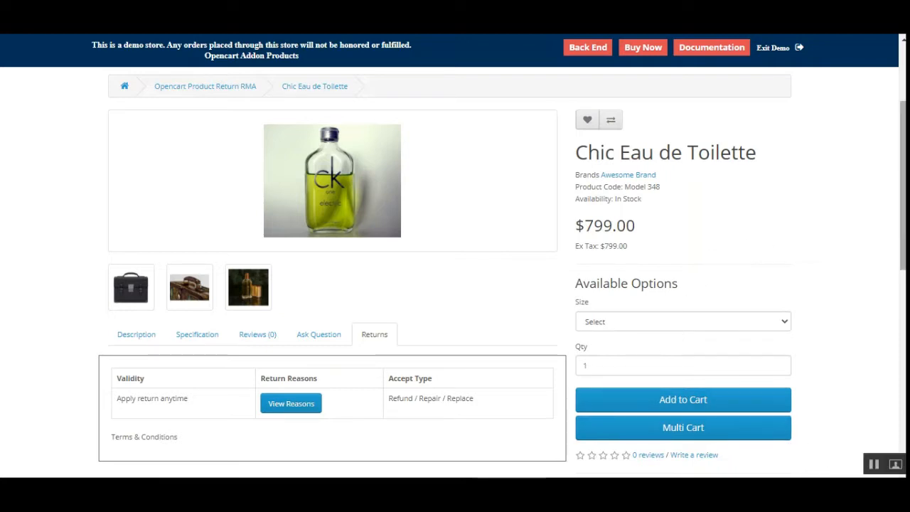
Examine the Returns tab of the Chic Eau de Toilette product page, including validity and accepted return types.
scroll(455, 270, up, 3)
scroll(454, 270, down, 2)
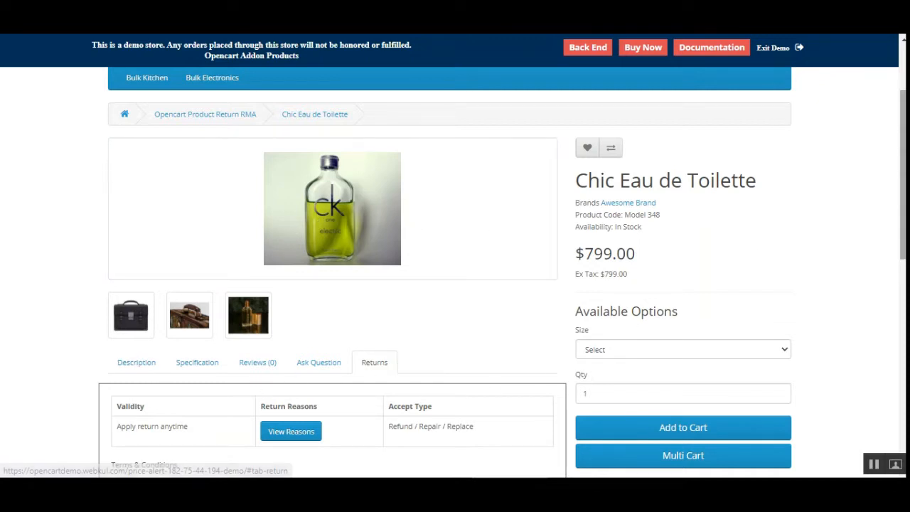
scroll(179, 341, down, 2)
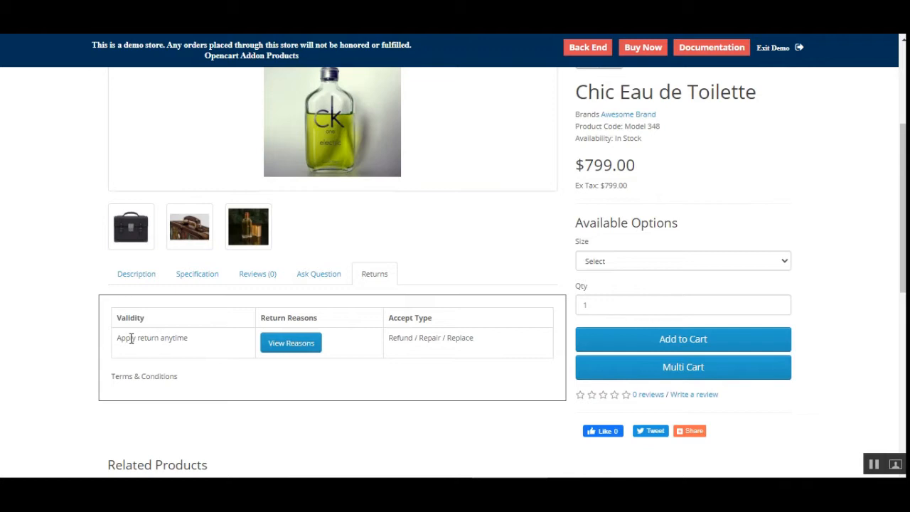
drag(131, 338, 205, 346)
click(206, 348)
drag(126, 338, 197, 340)
click(199, 342)
Open the list of accepted return reasons for the product, read through it, and close it.
click(290, 344)
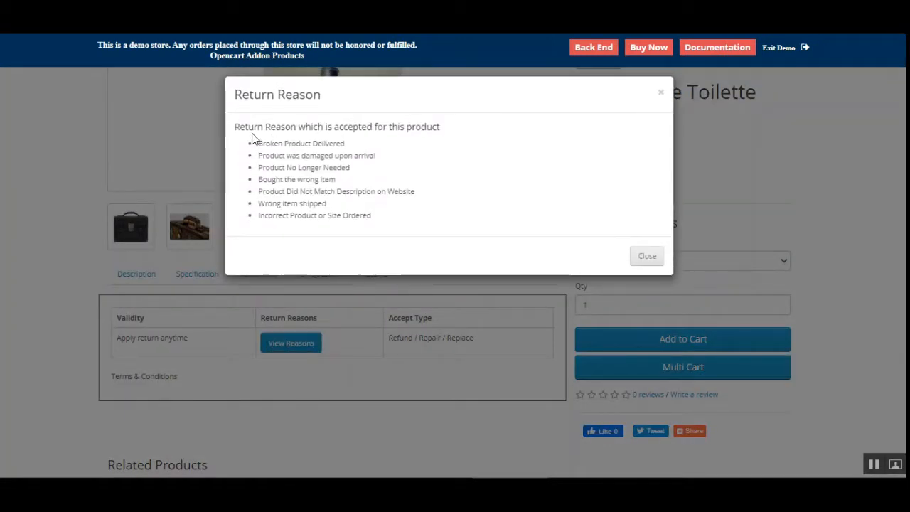
drag(240, 126, 448, 134)
click(409, 186)
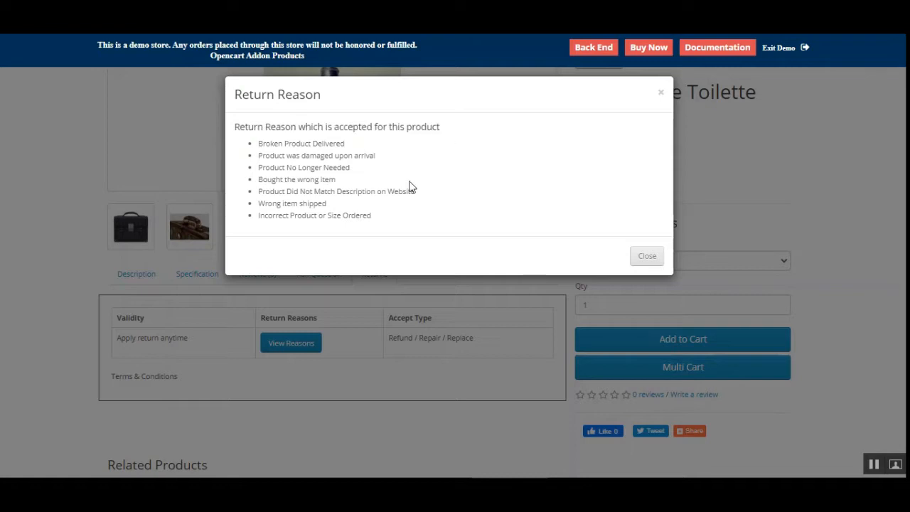
mouse_move(263, 143)
mouse_down()
mouse_move(298, 181)
mouse_move(377, 221)
mouse_move(248, 191)
mouse_move(246, 145)
mouse_up()
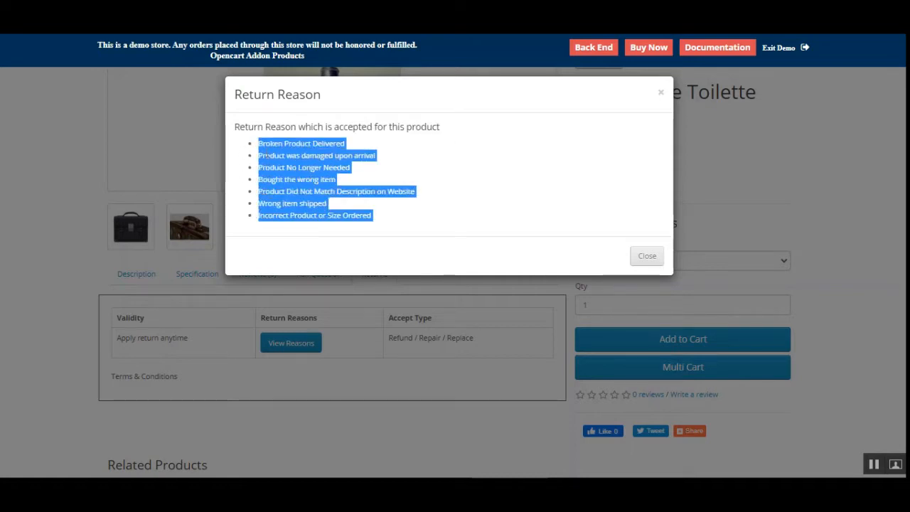
click(644, 257)
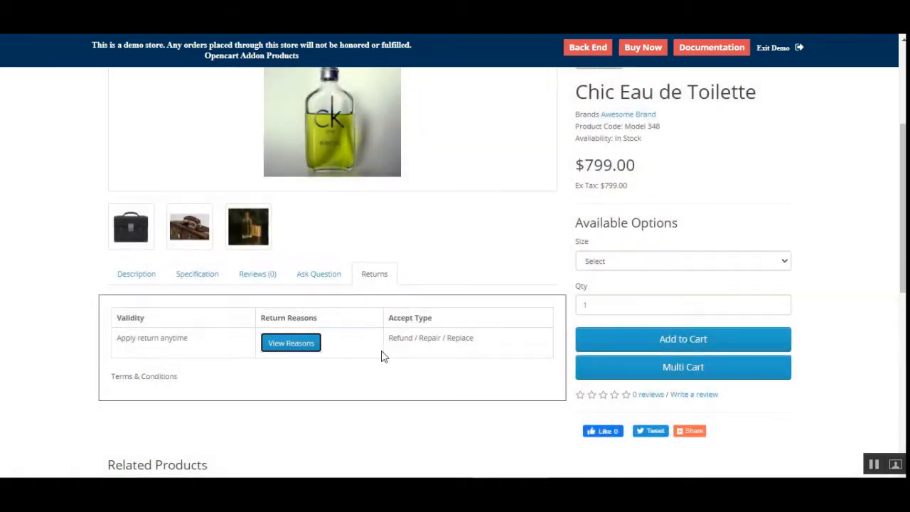
Open the Returns page from the store footer.
drag(392, 339, 504, 344)
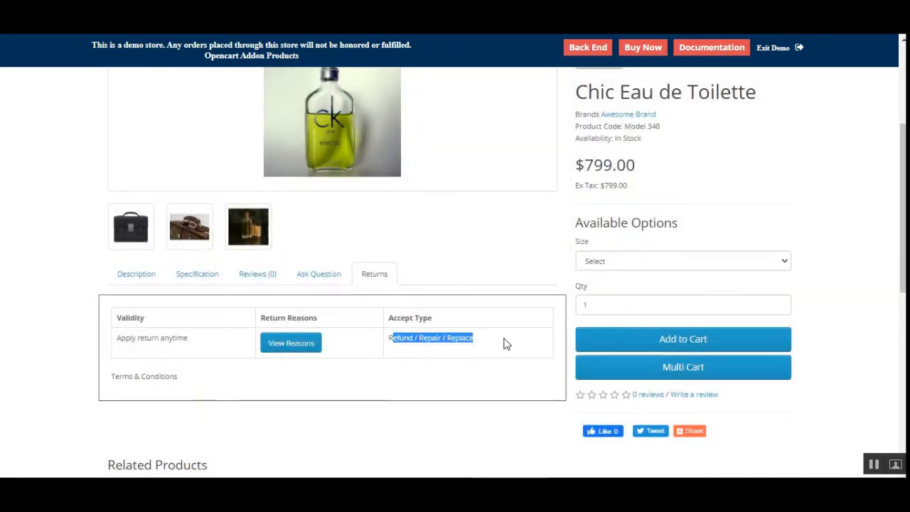
click(503, 344)
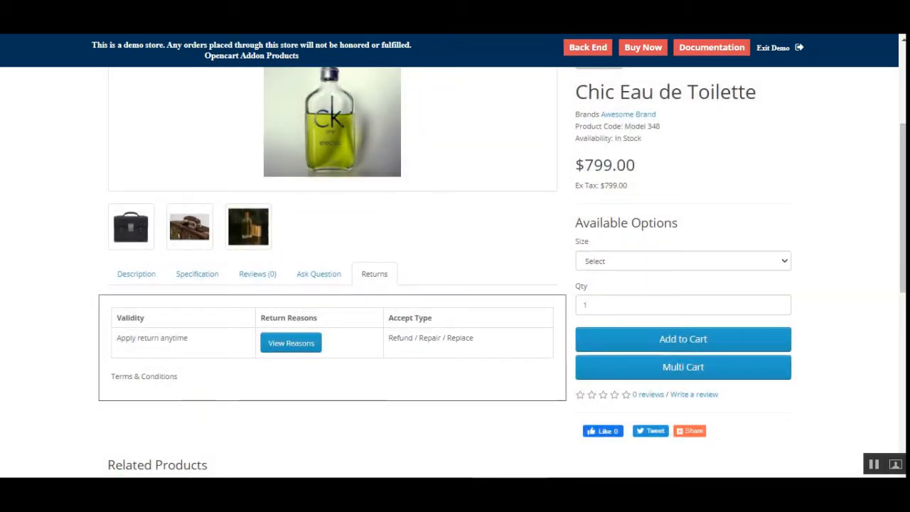
scroll(455, 270, down, 3)
scroll(455, 270, up, 3)
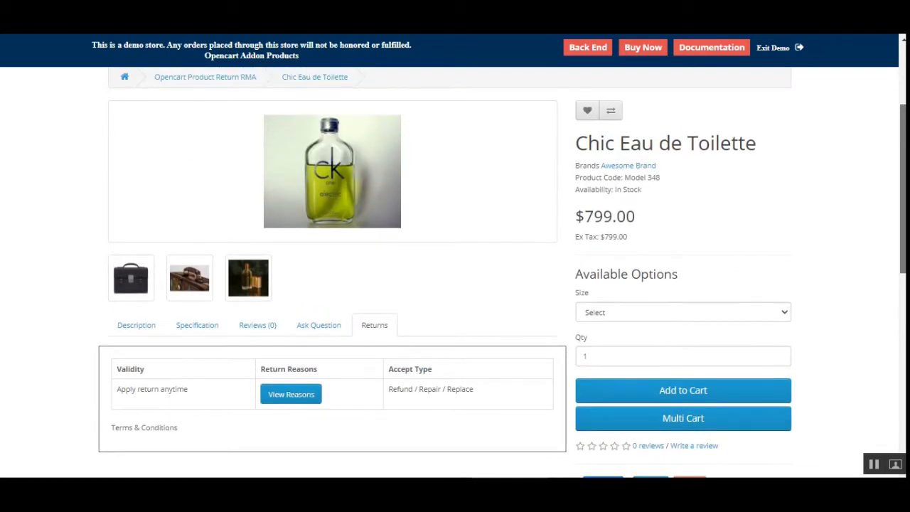
scroll(455, 270, up, 1)
scroll(454, 270, up, 3)
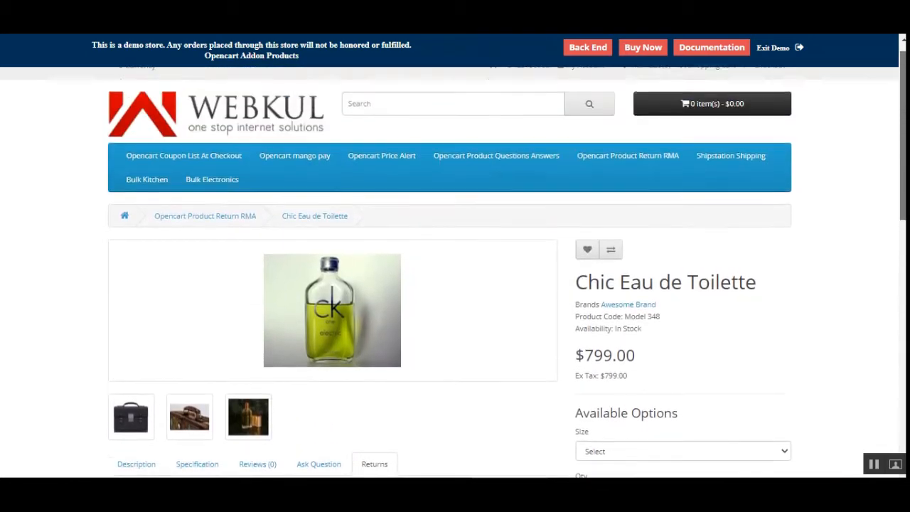
scroll(455, 270, down, 1)
scroll(637, 345, down, 10)
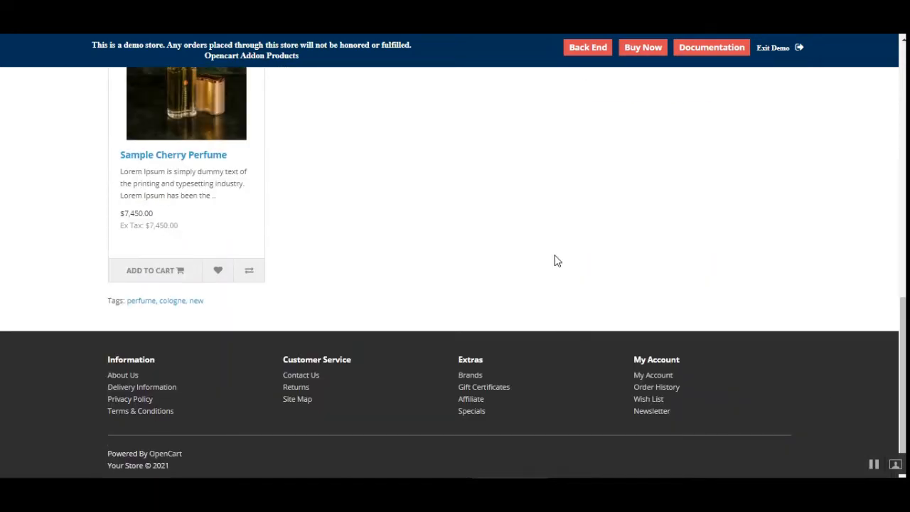
click(297, 388)
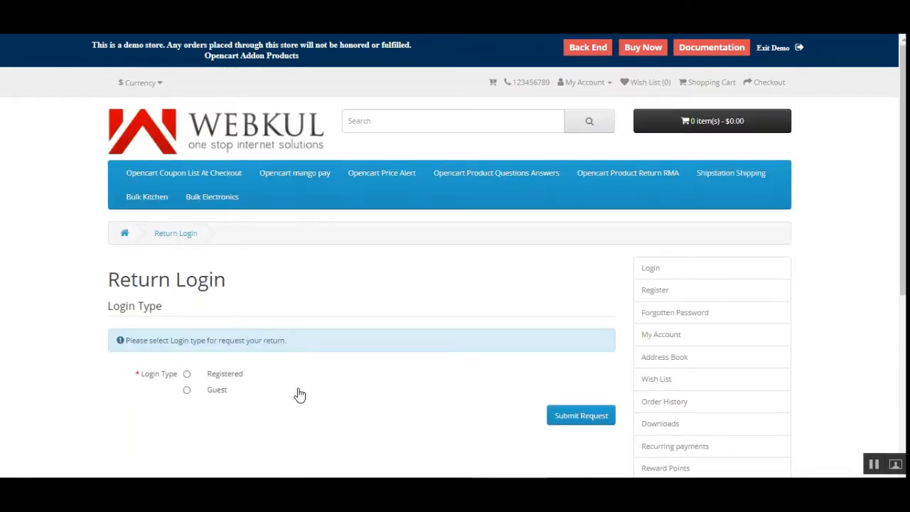
Choose Guest as the login type for the return request.
drag(106, 280, 206, 280)
click(221, 279)
scroll(811, 311, down, 1)
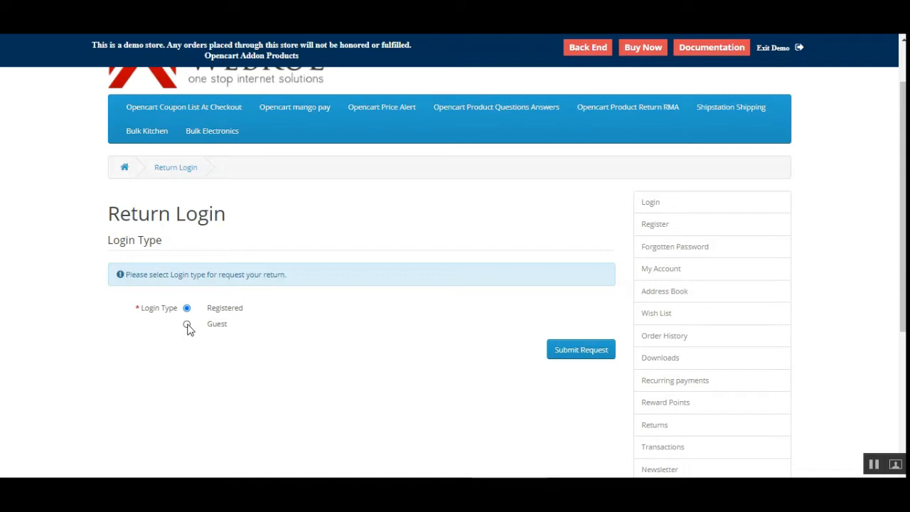
click(187, 325)
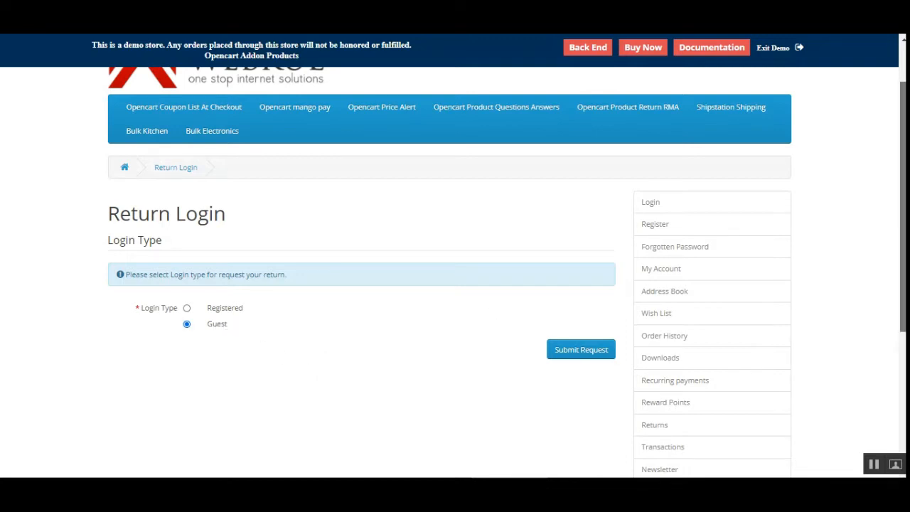
Reopen the Return Login page from the account sidebar.
scroll(904, 214, down, 1)
scroll(821, 206, up, 1)
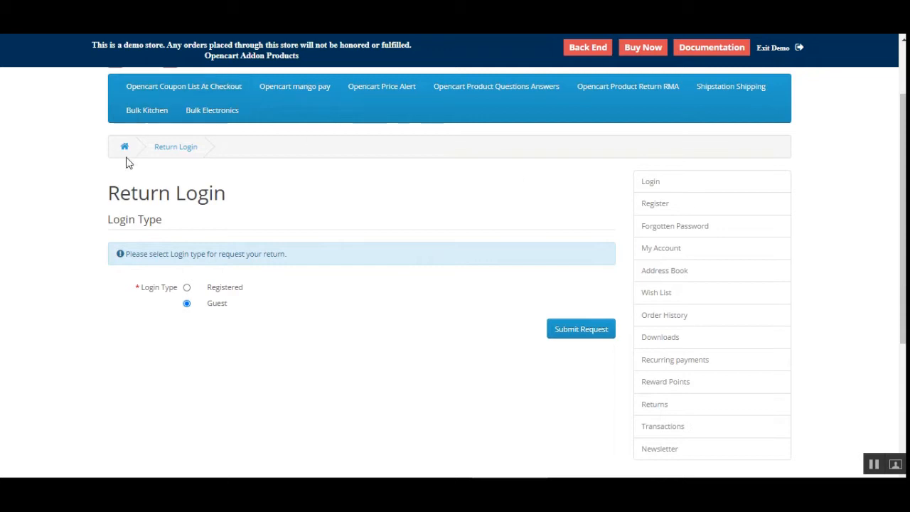
scroll(634, 223, down, 1)
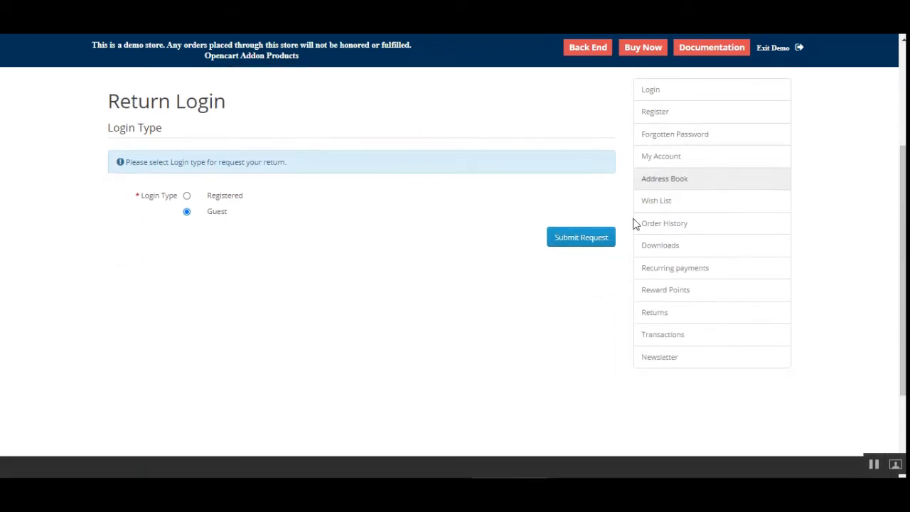
click(687, 319)
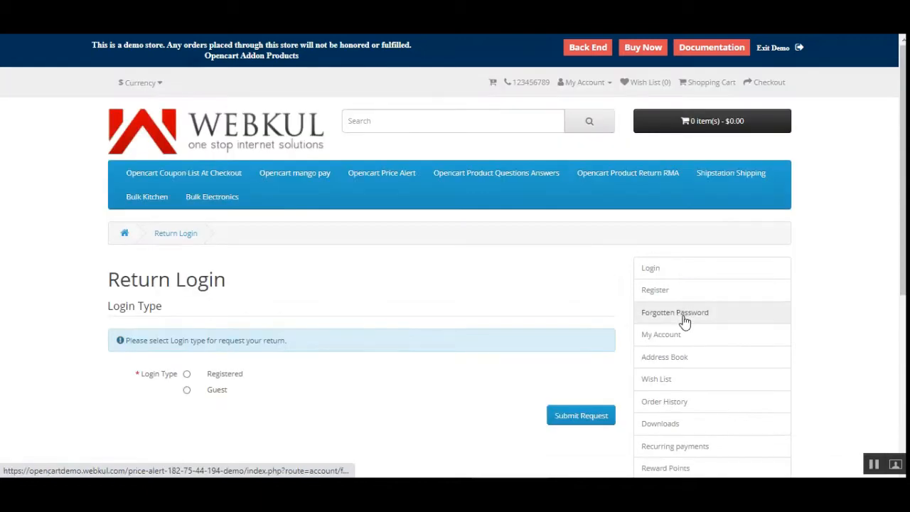
drag(105, 286, 242, 286)
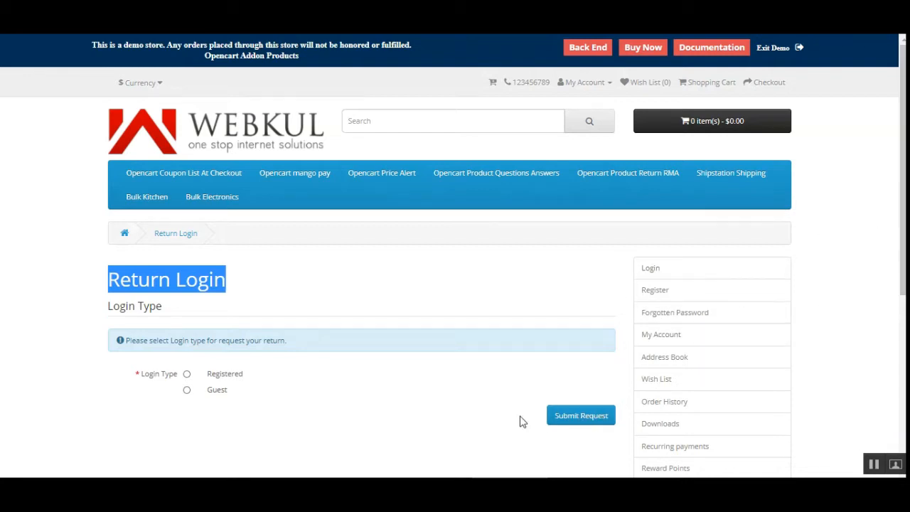
click(498, 272)
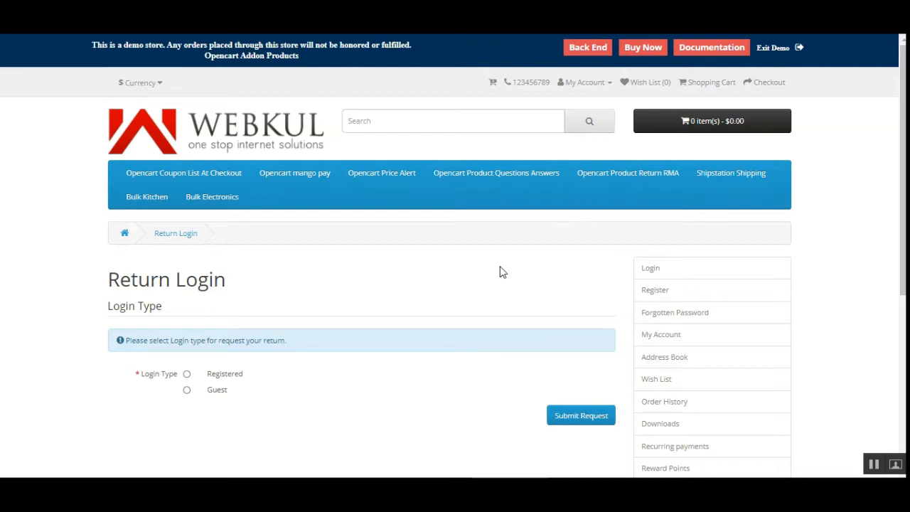
Log in as a returning customer with the prefilled account credentials.
click(597, 90)
click(577, 115)
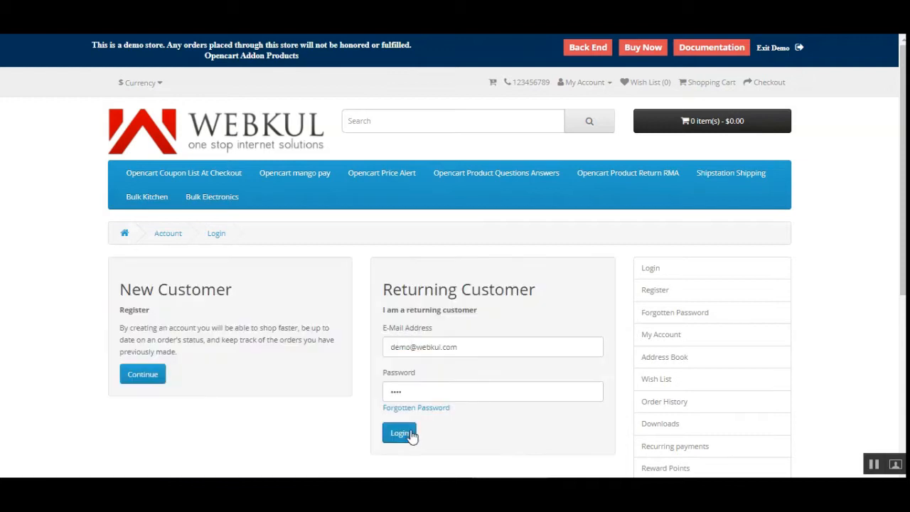
click(412, 434)
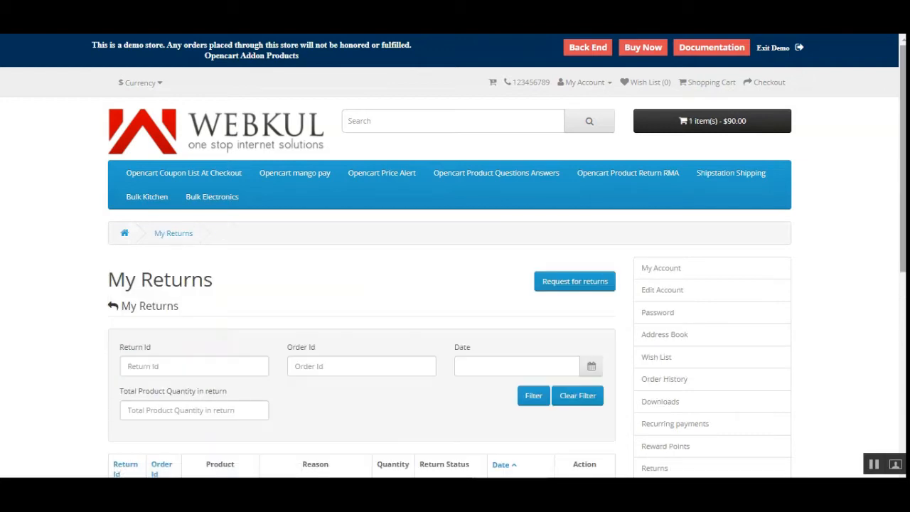
Review the My Returns list and open the My Account page.
scroll(892, 264, down, 3)
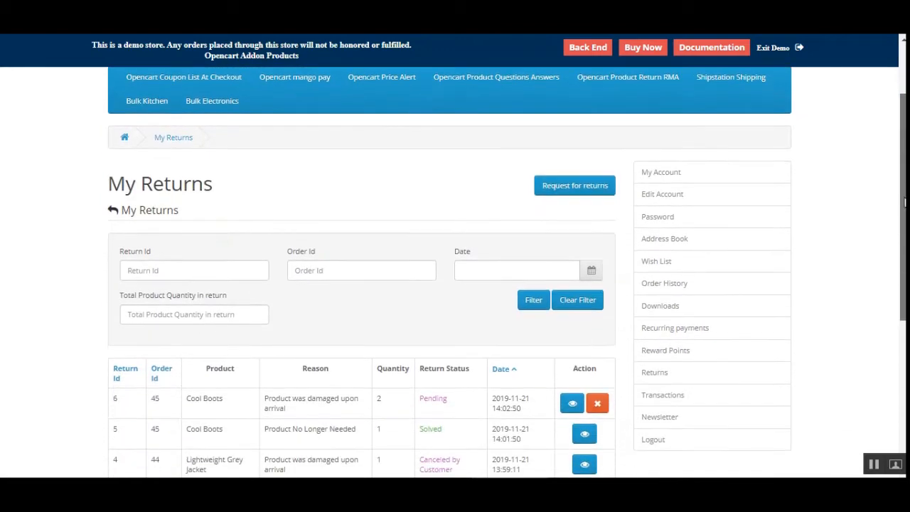
scroll(892, 264, down, 1)
scroll(887, 270, up, 4)
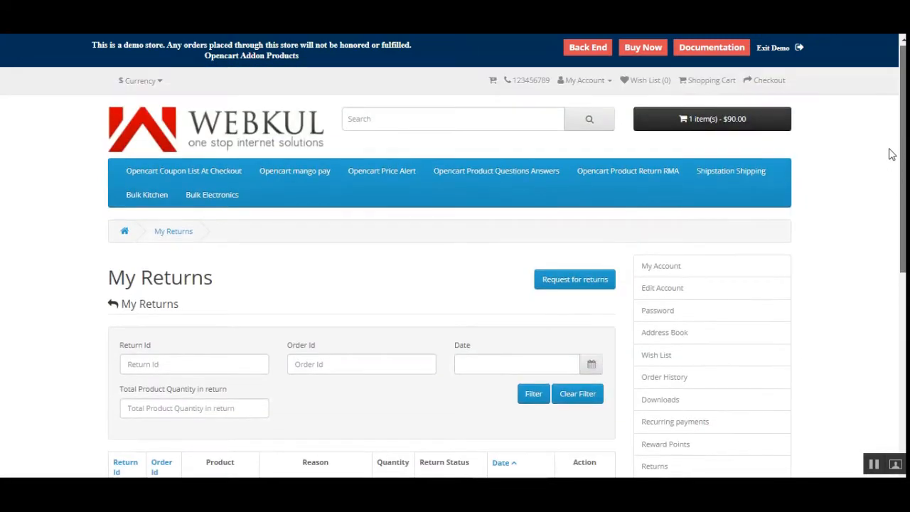
click(664, 266)
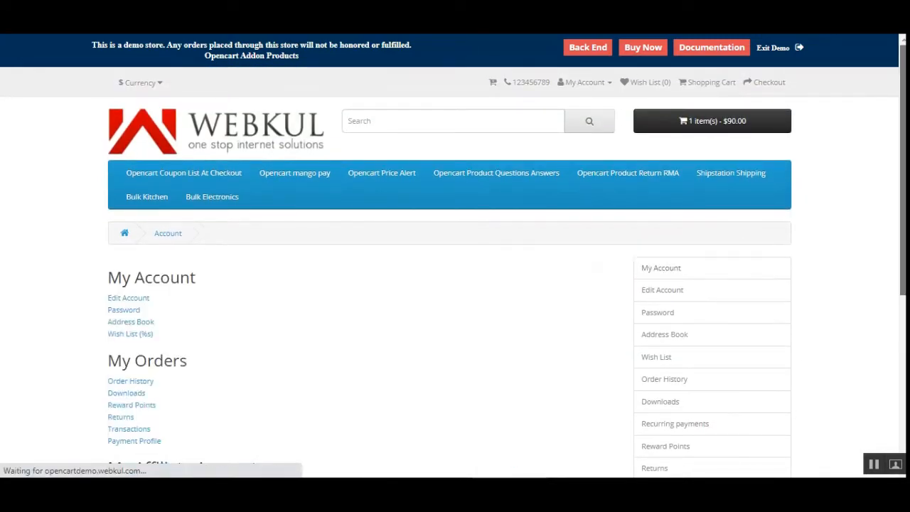
Open the Chic Eau de Toilette product from the Opencart Product Return RMA category.
click(613, 174)
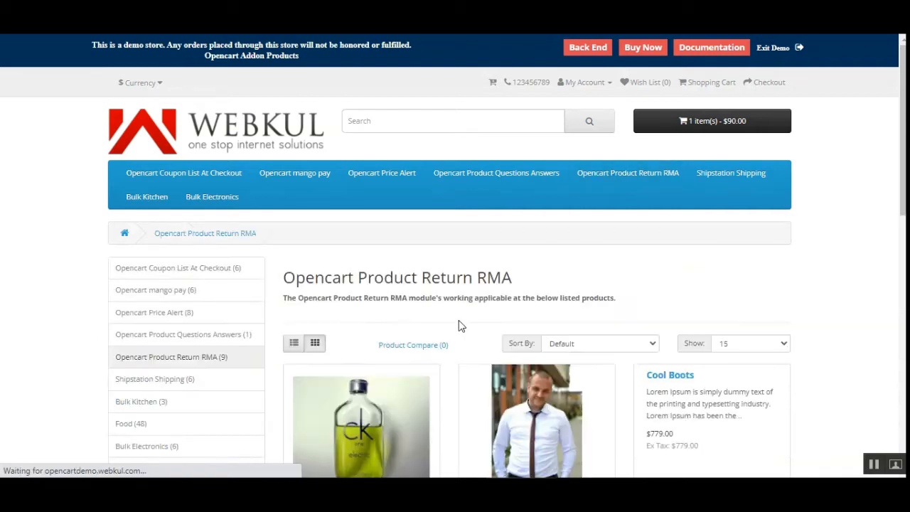
scroll(458, 320, down, 1)
scroll(455, 285, down, 2)
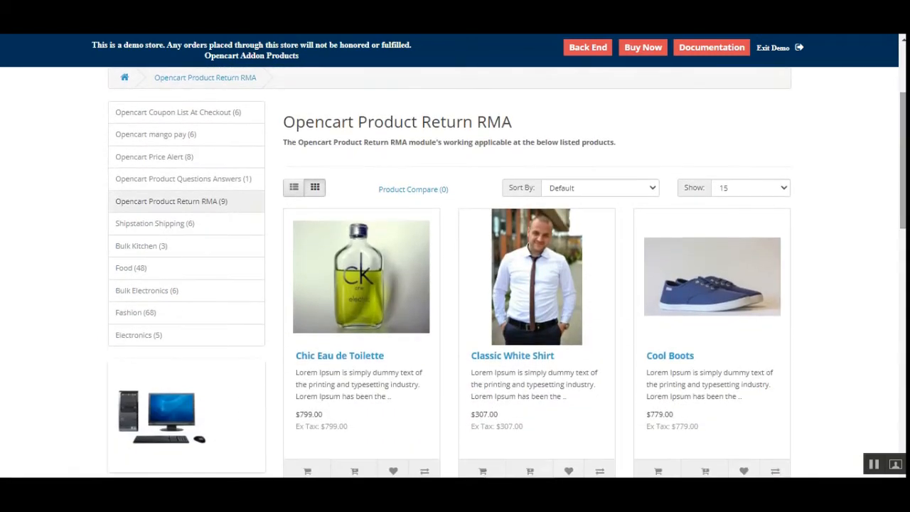
click(353, 306)
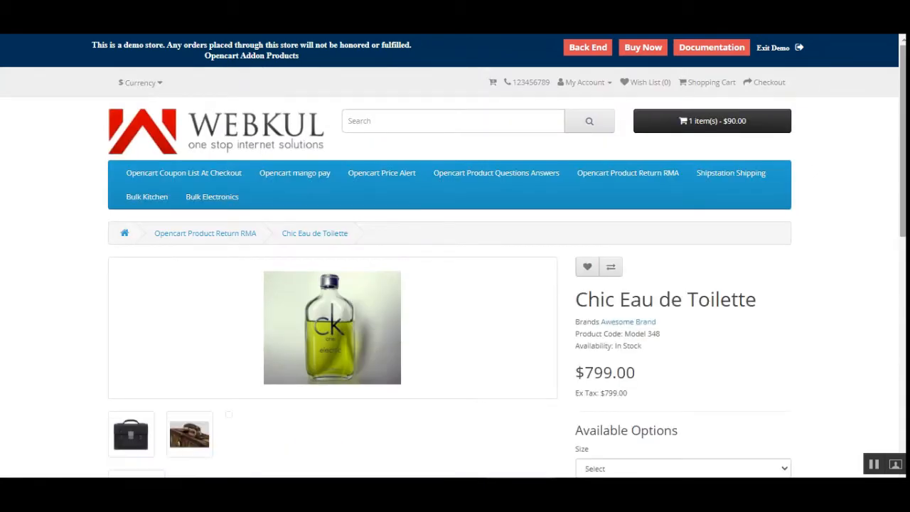
Choose size XS and add the product to the cart.
scroll(361, 325, down, 3)
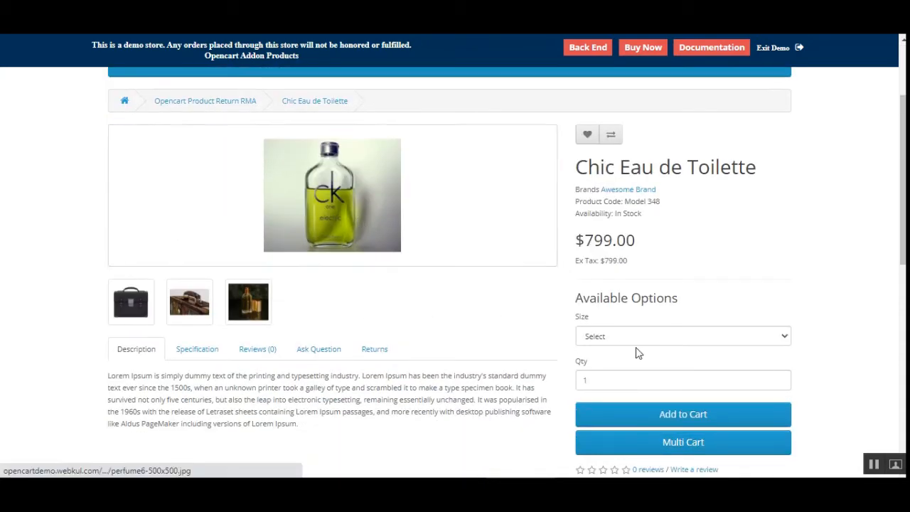
click(651, 341)
click(644, 373)
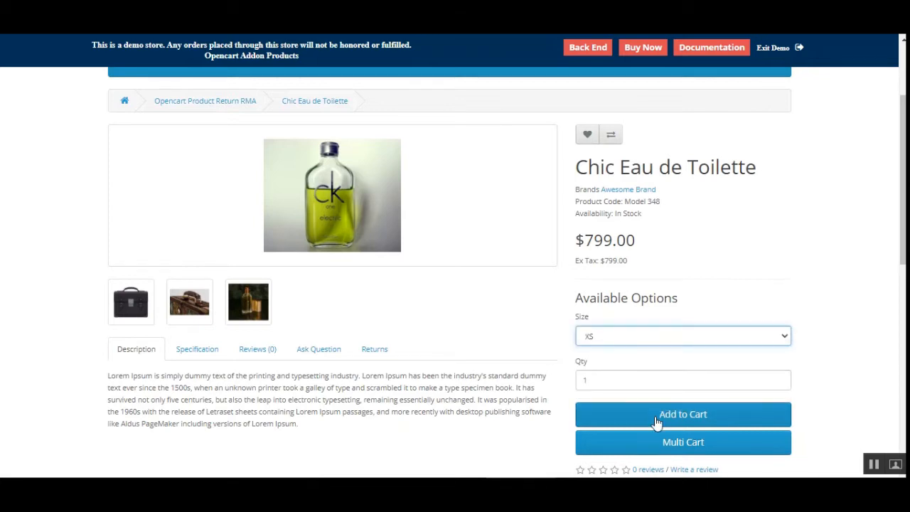
click(657, 419)
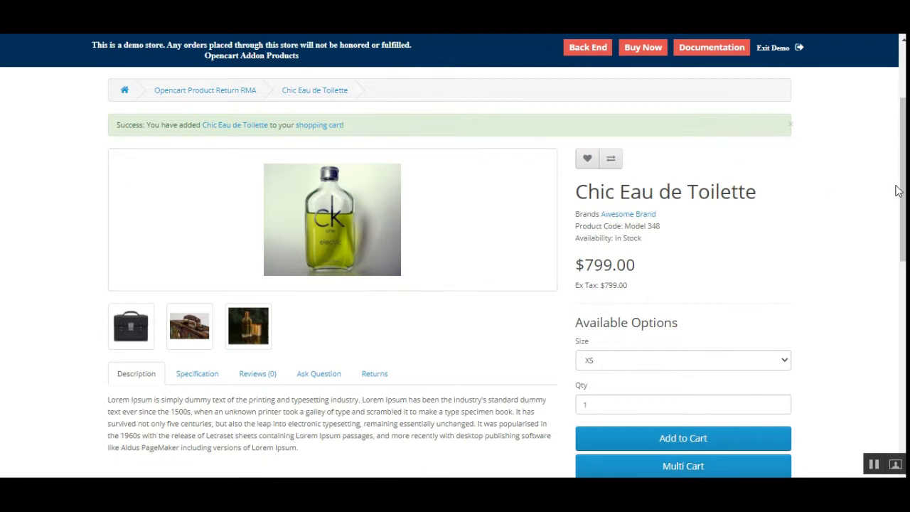
Proceed to checkout from the cart dropdown.
drag(896, 189, 893, 114)
click(742, 128)
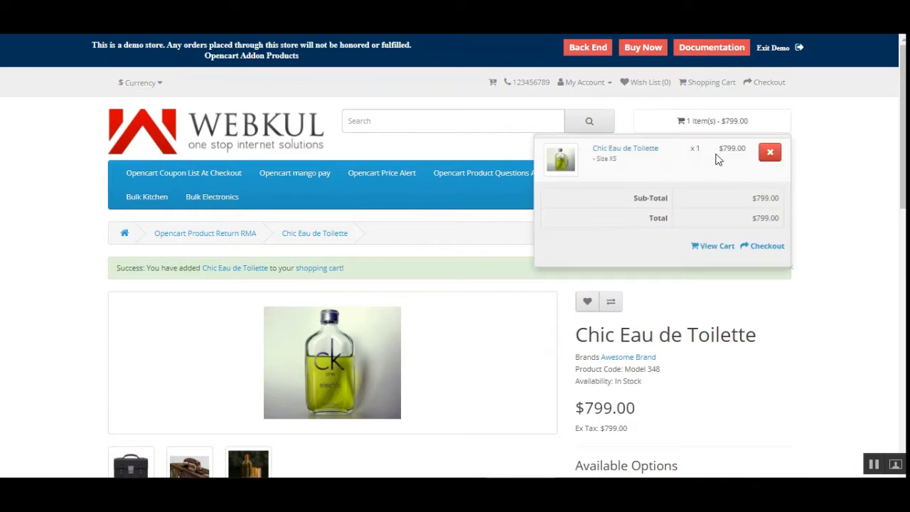
click(764, 247)
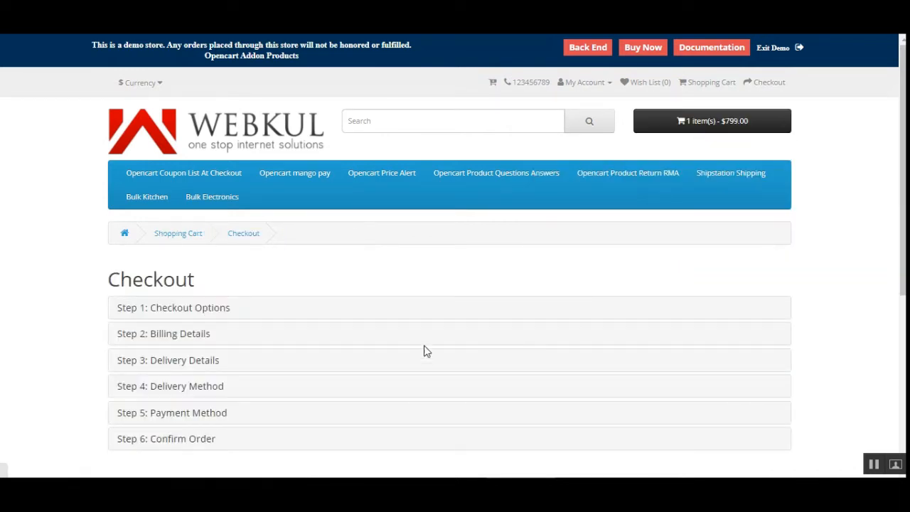
Continue the billing and delivery details steps using the existing address.
scroll(892, 341, down, 2)
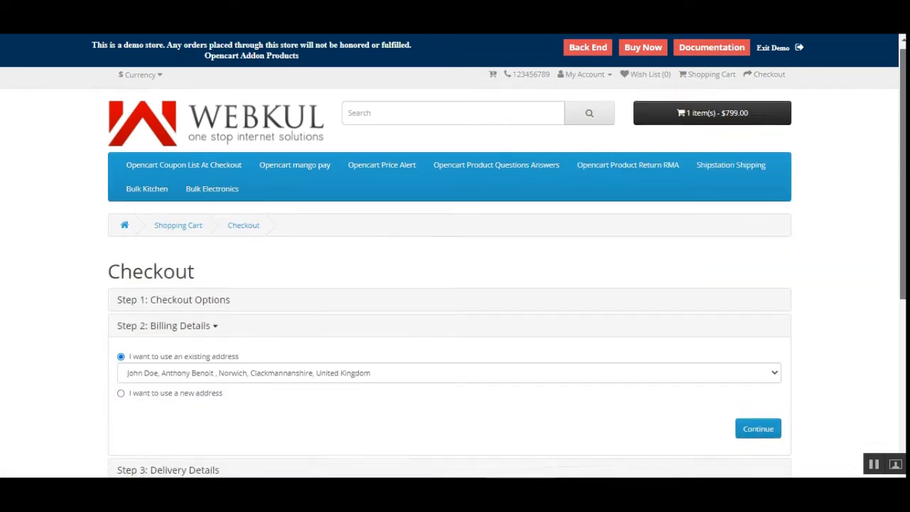
click(750, 281)
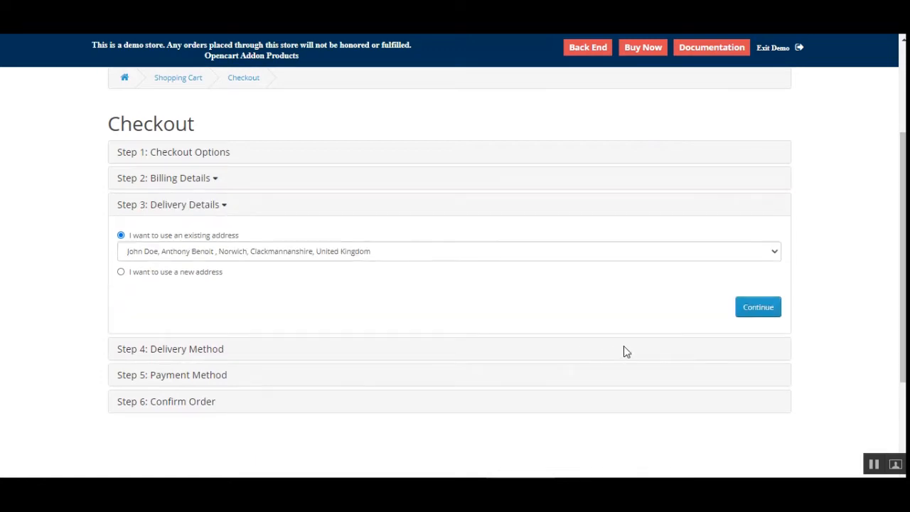
click(760, 308)
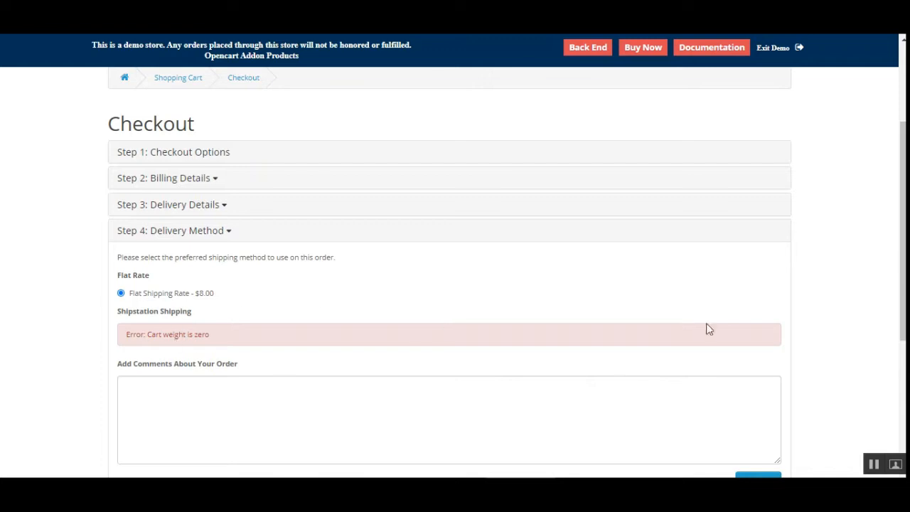
Continue with the flat shipping rate and Cash On Delivery payment, agree to the terms, and confirm the order.
scroll(710, 320, down, 3)
click(748, 275)
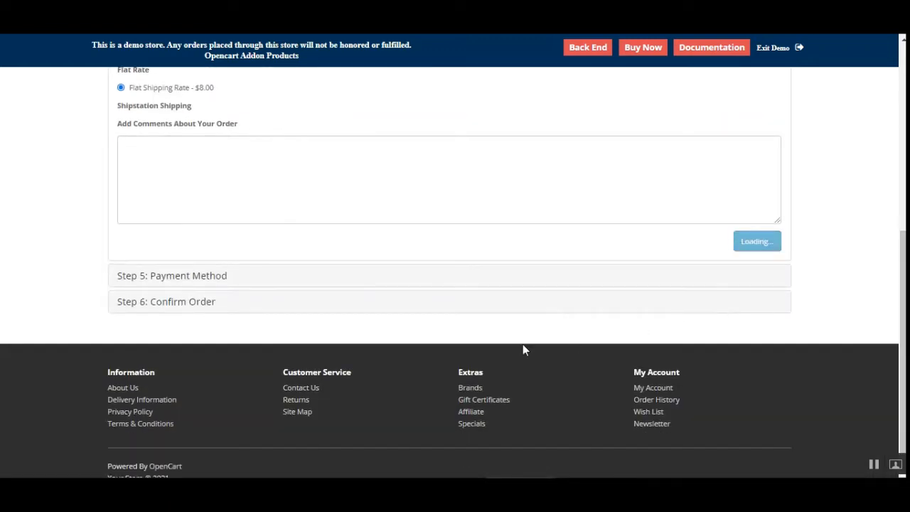
click(725, 253)
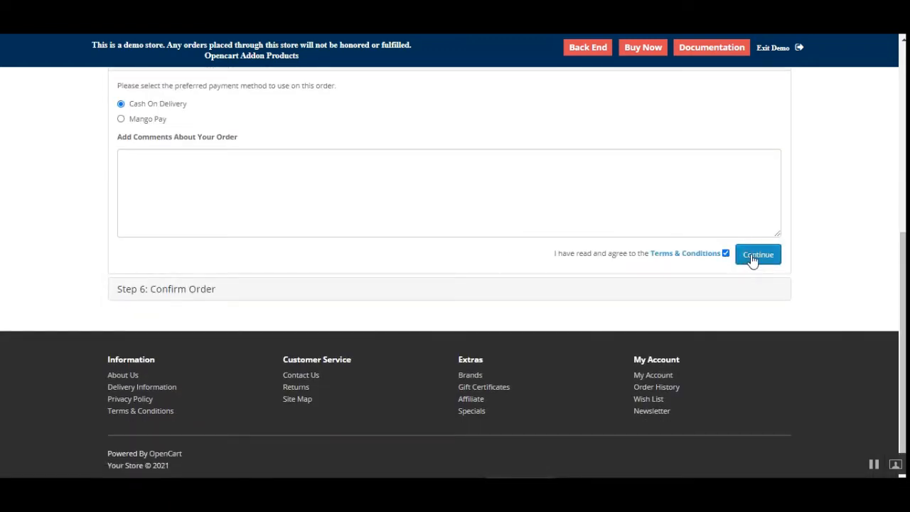
click(753, 257)
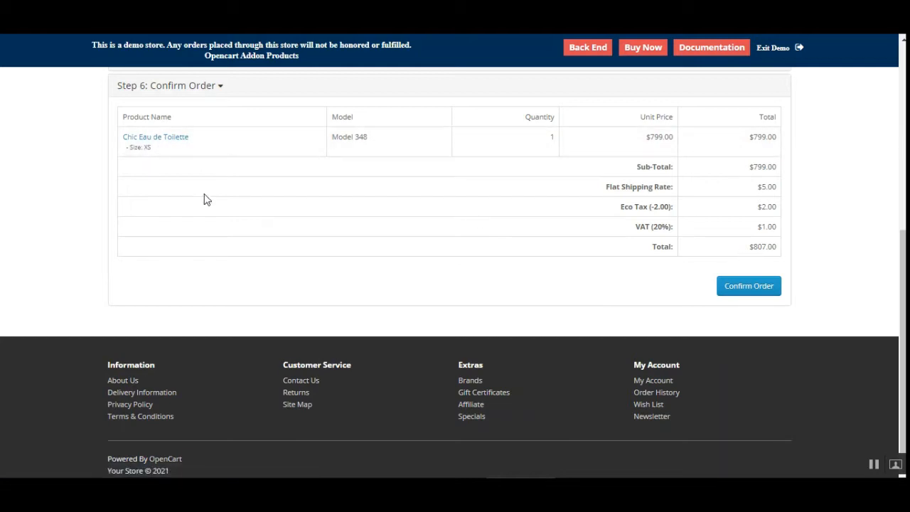
click(749, 287)
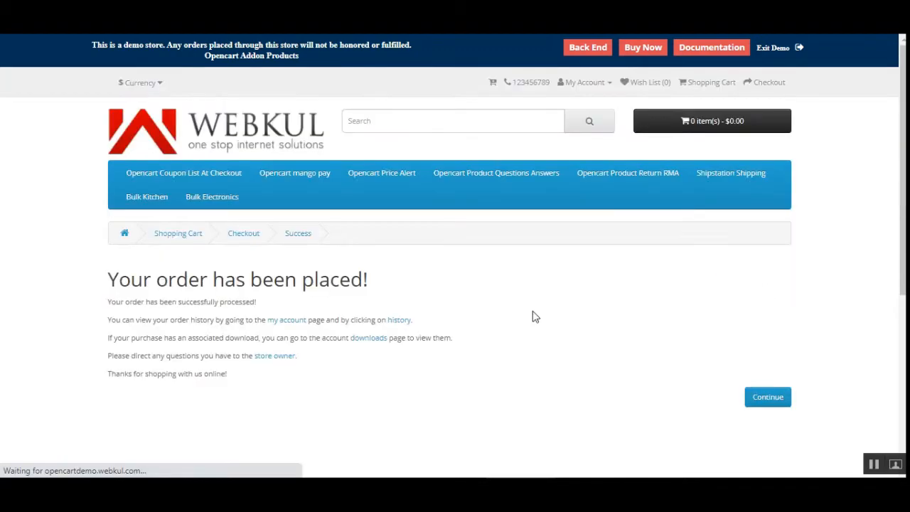
Open the order history and view the details of the newest order.
click(395, 320)
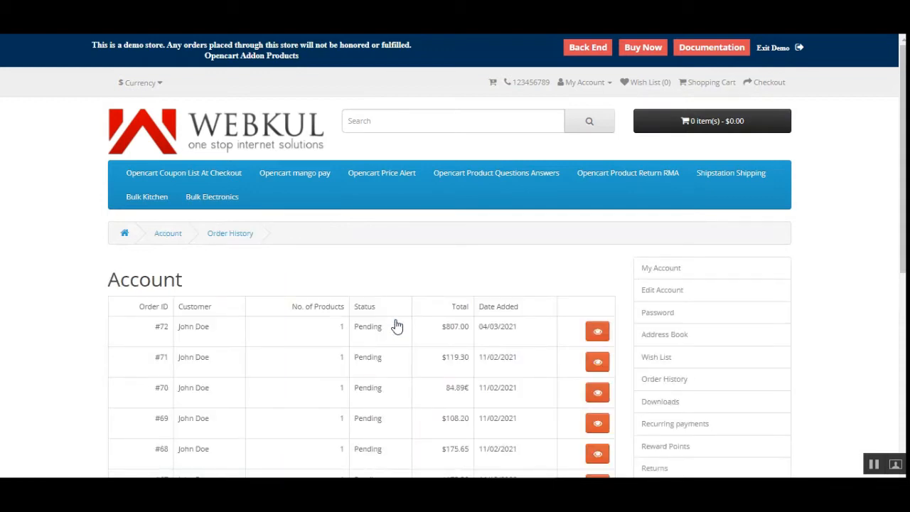
click(597, 331)
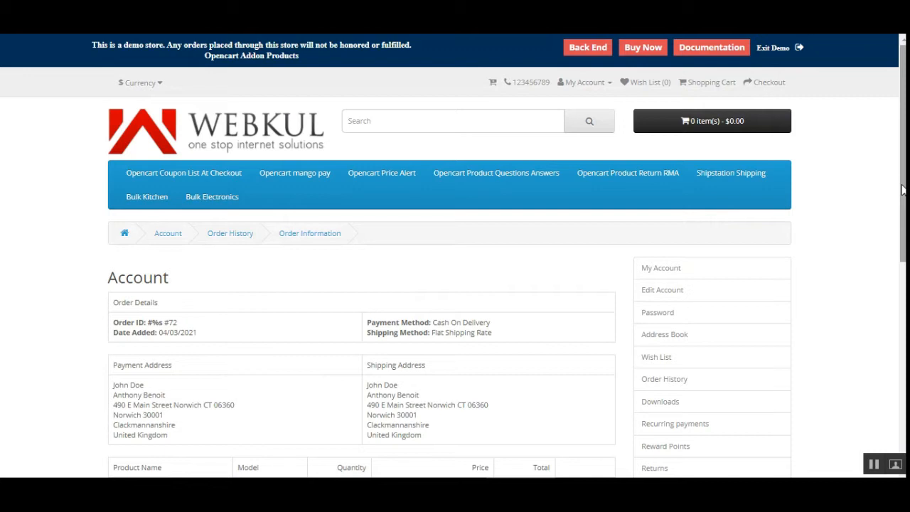
Open the Opencart Product Return RMA category in a new tab and review the Chic Eau de Toilette Returns tab.
drag(903, 190, 903, 309)
scroll(477, 297, up, 2)
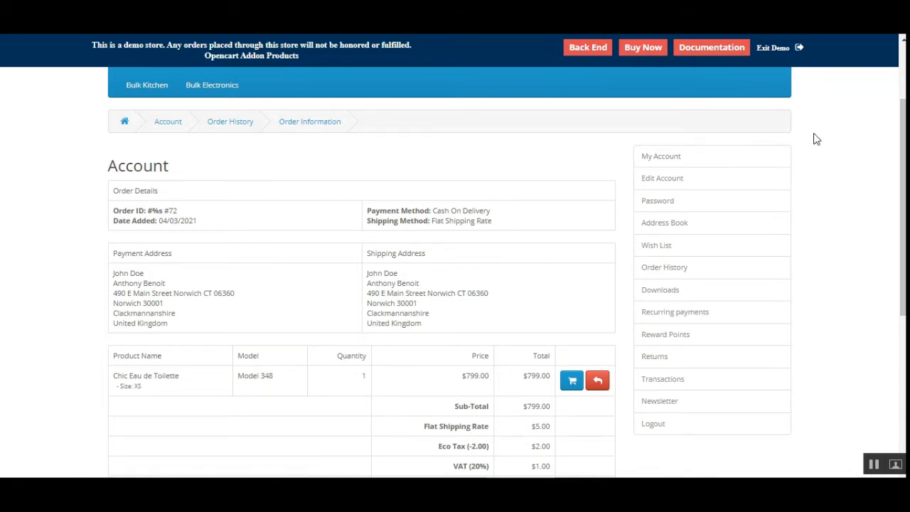
scroll(483, 196, up, 1)
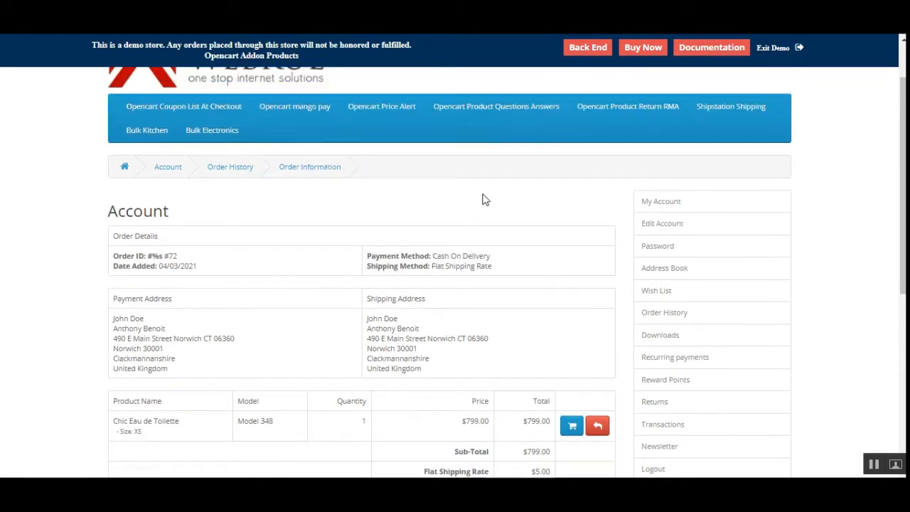
right_click(622, 107)
click(655, 112)
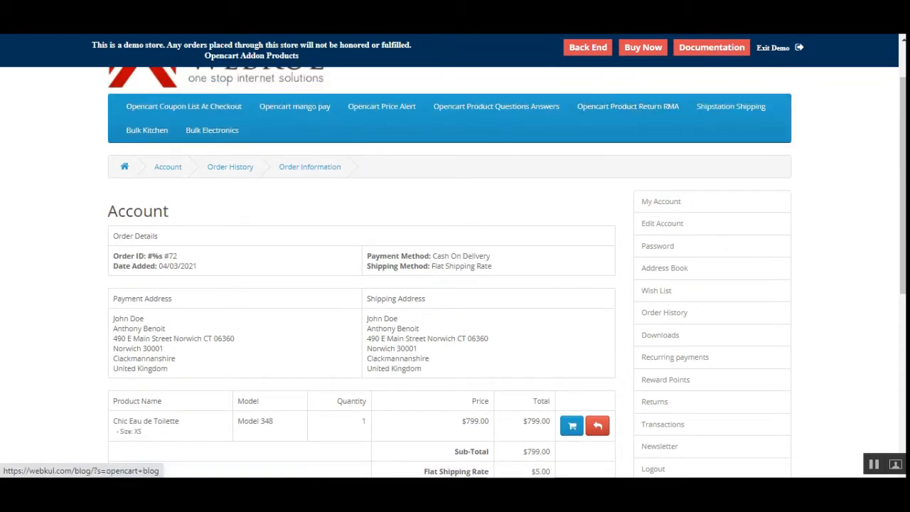
click(731, 14)
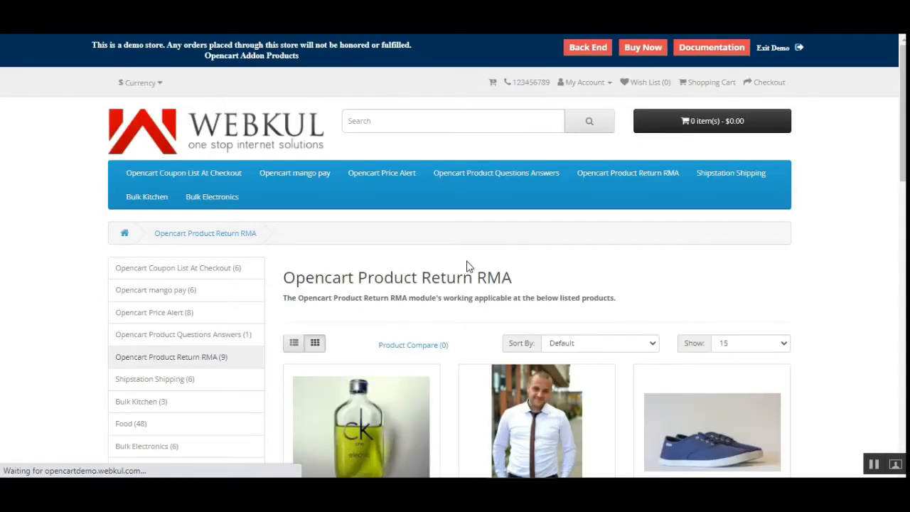
scroll(464, 267, down, 2)
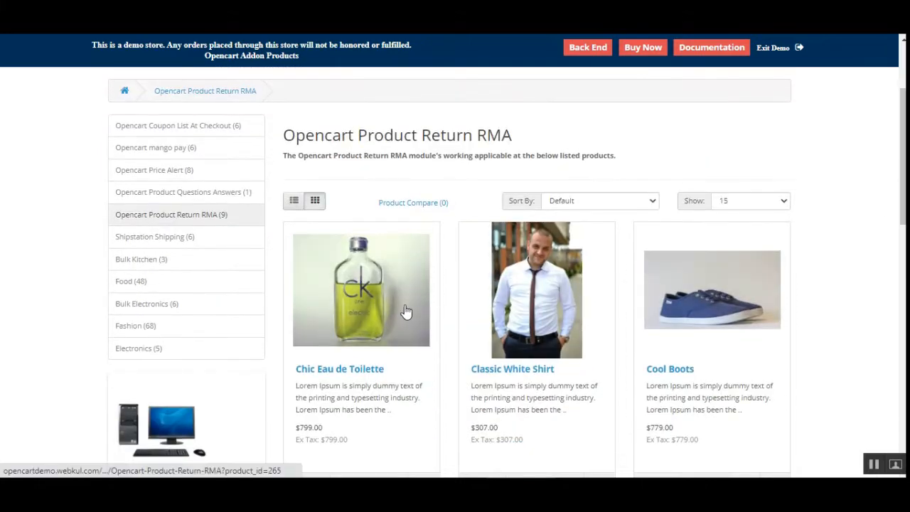
click(406, 312)
scroll(897, 230, down, 3)
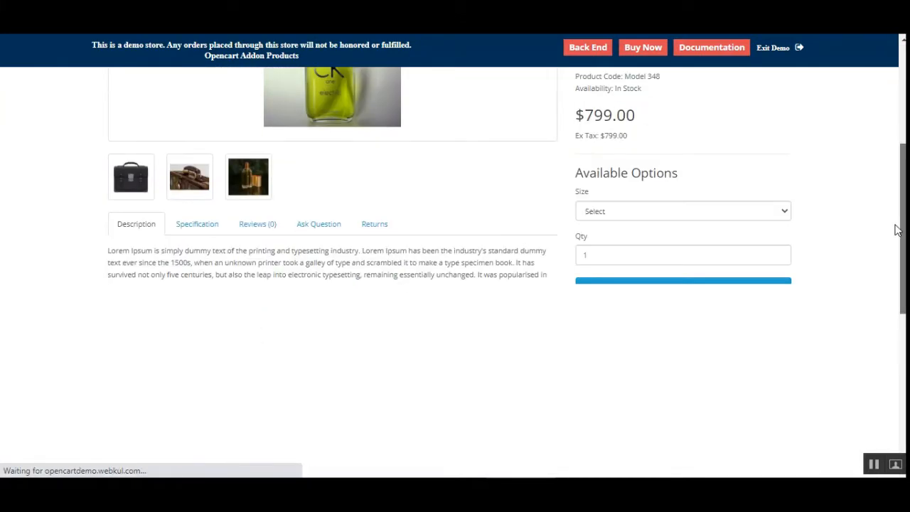
click(379, 228)
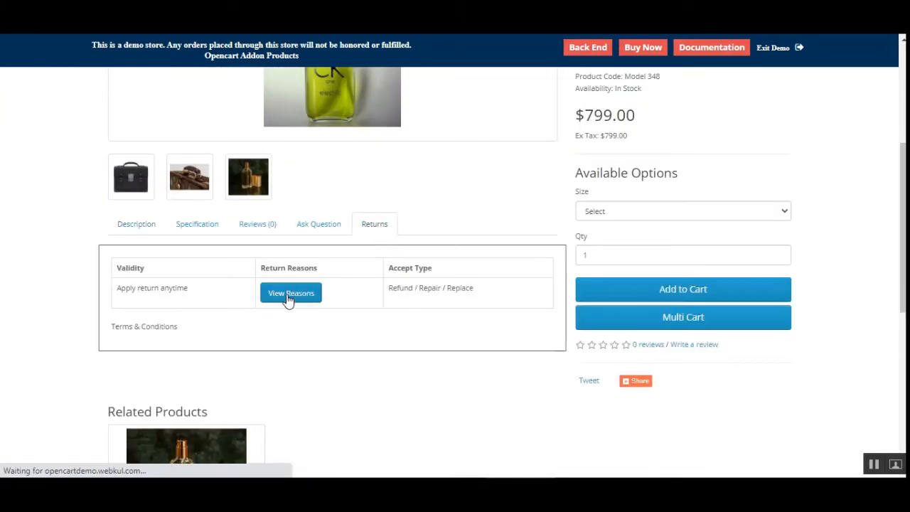
double_click(116, 267)
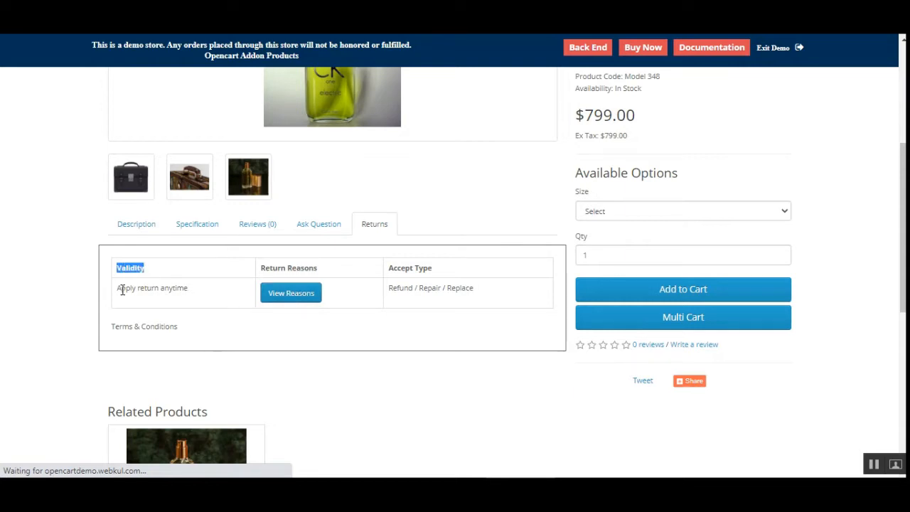
drag(118, 288, 184, 289)
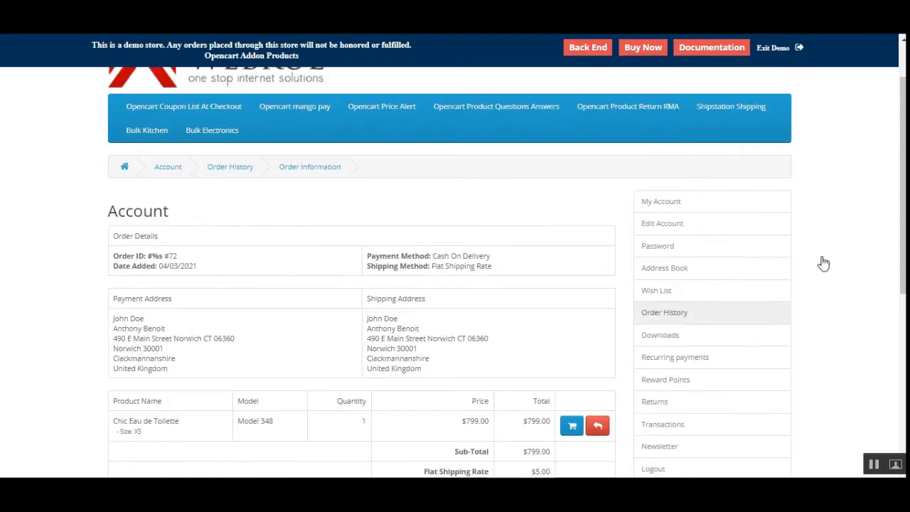
Start a return for the ordered Chic Eau de Toilette, select the item and set its return type to Replace.
scroll(893, 204, down, 2)
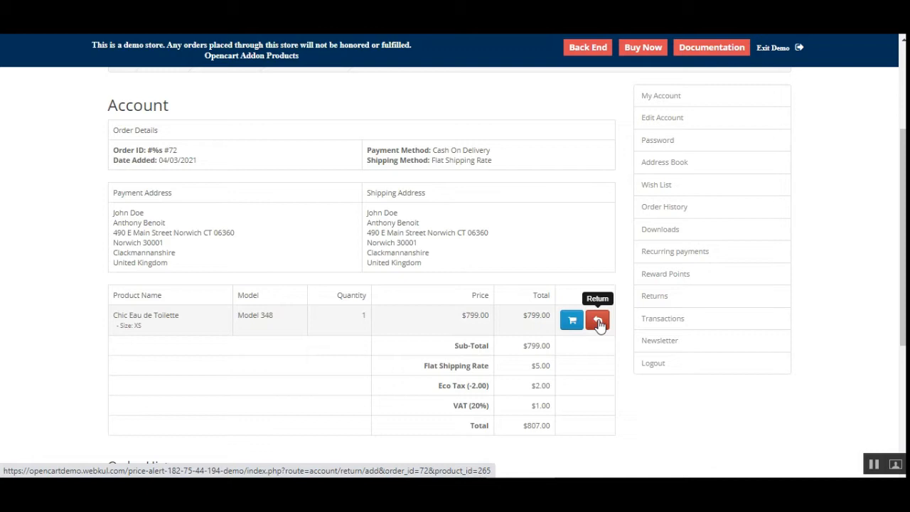
click(599, 323)
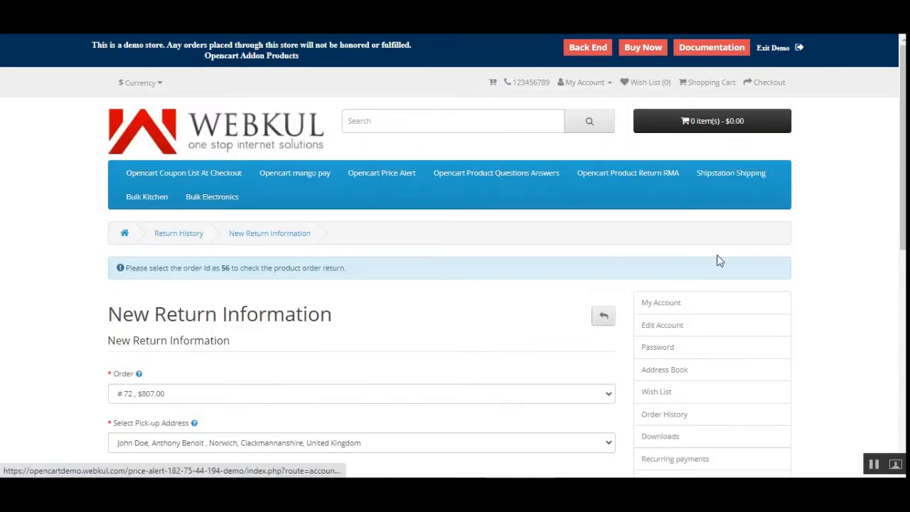
scroll(903, 250, down, 3)
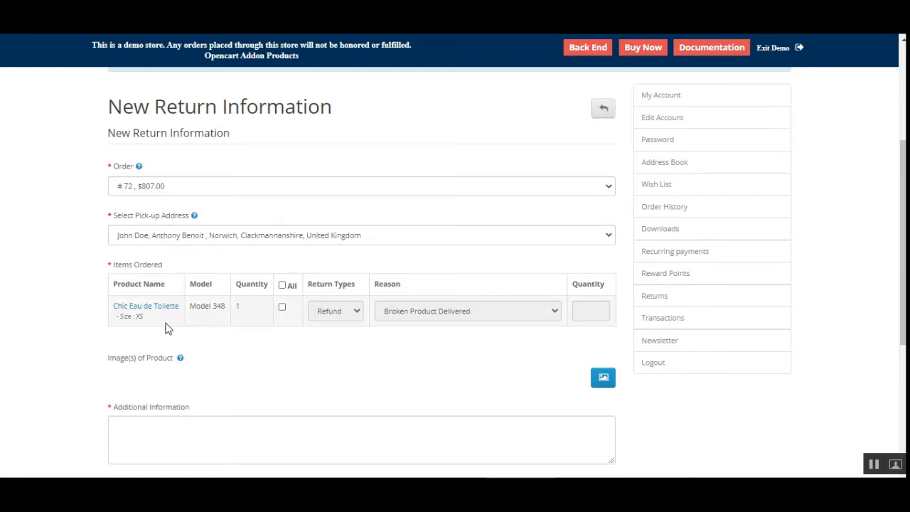
click(282, 308)
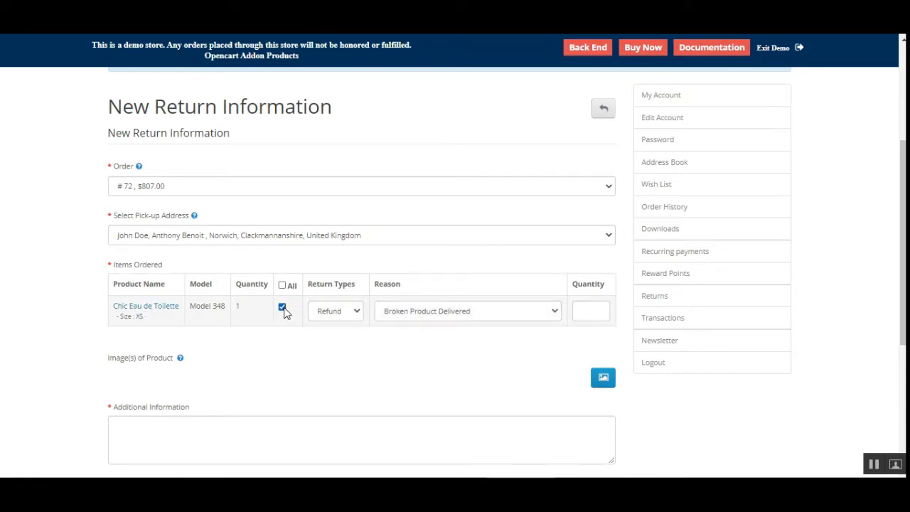
click(359, 310)
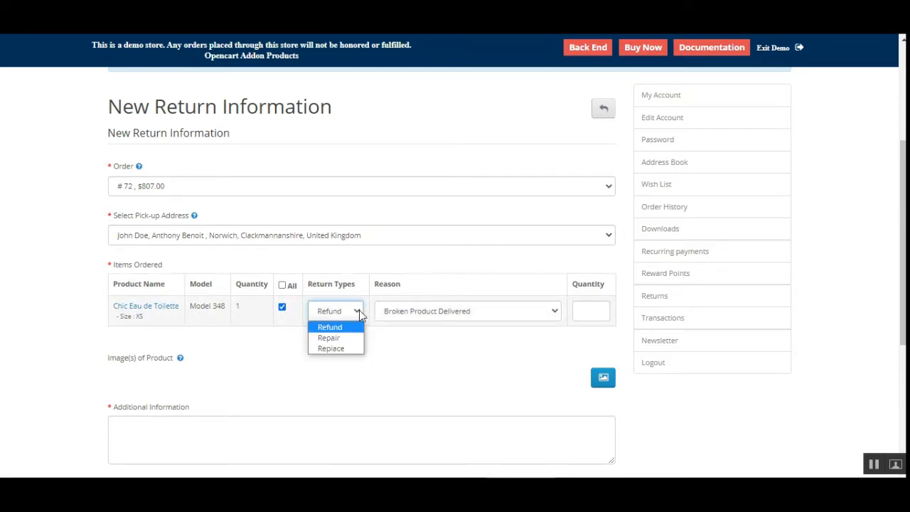
click(344, 348)
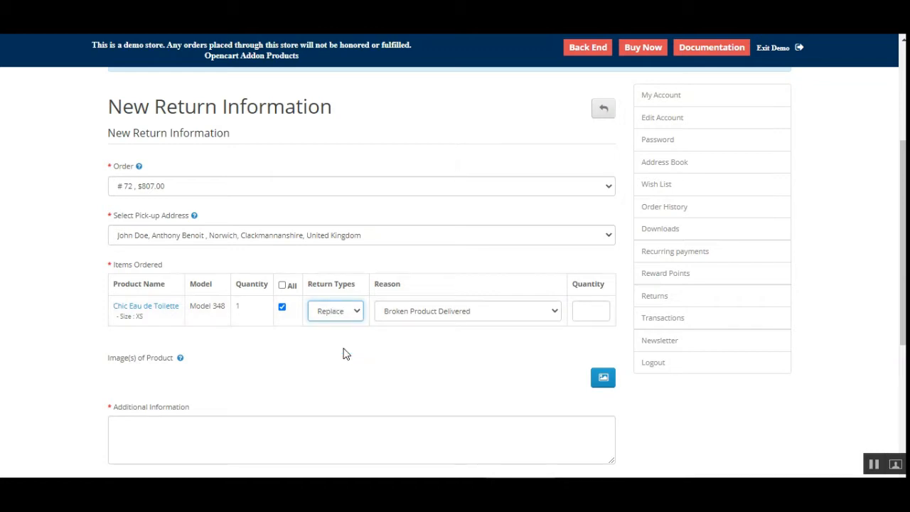
Set the return reason to Bought the wrong item and the return quantity to 1.
click(532, 318)
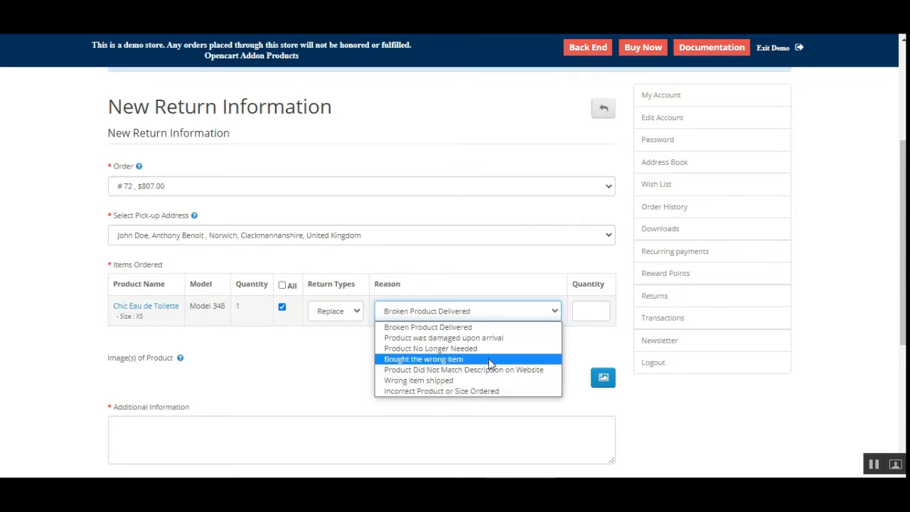
click(488, 359)
click(594, 309)
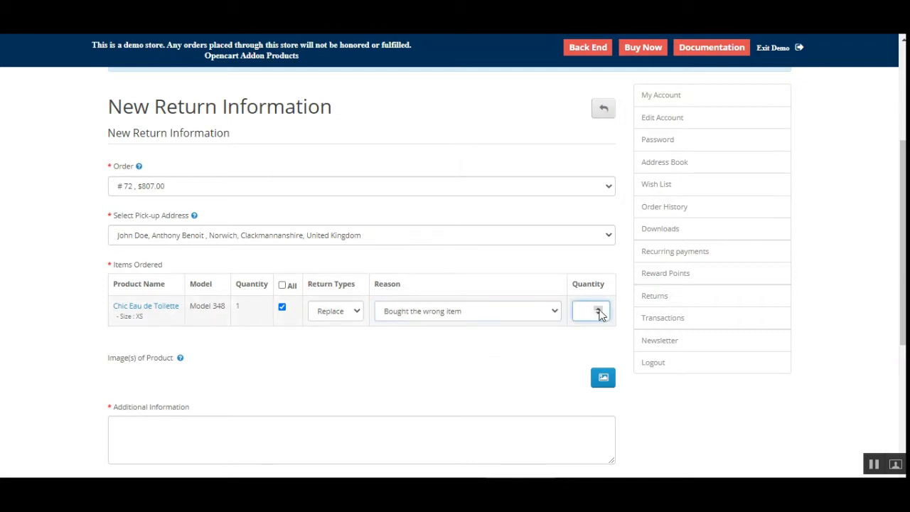
click(599, 312)
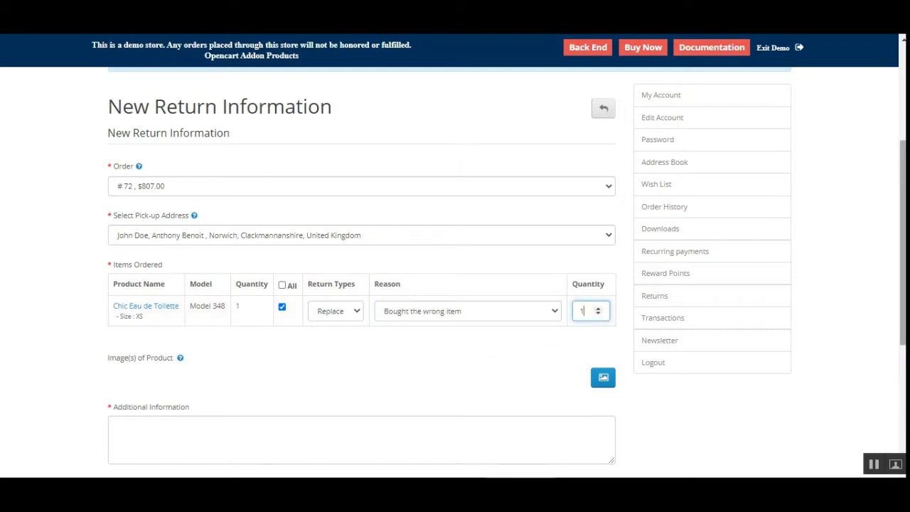
Upload the image pexels-photo-2713711.jpeg as a product image for the return.
scroll(901, 242, down, 2)
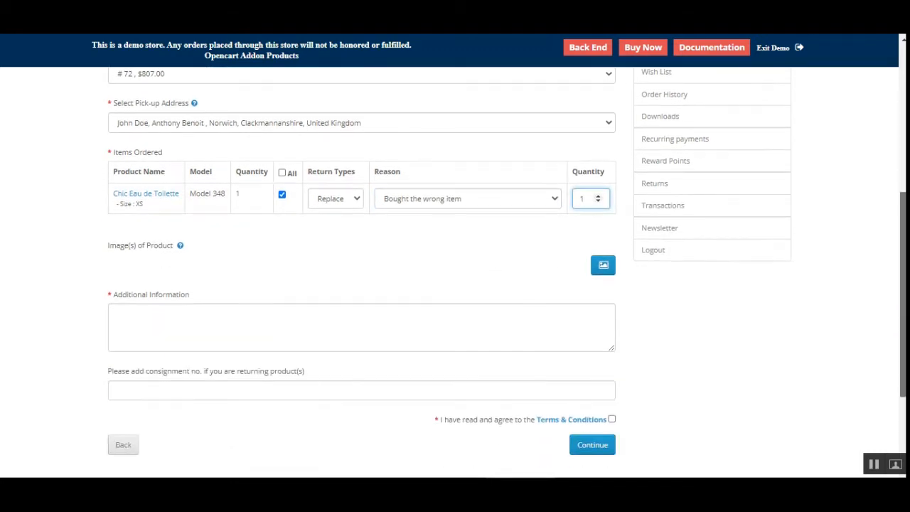
click(603, 274)
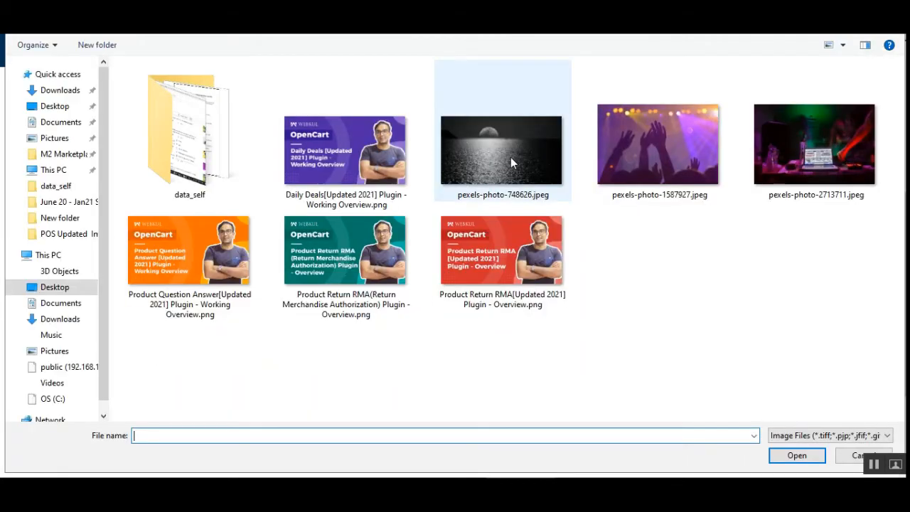
double_click(767, 148)
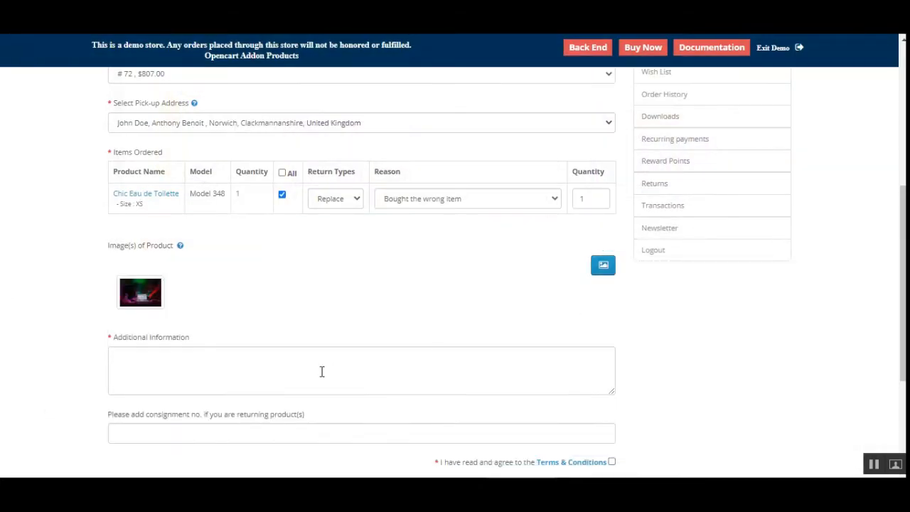
Enter "Need a replacement!" as the return's additional information.
click(185, 362)
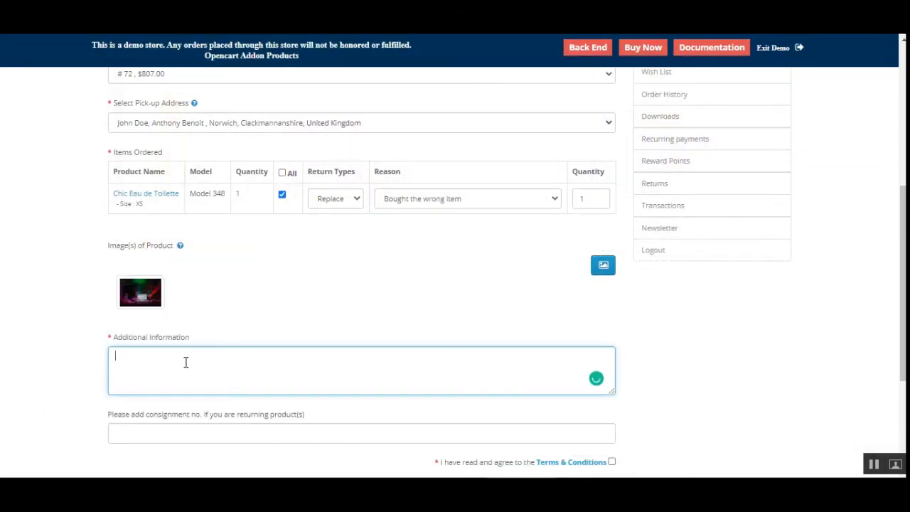
text(Need a replacement)
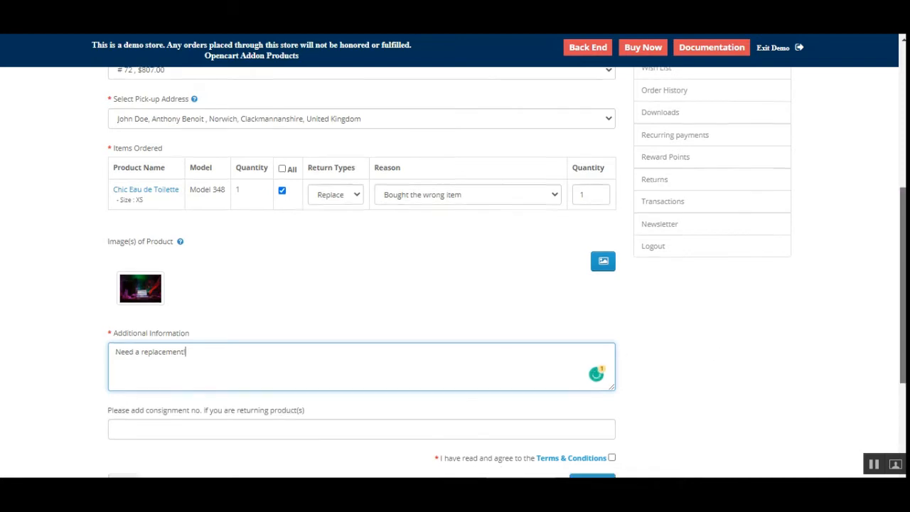
Fill in the consignment number for the returned product and agree to the Terms & Conditions.
scroll(873, 370, down, 2)
scroll(781, 295, up, 4)
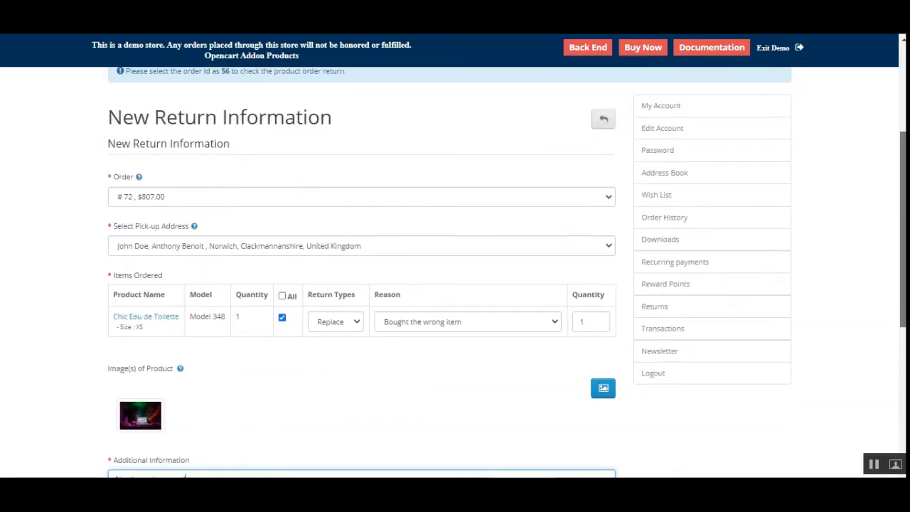
scroll(879, 303, down, 4)
click(202, 329)
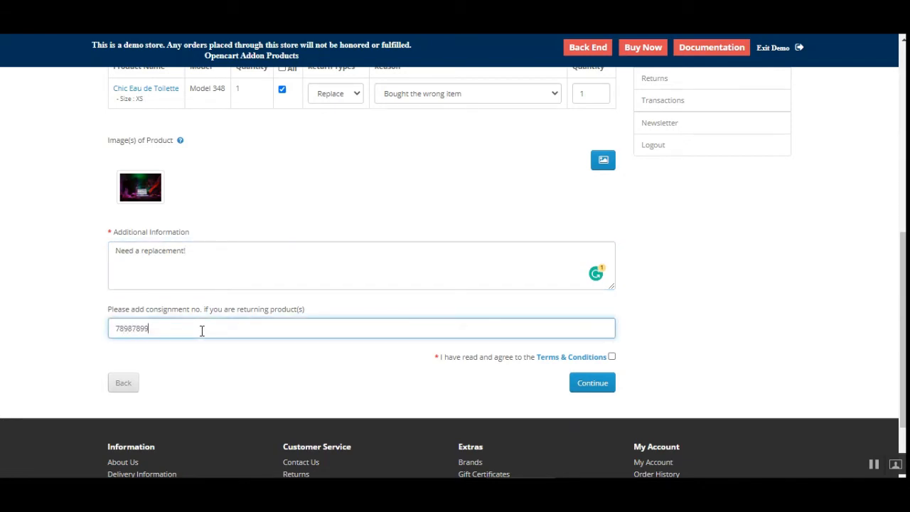
click(611, 356)
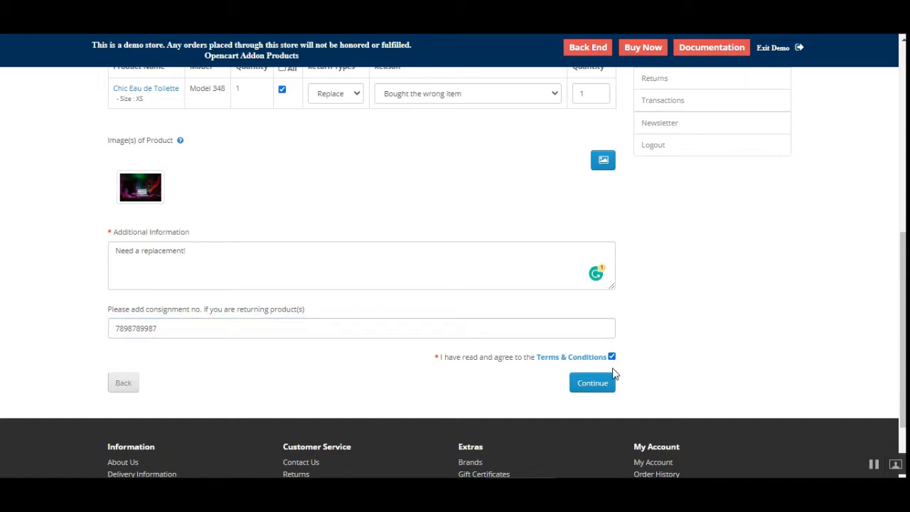
Review the Terms & Conditions popup, close it, and submit the return request.
click(568, 358)
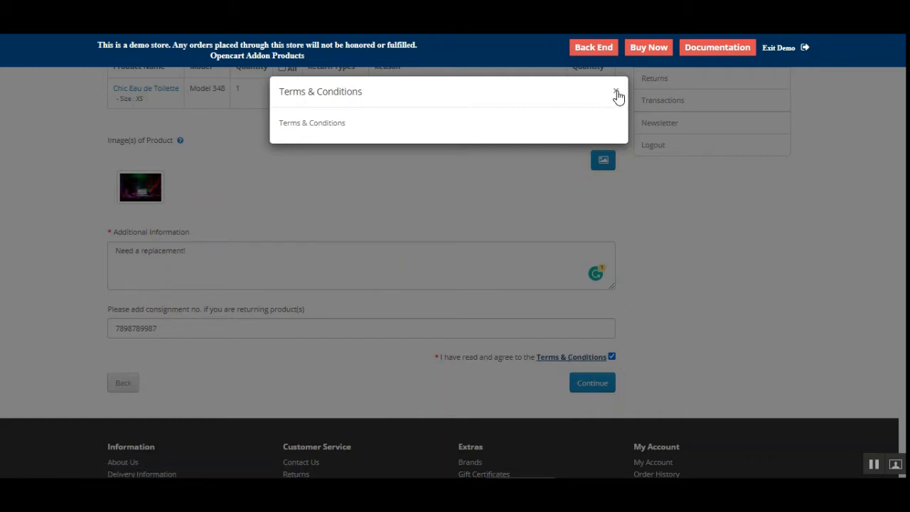
drag(288, 92, 351, 92)
click(297, 125)
drag(296, 125, 341, 125)
click(615, 92)
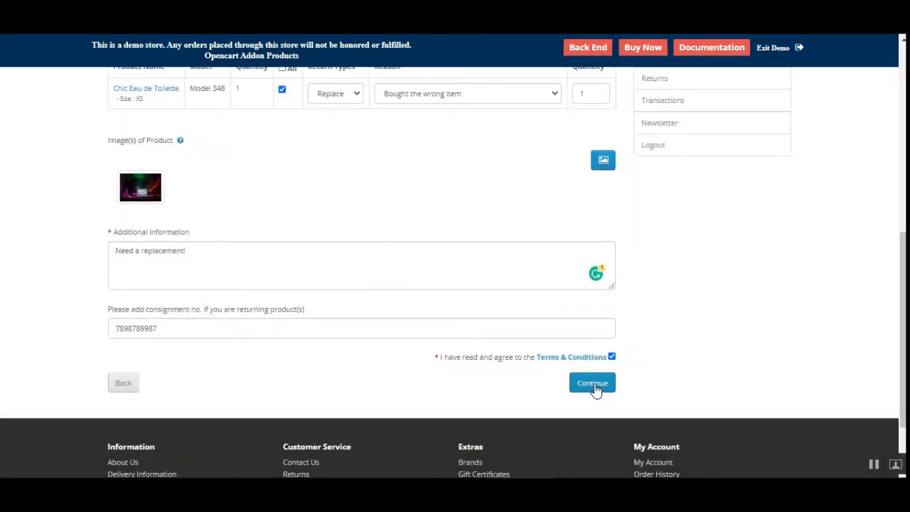
click(592, 384)
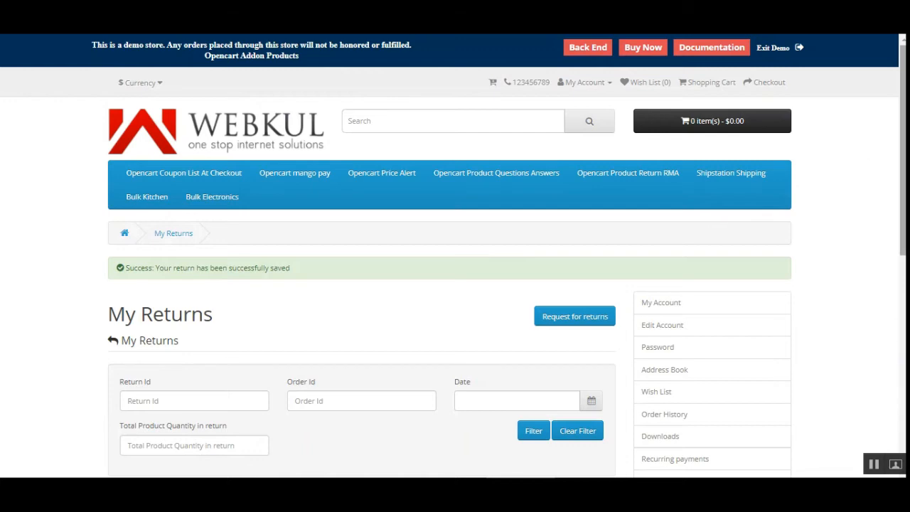
Review the newly submitted return in the My Returns list.
drag(902, 148, 902, 298)
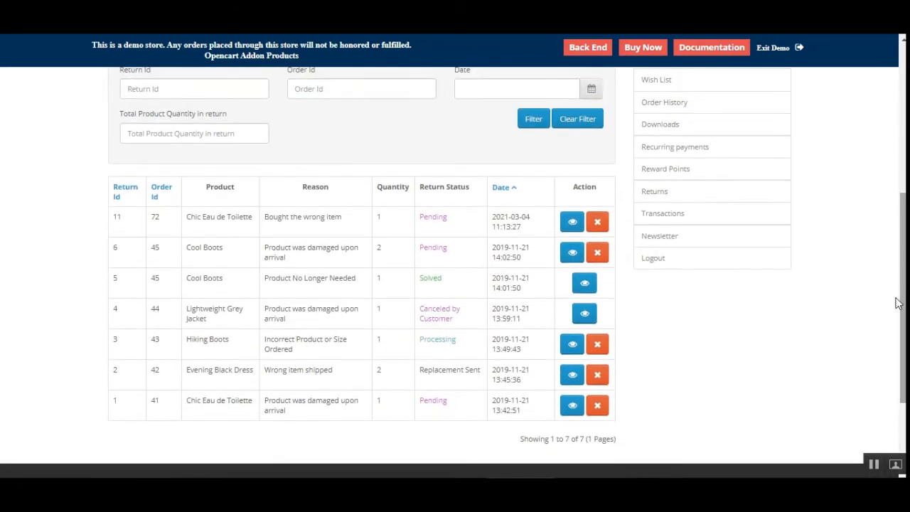
scroll(213, 263, up, 2)
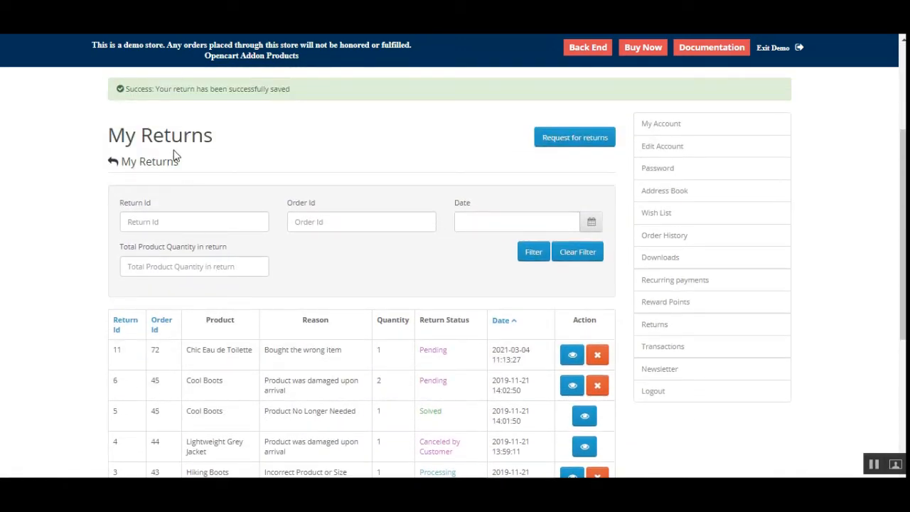
drag(118, 135, 204, 138)
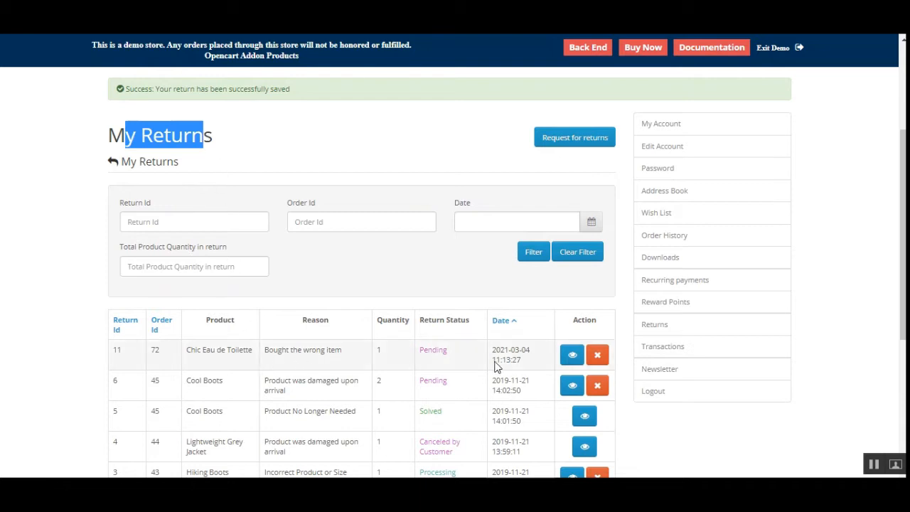
click(668, 327)
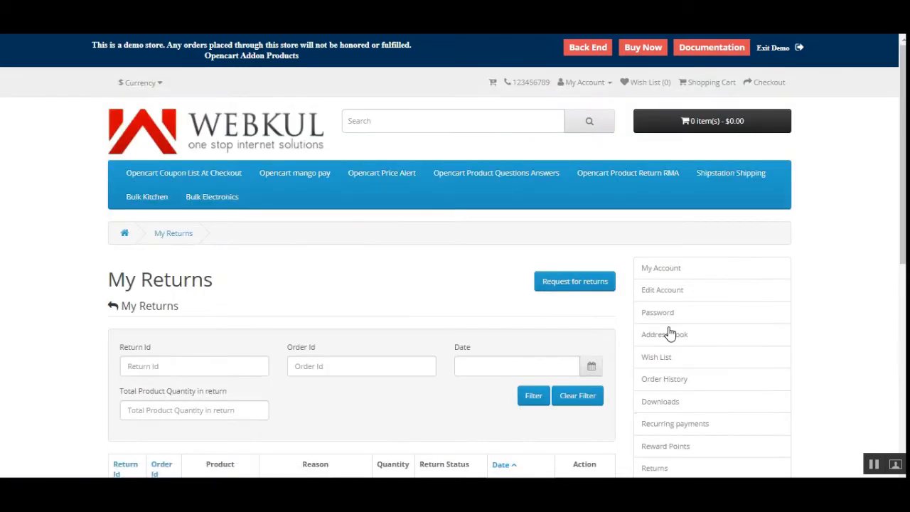
scroll(294, 403, down, 6)
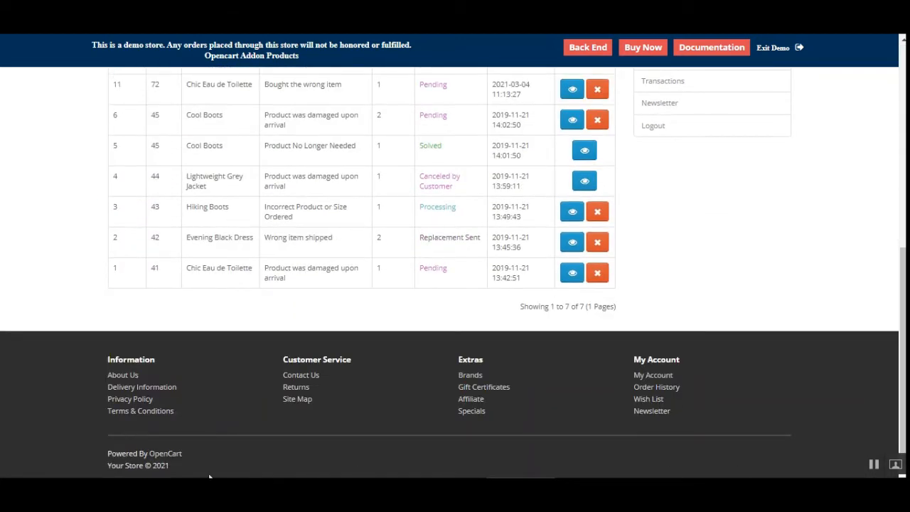
Open the new return request form and pick another order to check whether it has returnable items.
click(297, 389)
drag(901, 200, 882, 363)
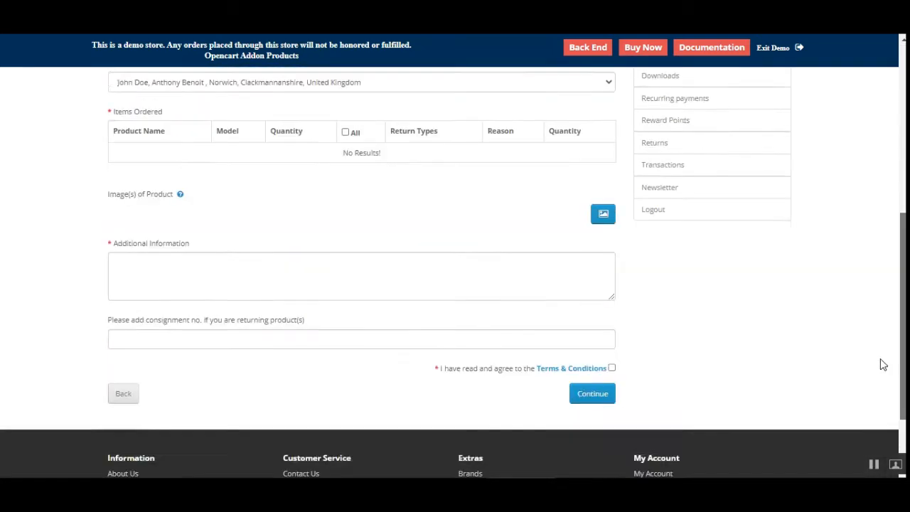
scroll(290, 355, down, 2)
scroll(251, 250, up, 4)
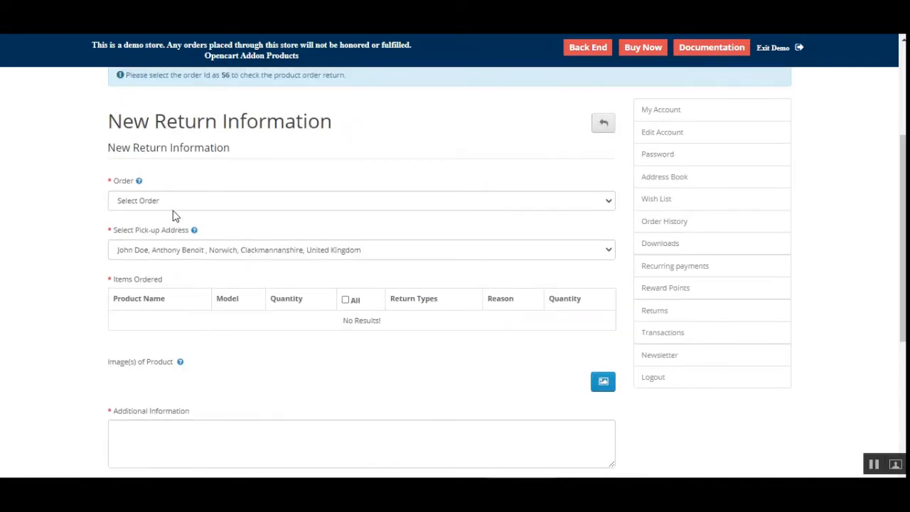
click(174, 205)
click(173, 226)
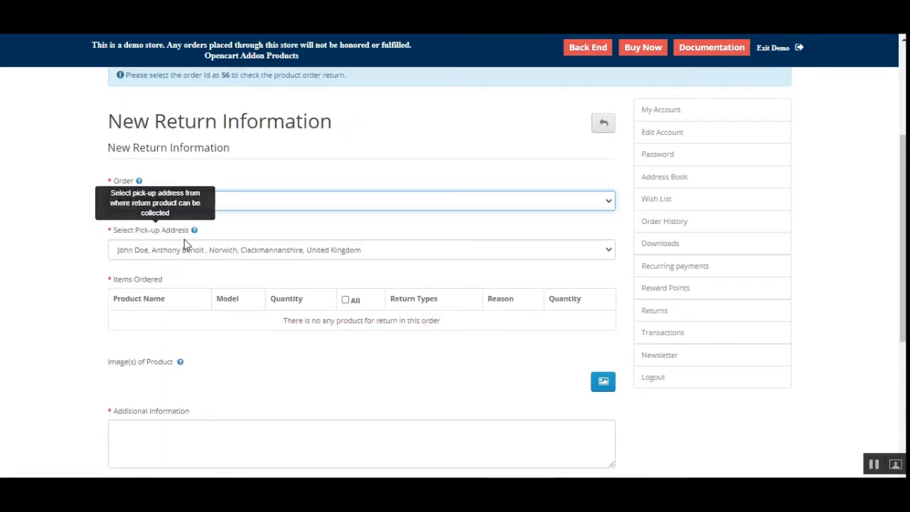
Go back to My Returns and open the details of the newly submitted return.
click(672, 317)
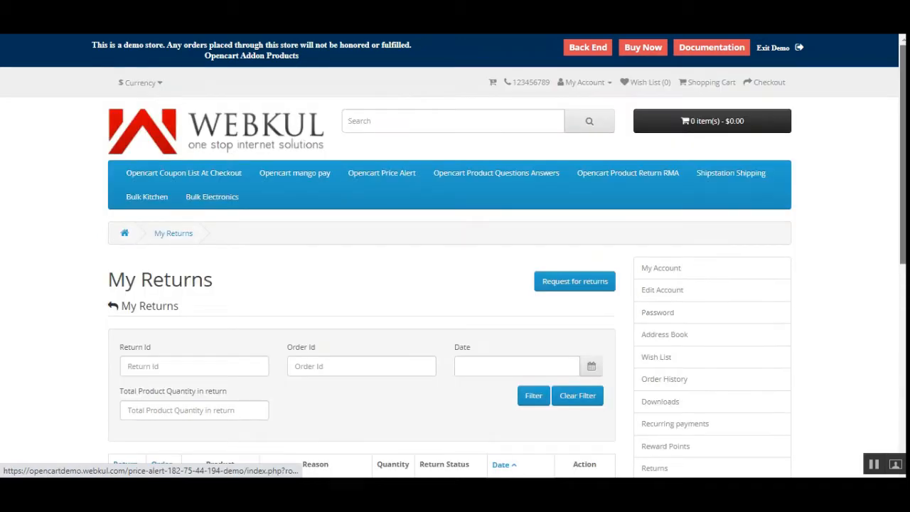
drag(901, 164, 901, 344)
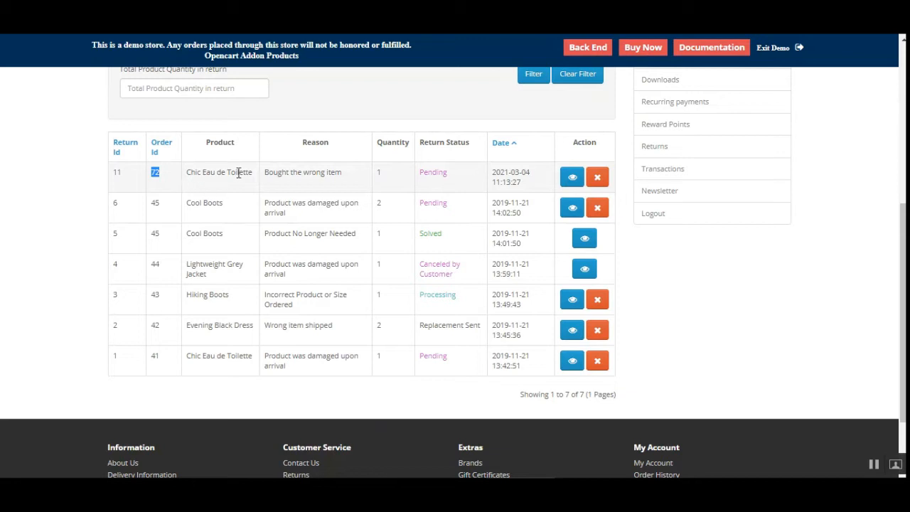
drag(204, 173, 447, 171)
click(572, 178)
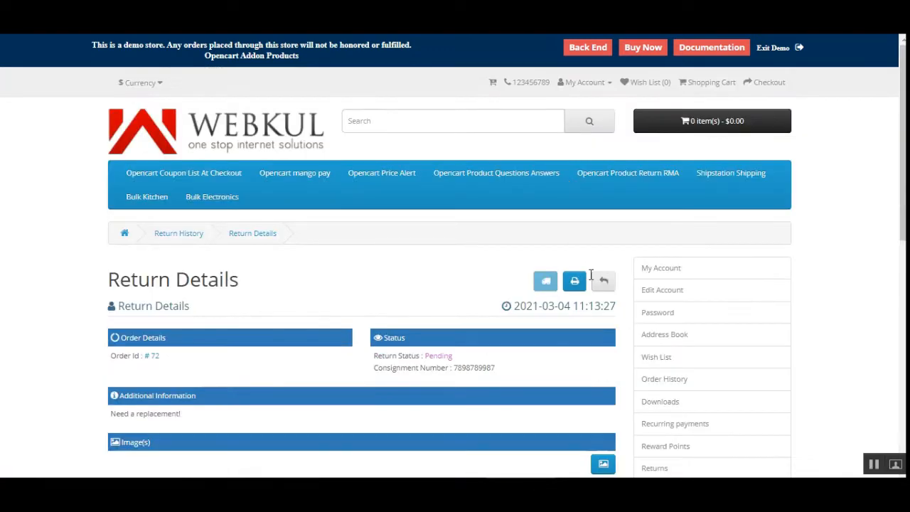
Examine the return's status, consignment number, additional information, image and requested items.
scroll(353, 195, down, 3)
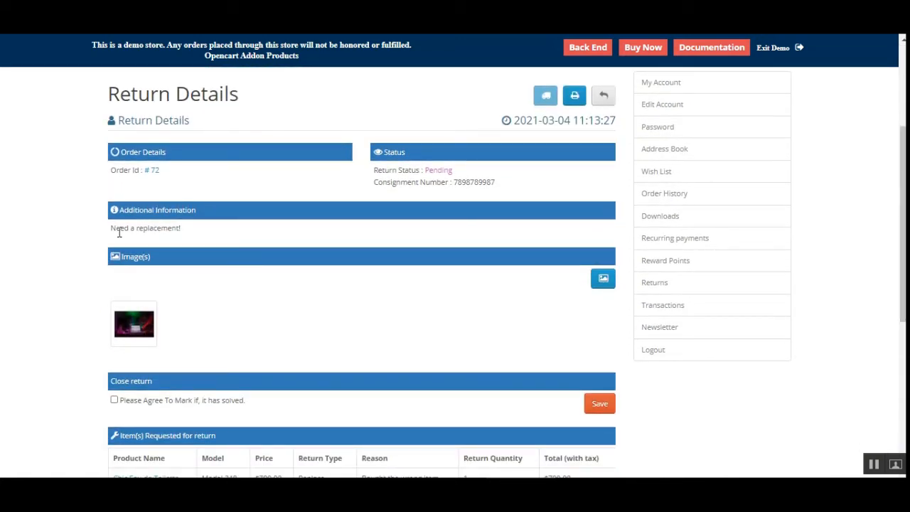
drag(119, 233, 177, 230)
click(206, 236)
drag(423, 172, 492, 182)
scroll(884, 233, down, 3)
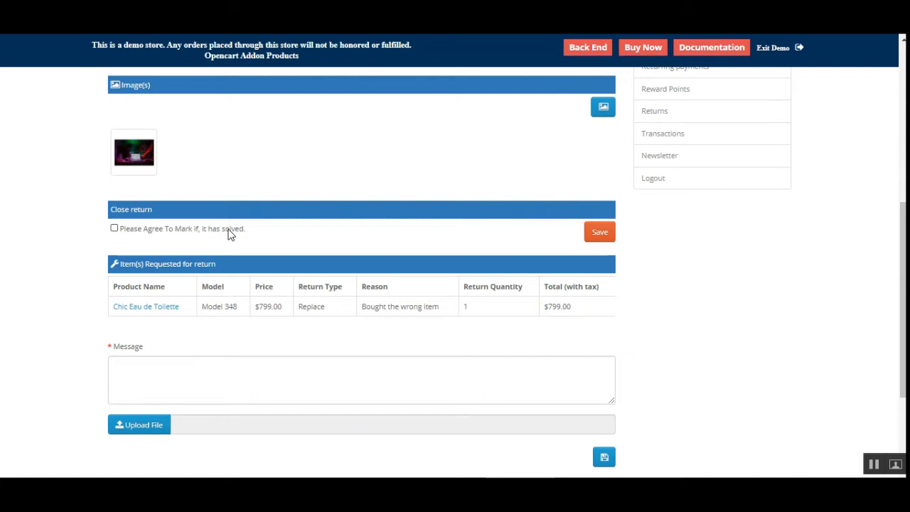
drag(903, 244, 901, 143)
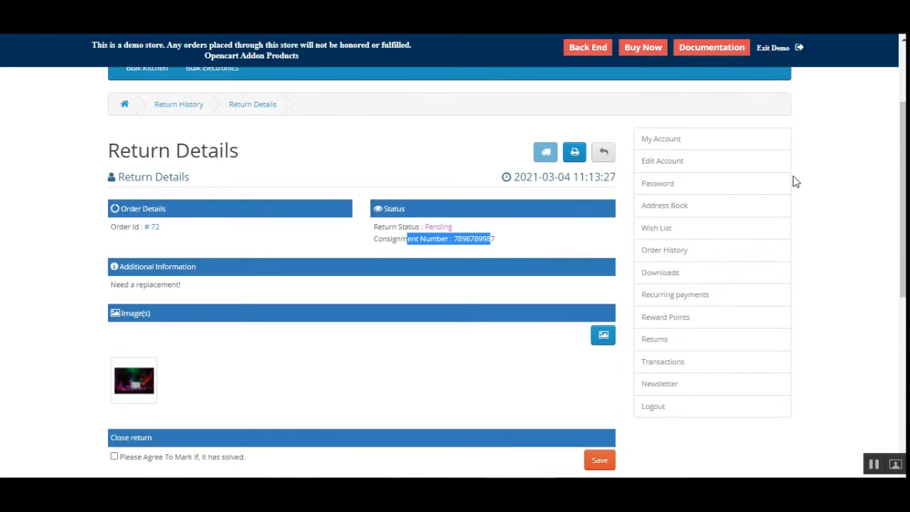
click(538, 246)
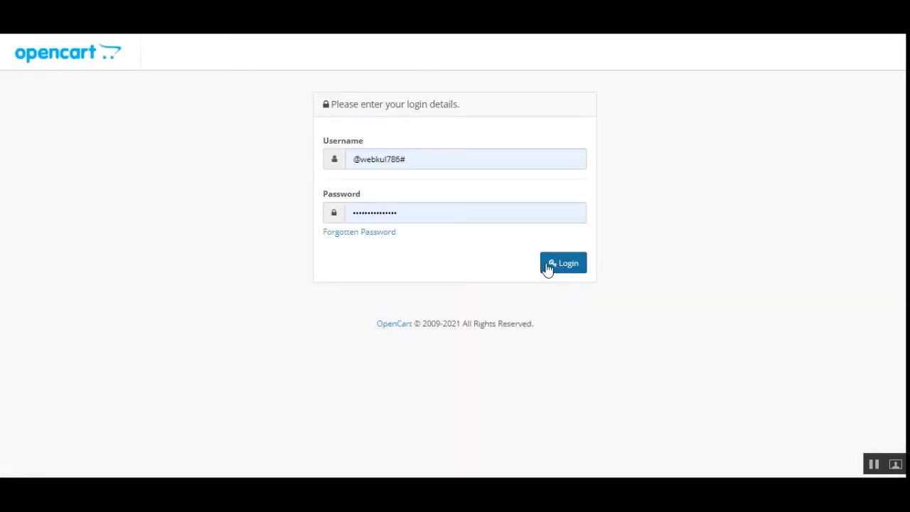
Switch to the admin panel and open the Manage Return(s) list under Returns.
click(549, 266)
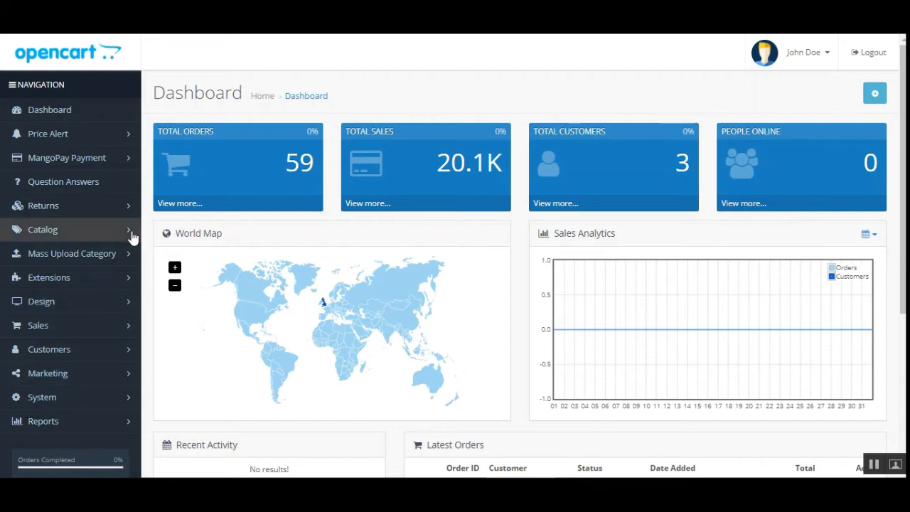
click(83, 206)
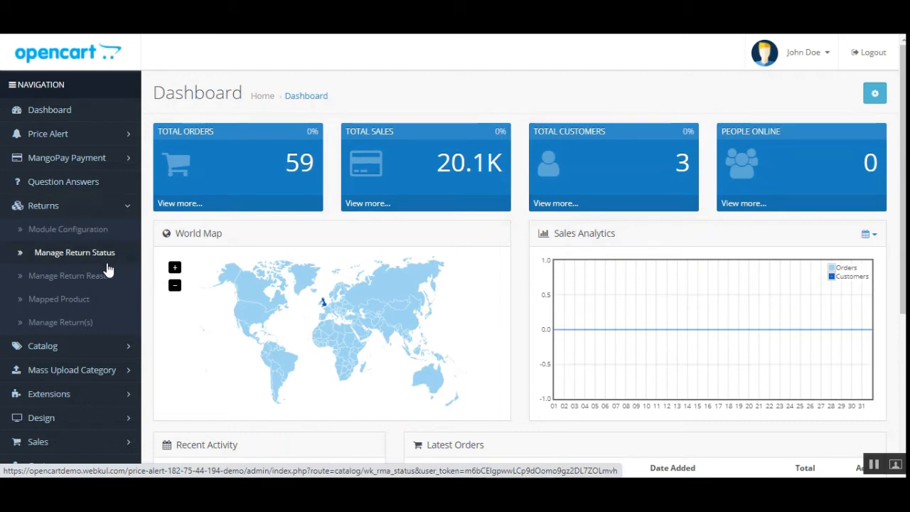
click(58, 333)
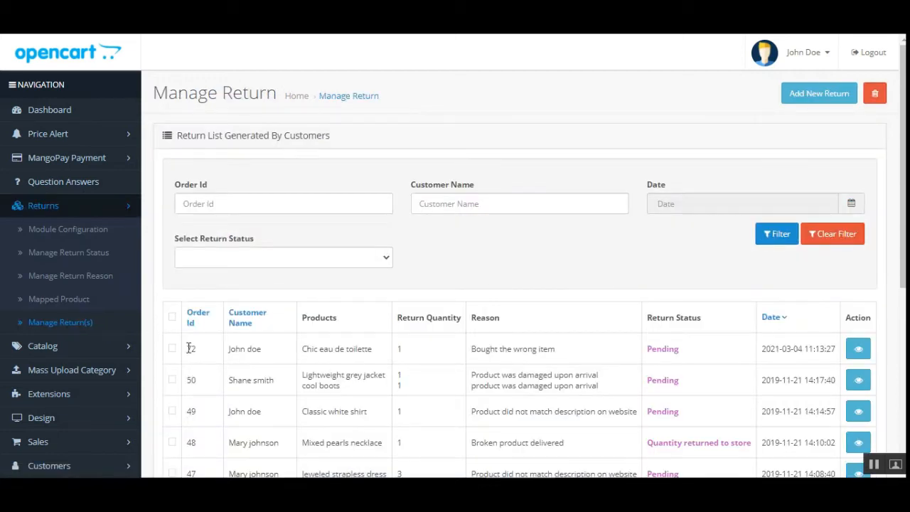
Inspect the newest return's product, reason and status in the list, then open its details.
drag(188, 348, 203, 354)
drag(307, 350, 384, 356)
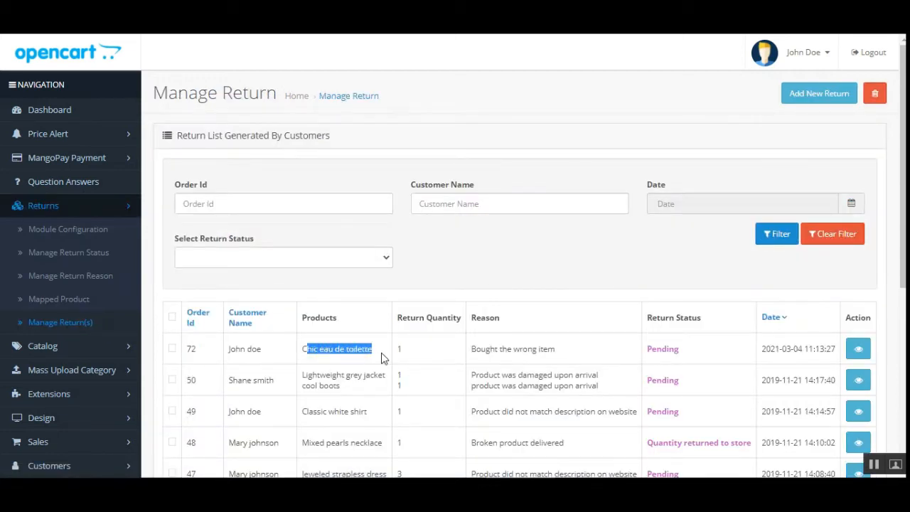
drag(484, 349, 568, 356)
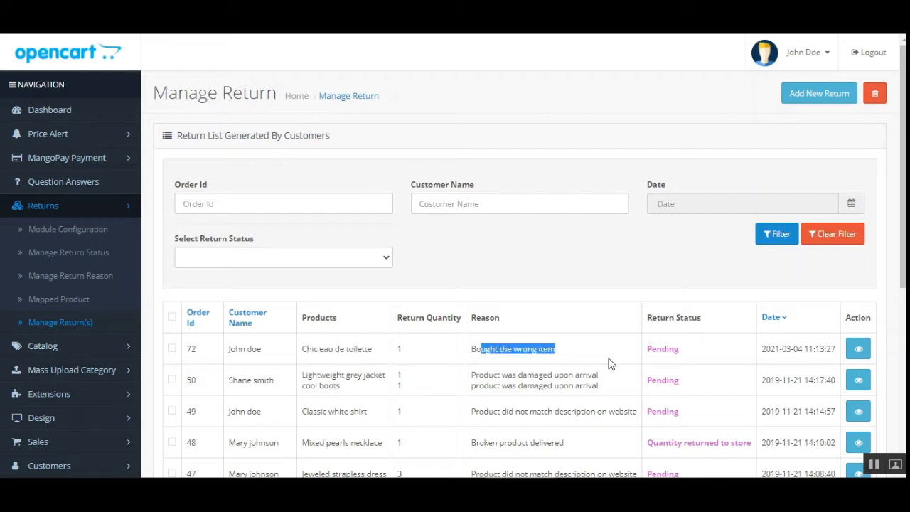
drag(648, 348, 679, 349)
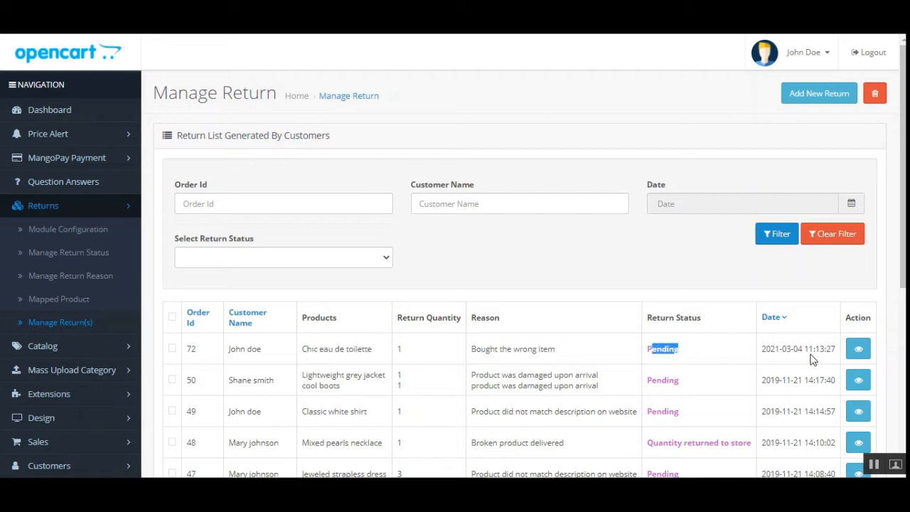
click(858, 348)
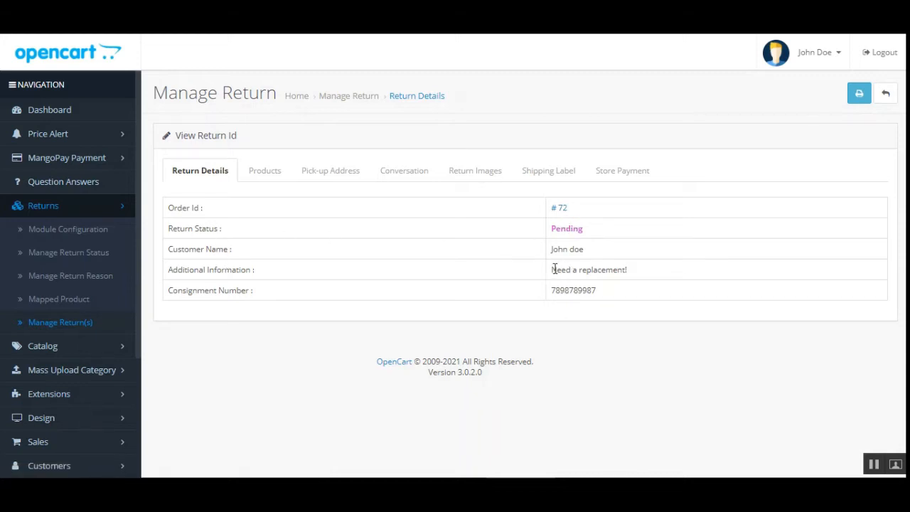
Review the return's details, Products tab and Pick-up Address tab in the admin view.
drag(559, 272, 629, 276)
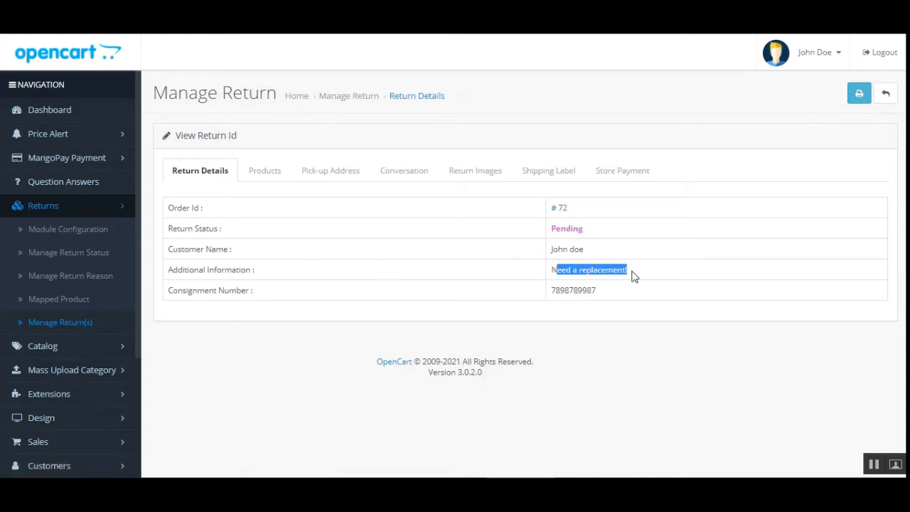
click(268, 174)
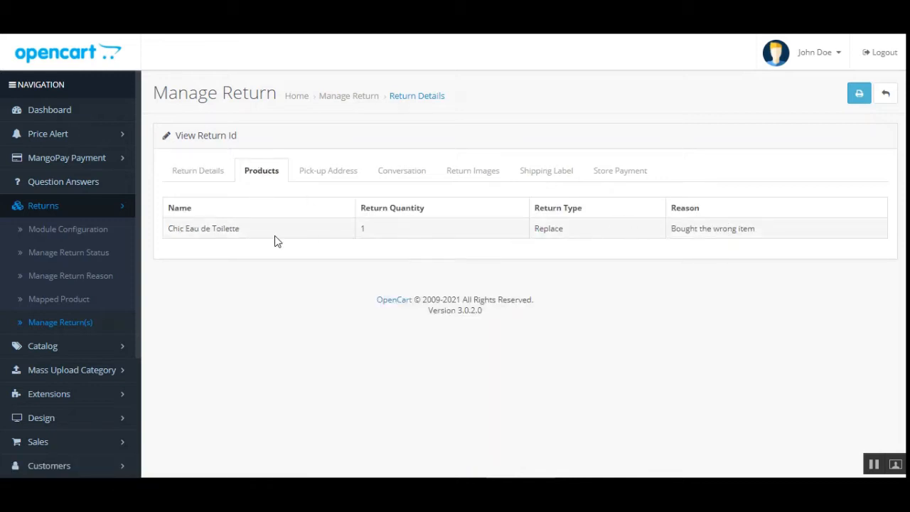
click(335, 177)
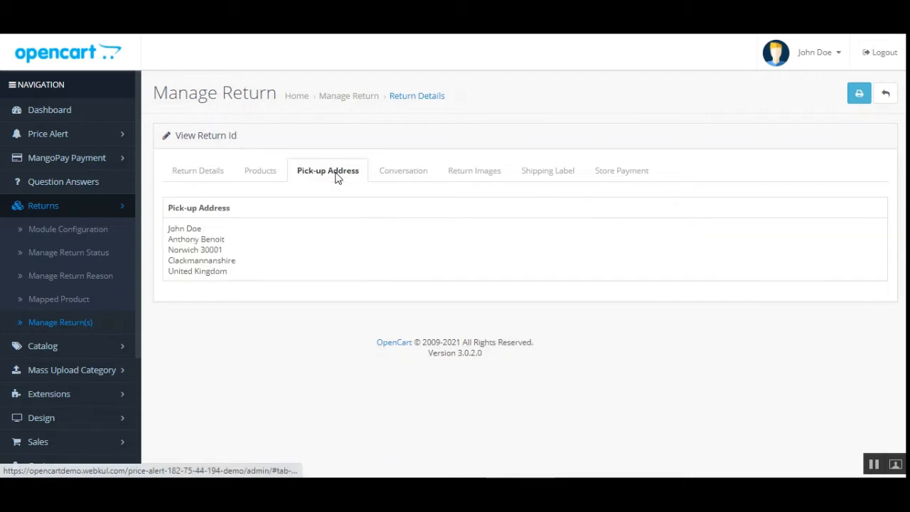
drag(181, 229, 238, 280)
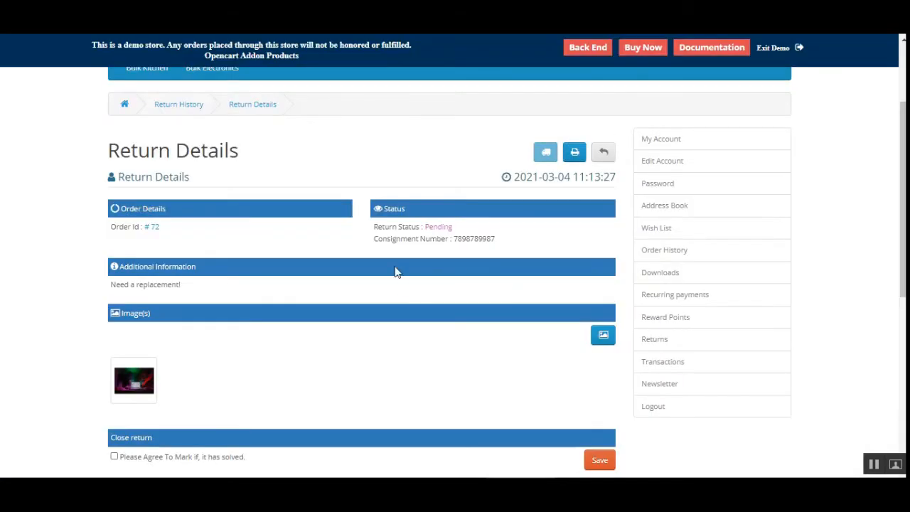
Compare with the storefront Return Details page for the same return.
mouse_move(899, 189)
mouse_down()
mouse_move(899, 350)
mouse_move(900, 187)
mouse_up()
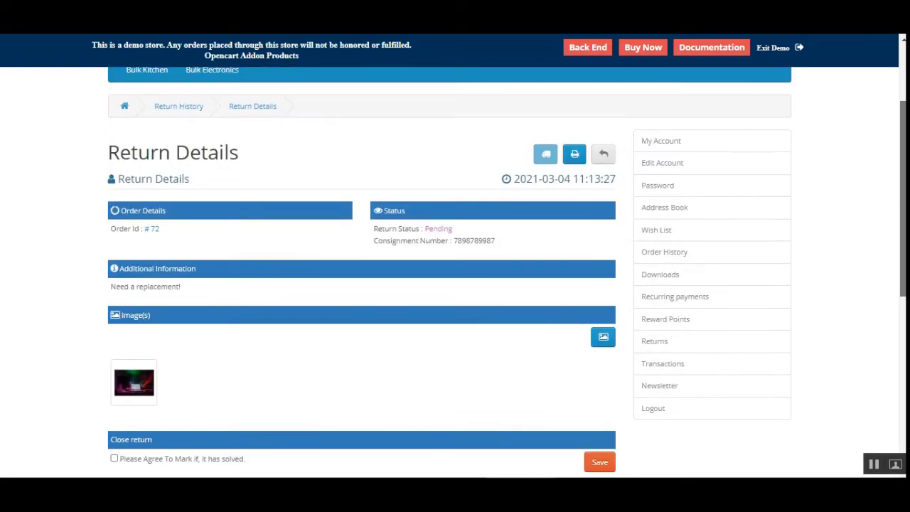
scroll(493, 280, down, 3)
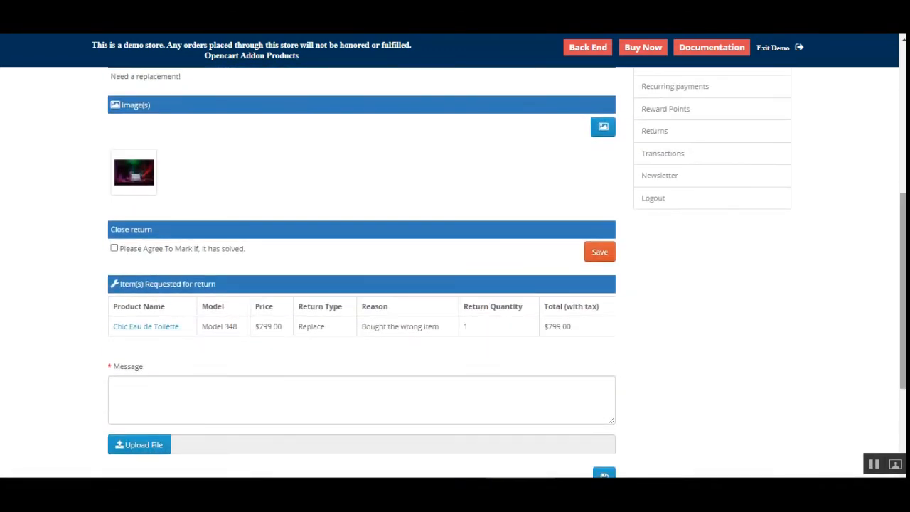
scroll(809, 320, up, 3)
scroll(311, 325, up, 2)
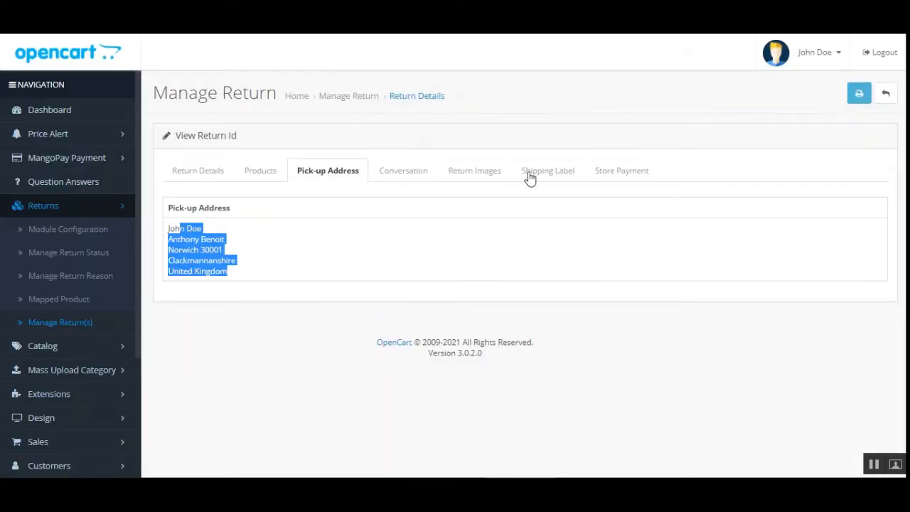
In the admin Conversation tab, set the return status to Replacement Sent with message 'replacement sent waiting for the actual product to reach us' and save.
click(408, 179)
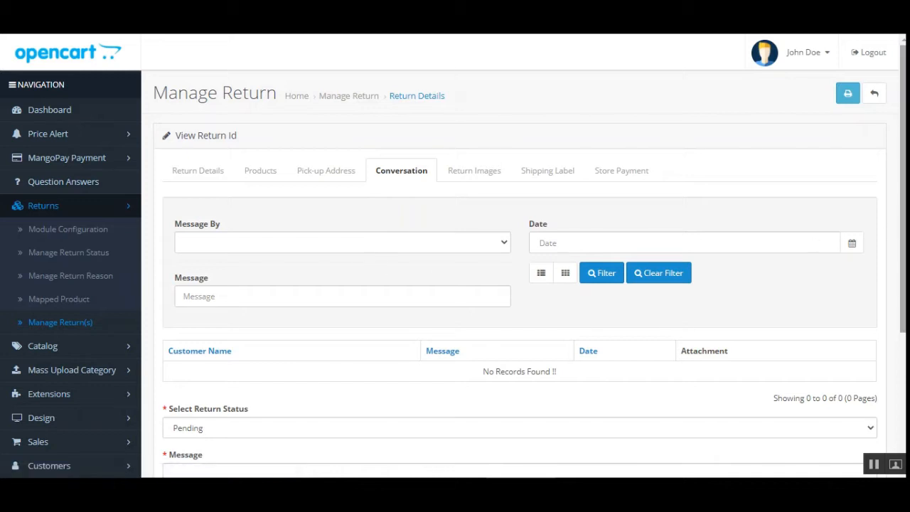
scroll(900, 322, down, 3)
scroll(899, 322, up, 1)
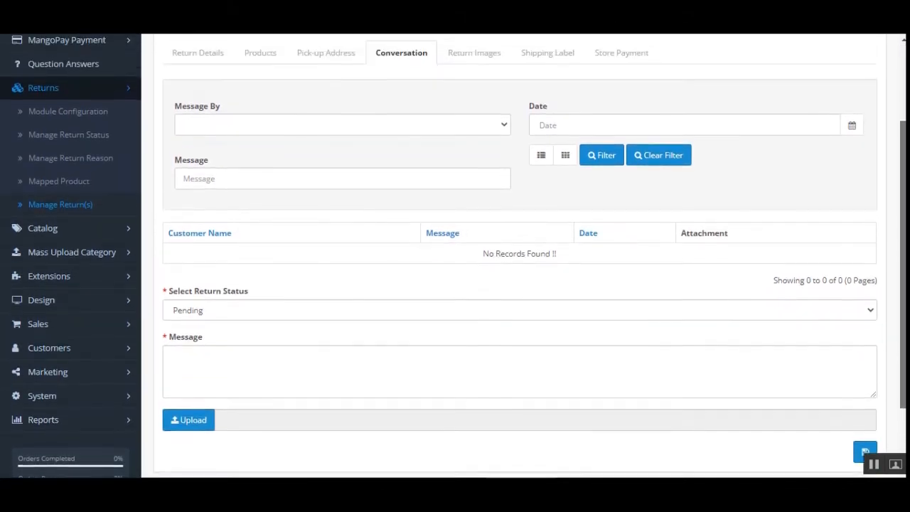
scroll(899, 321, down, 1)
scroll(256, 254, up, 2)
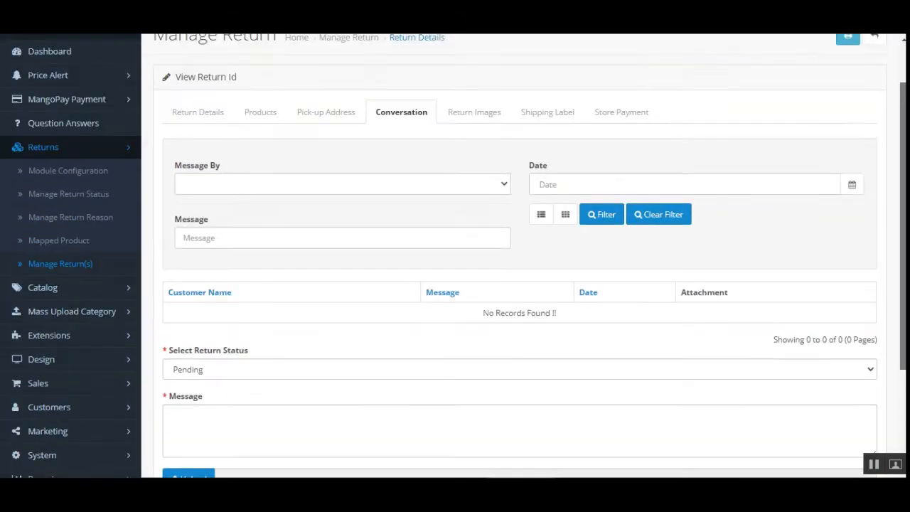
scroll(255, 254, down, 3)
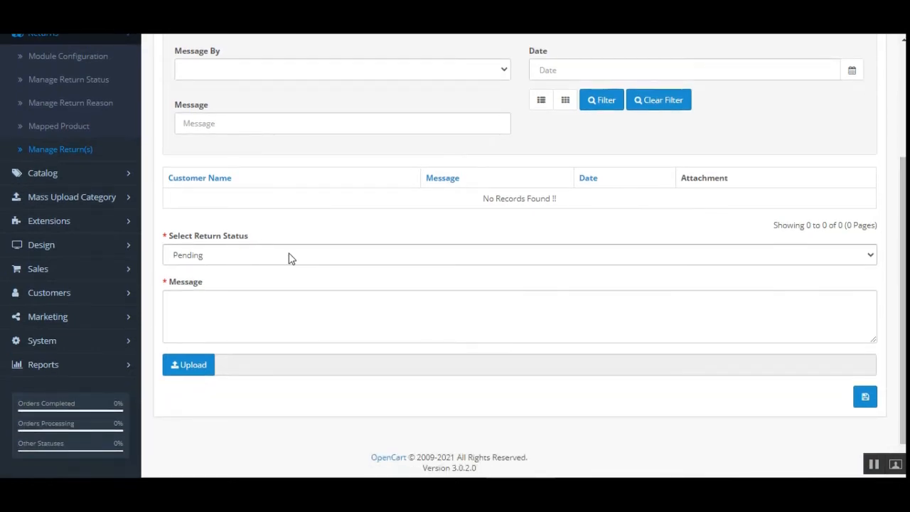
click(289, 257)
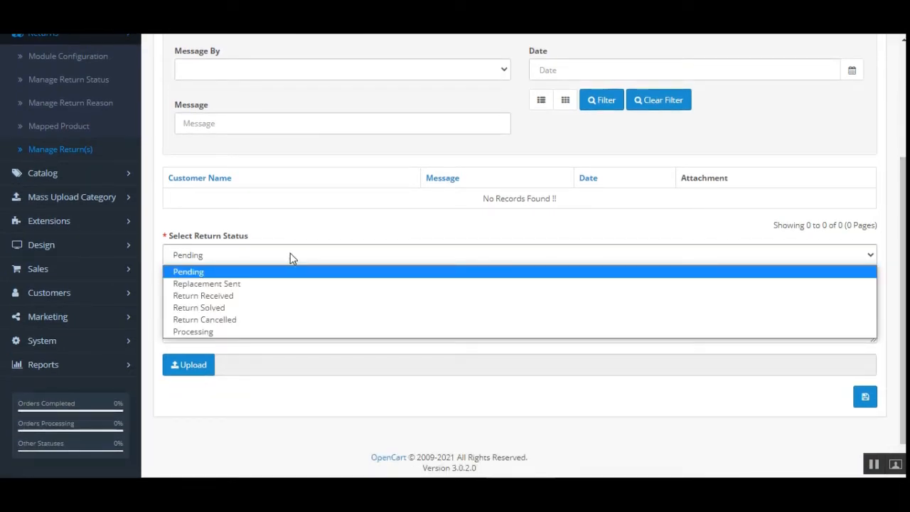
click(253, 285)
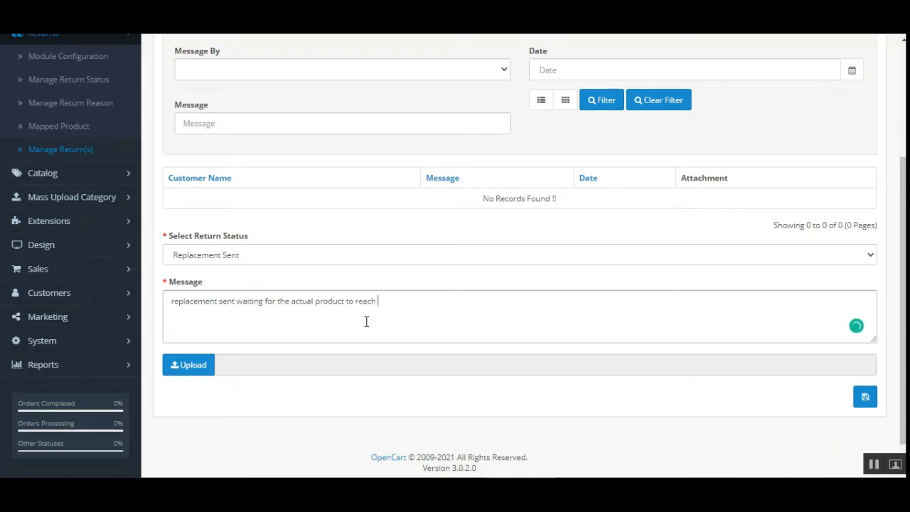
click(864, 400)
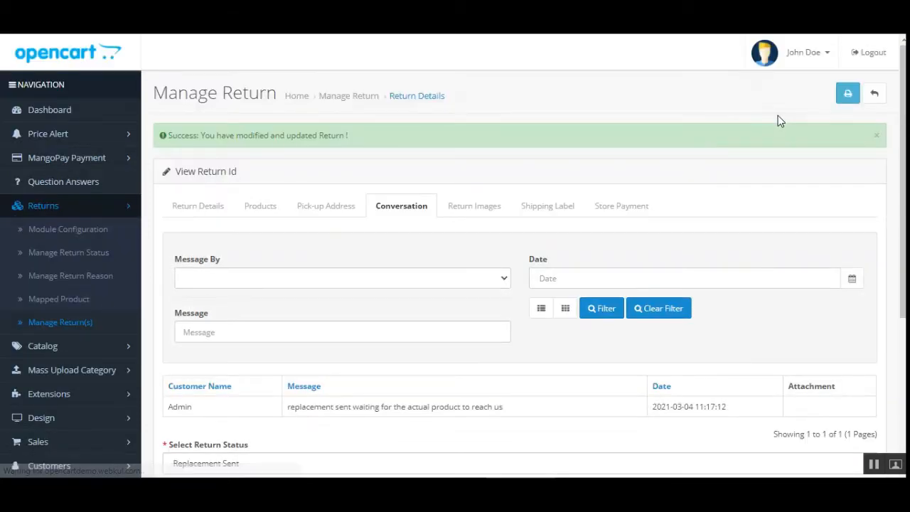
scroll(859, 187, down, 2)
scroll(866, 348, down, 3)
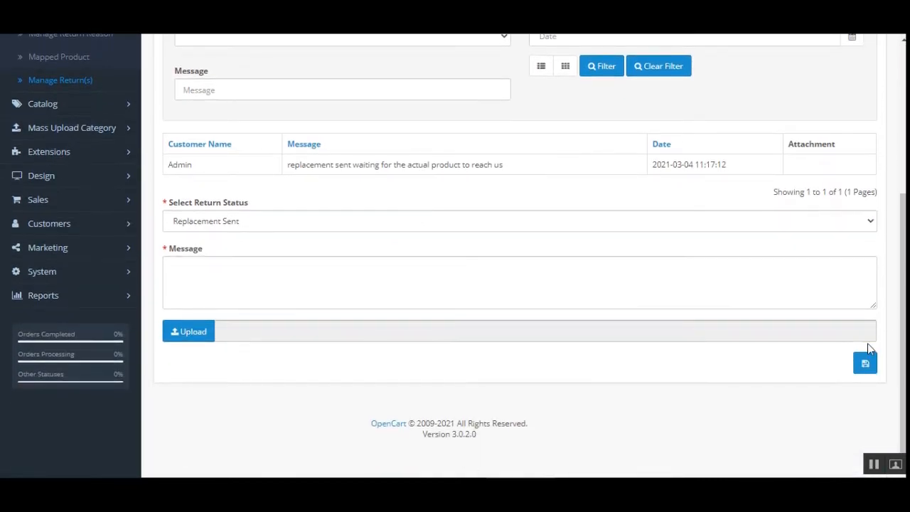
click(865, 358)
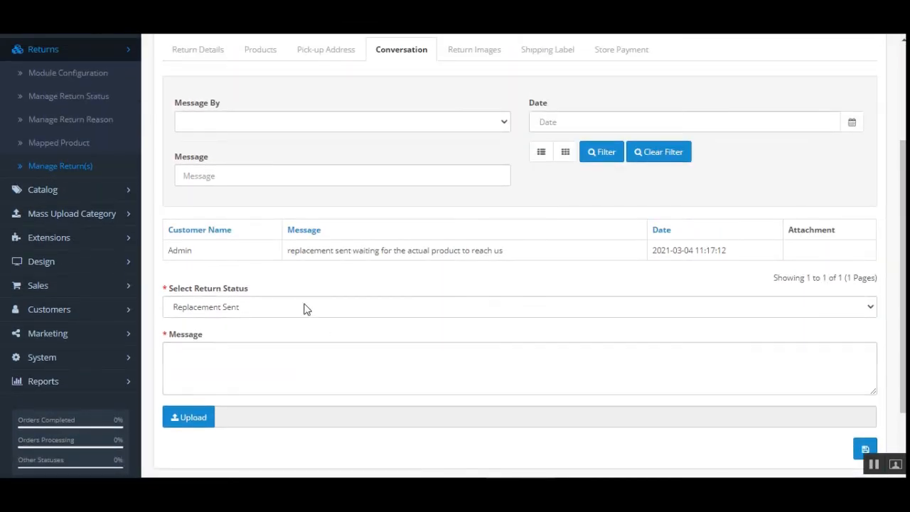
drag(176, 250, 196, 255)
drag(325, 250, 475, 252)
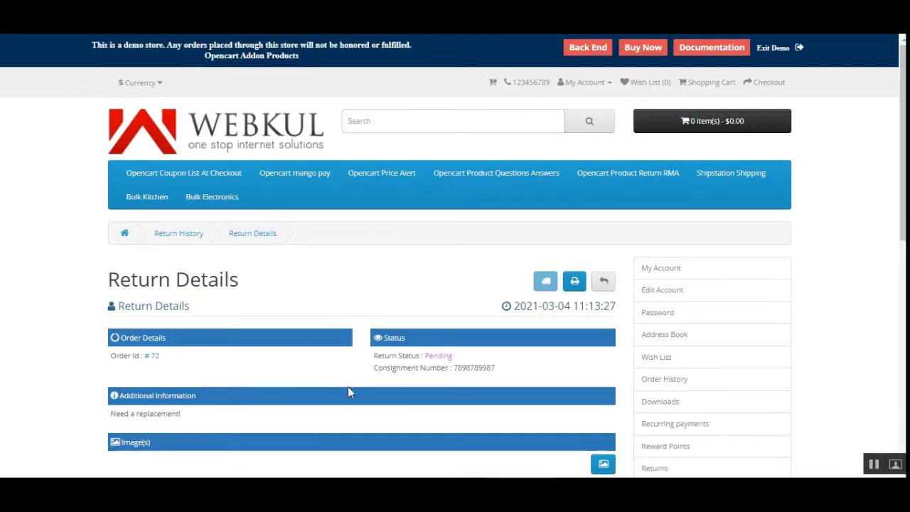
Refresh the storefront Return Details page and check the return status and the admin's message.
scroll(888, 317, down, 6)
scroll(904, 250, up, 3)
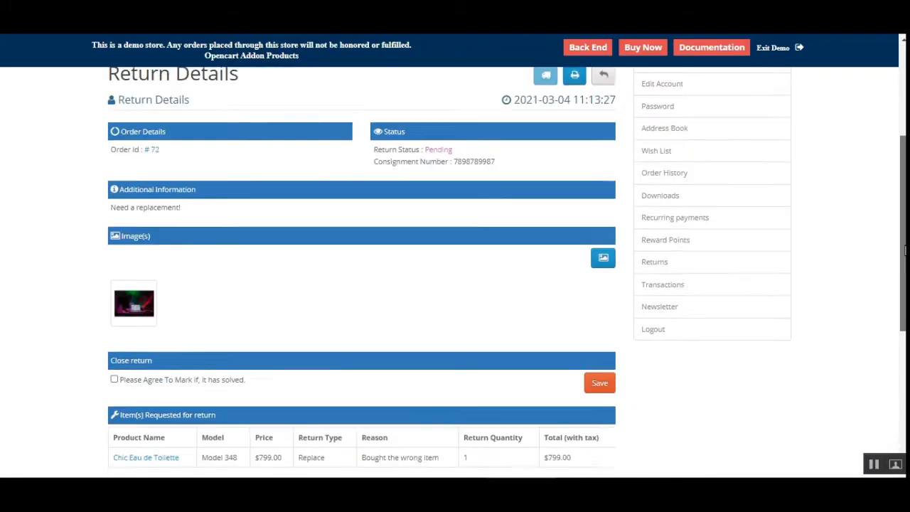
scroll(905, 250, up, 1)
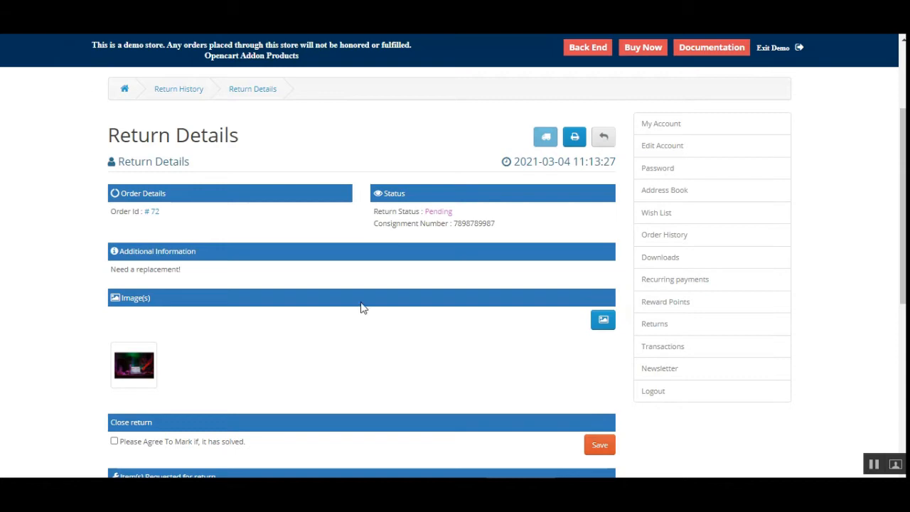
key(F5)
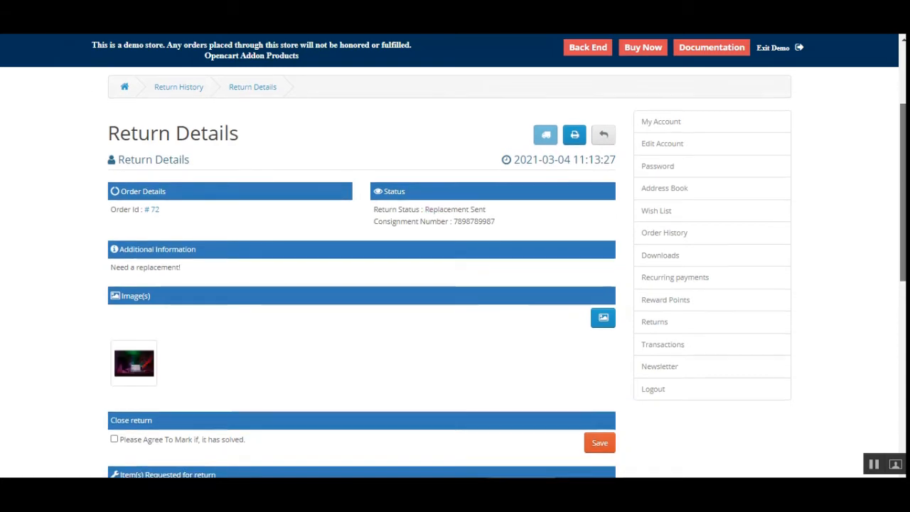
scroll(455, 272, down, 5)
scroll(454, 272, up, 3)
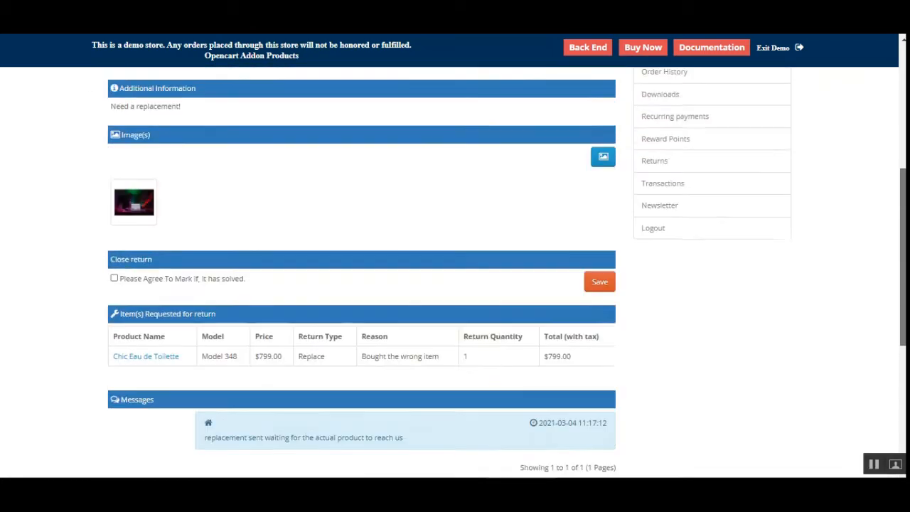
scroll(455, 273, up, 3)
scroll(455, 272, down, 2)
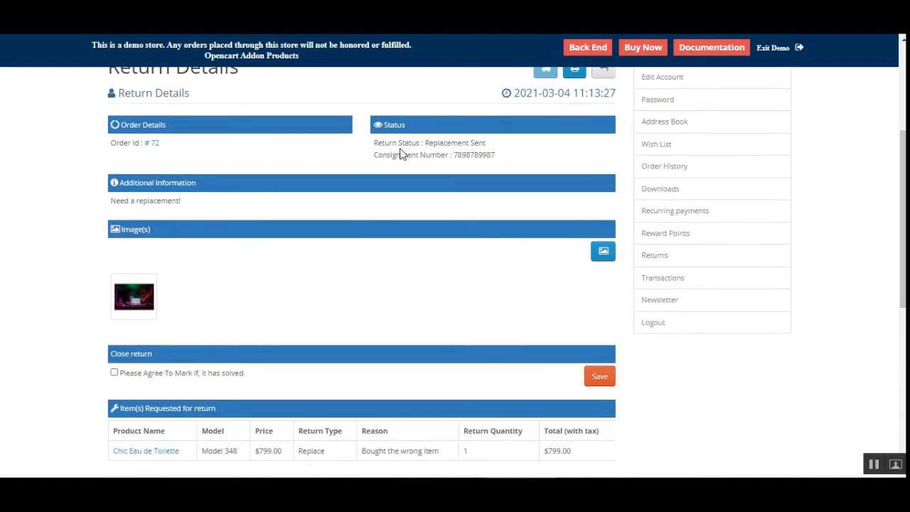
drag(425, 142, 493, 147)
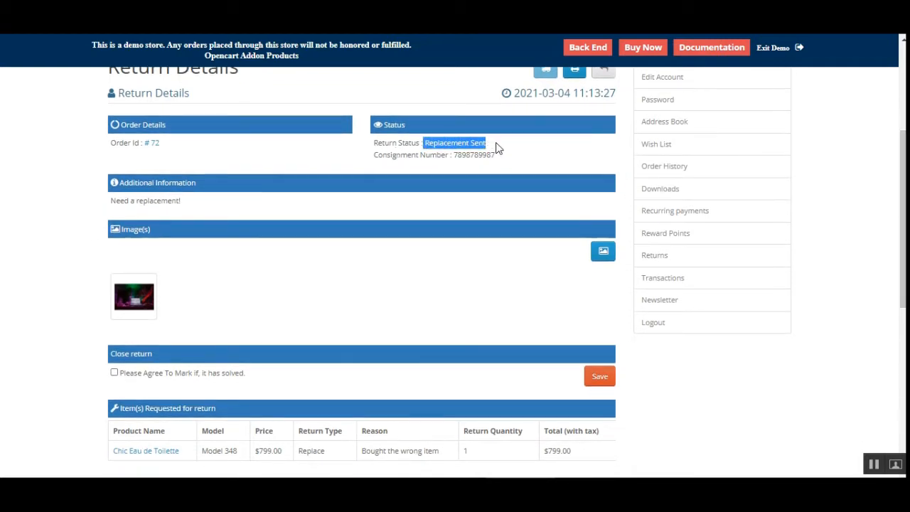
click(498, 147)
drag(903, 202, 890, 301)
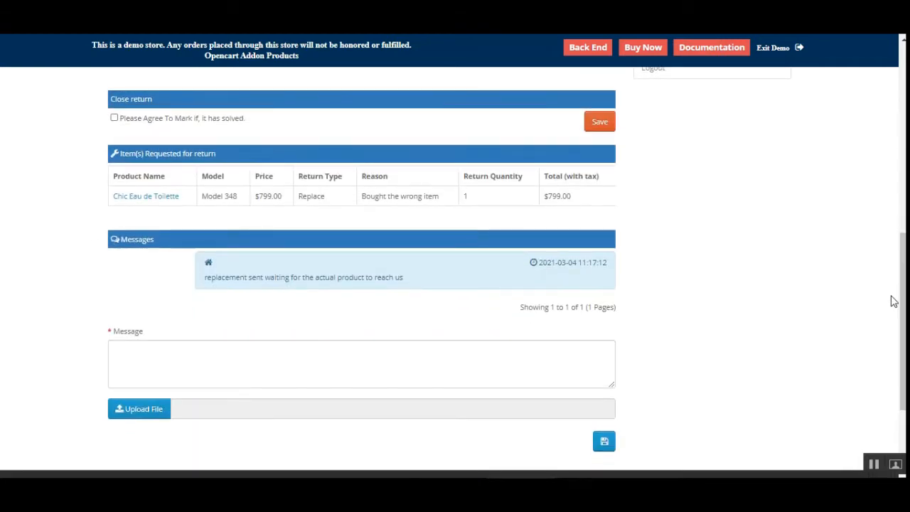
Post the customer reply 'Sent the package back'' on the storefront return page.
drag(220, 279, 400, 279)
click(416, 286)
drag(262, 279, 407, 282)
click(350, 351)
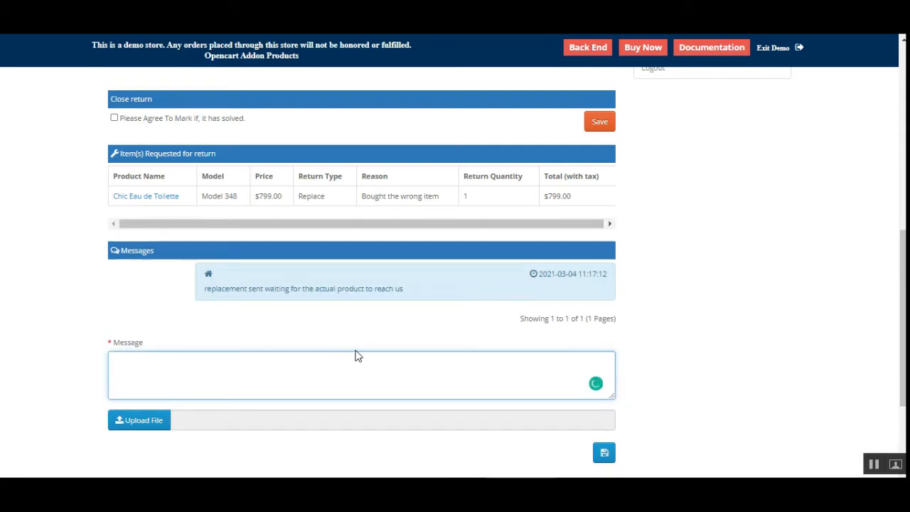
text(Sent the packa)
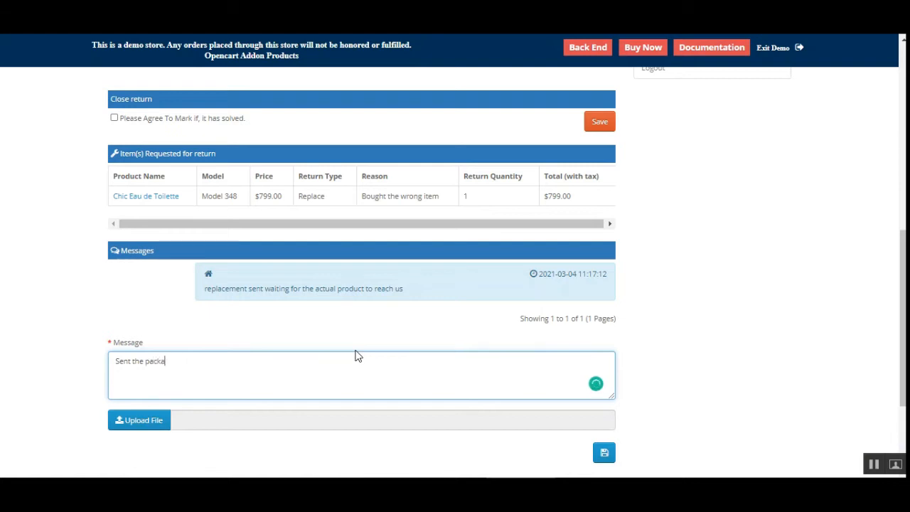
text(ge back)
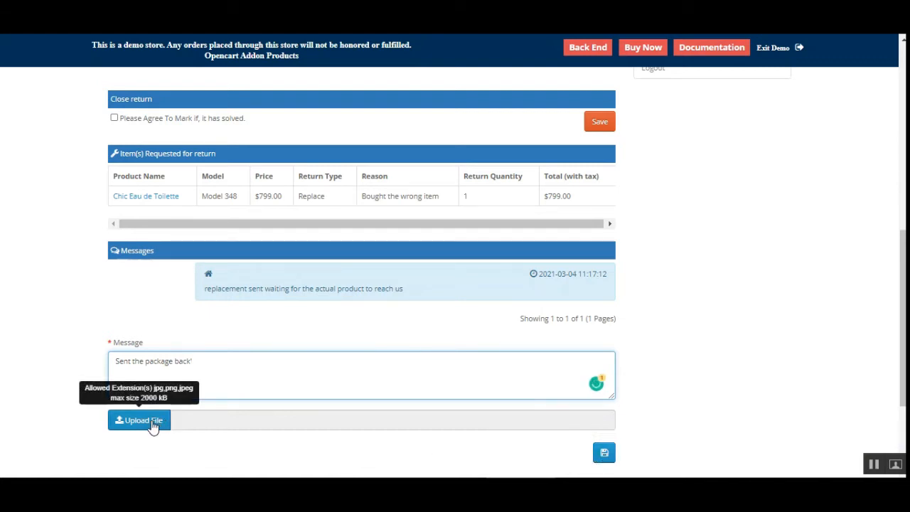
click(604, 454)
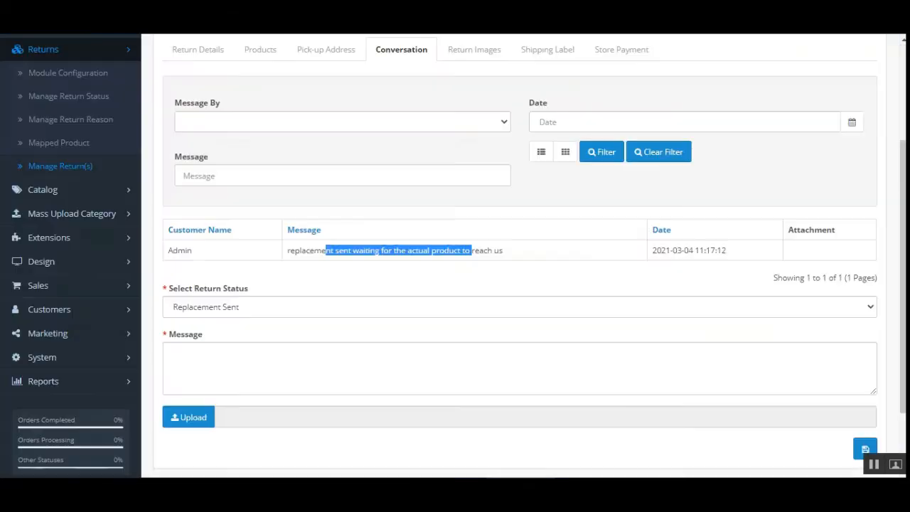
In the admin Conversation tab, set the status to Return Received with message 'Thanks for the package' and save.
click(89, 81)
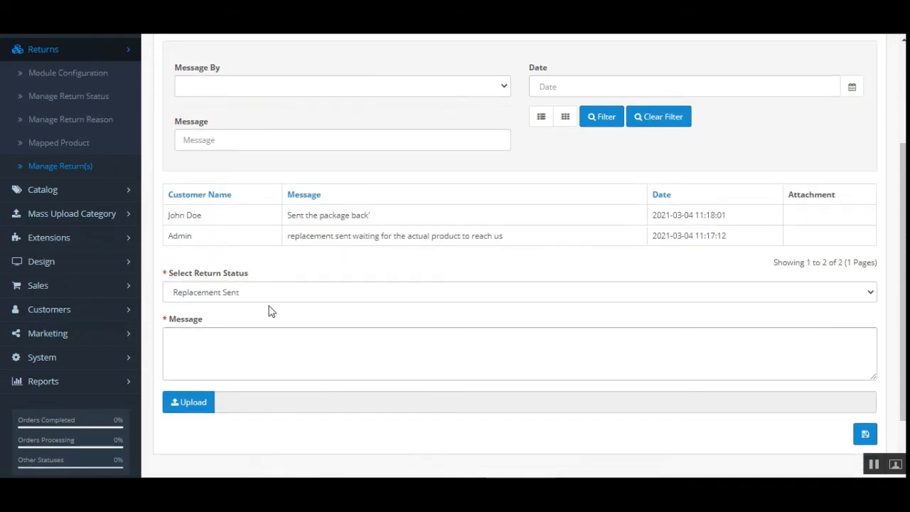
drag(293, 217, 388, 220)
click(341, 225)
drag(306, 217, 371, 222)
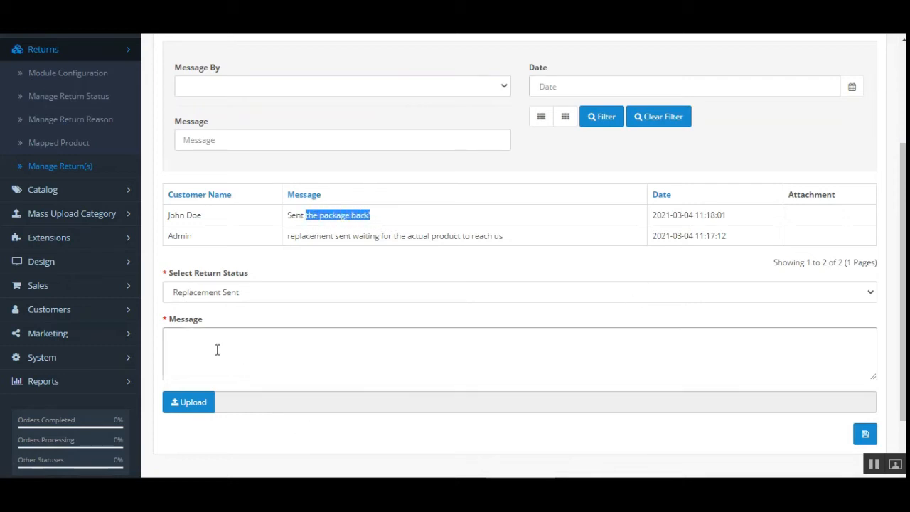
click(235, 297)
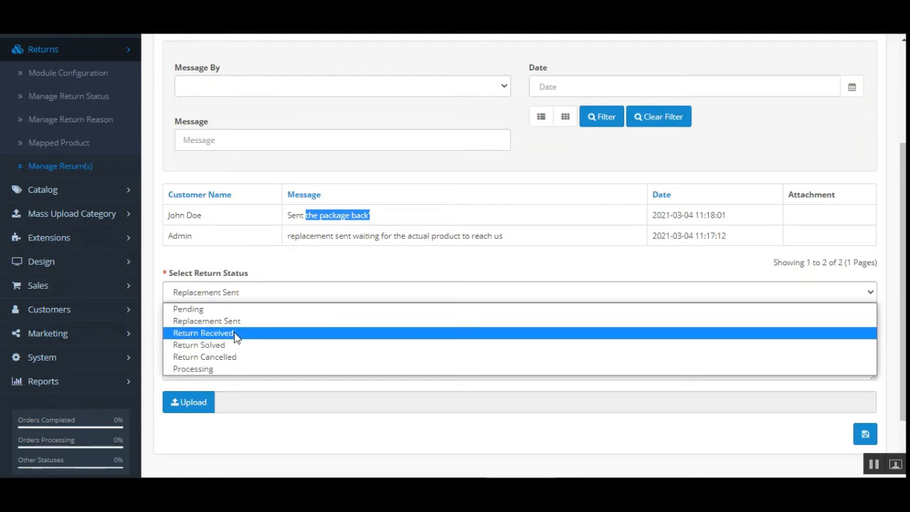
click(234, 334)
click(227, 345)
text(R)
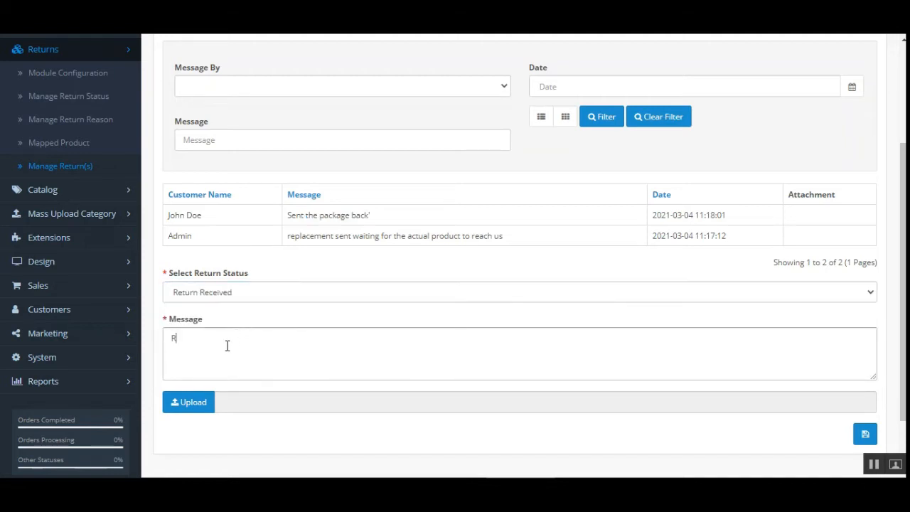
text(Thanks for the)
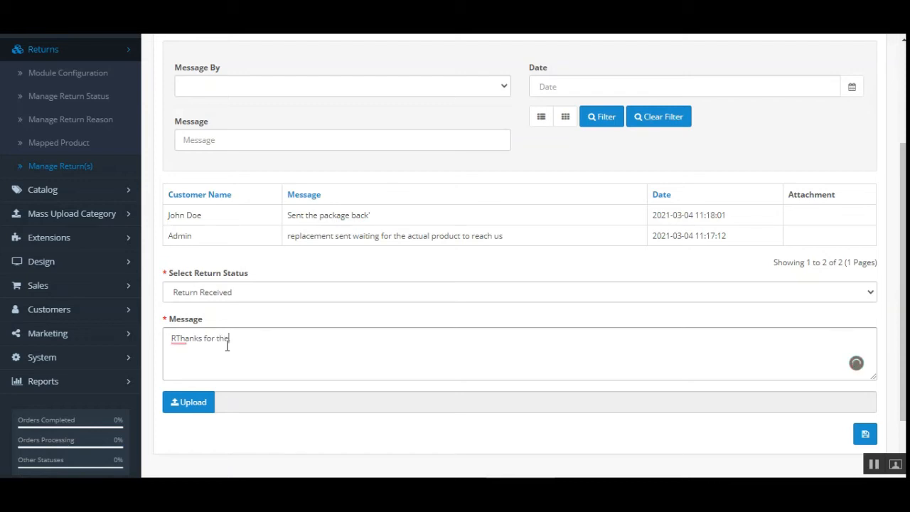
text( package)
click(186, 338)
click(187, 355)
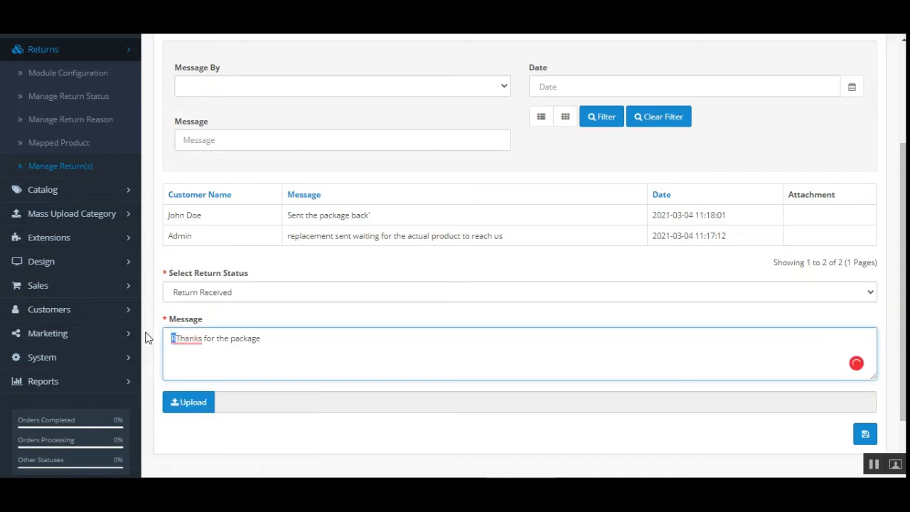
click(864, 434)
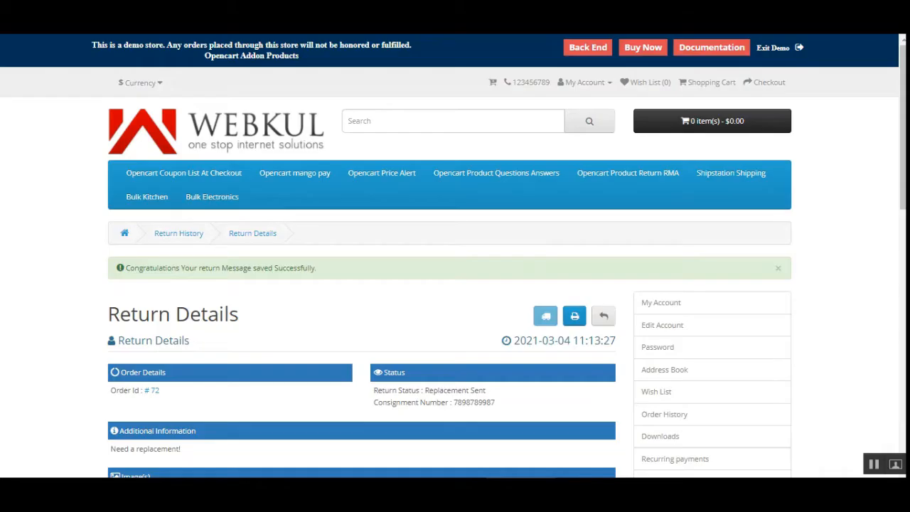
Refresh the storefront Return Details page and review the updated status and message thread.
scroll(331, 305, down, 3)
scroll(904, 351, down, 5)
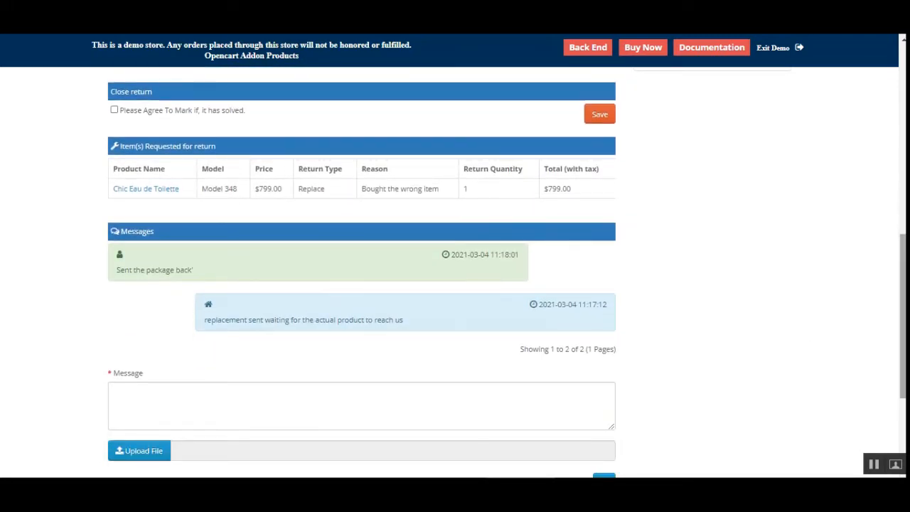
scroll(203, 315, up, 8)
key(F5)
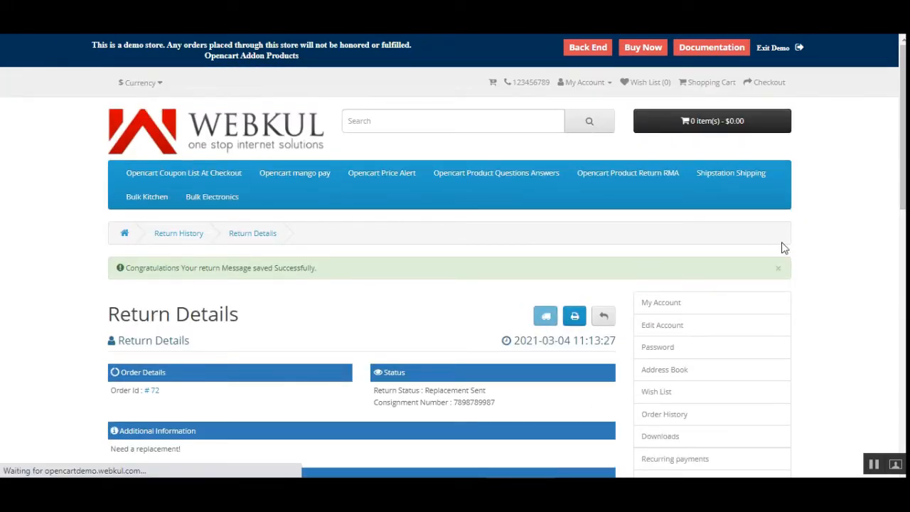
scroll(601, 311, down, 8)
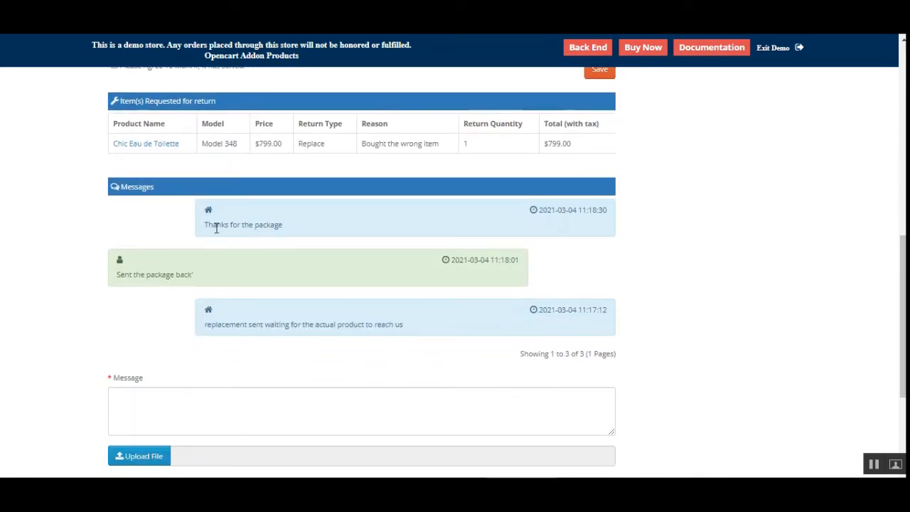
drag(215, 225, 281, 226)
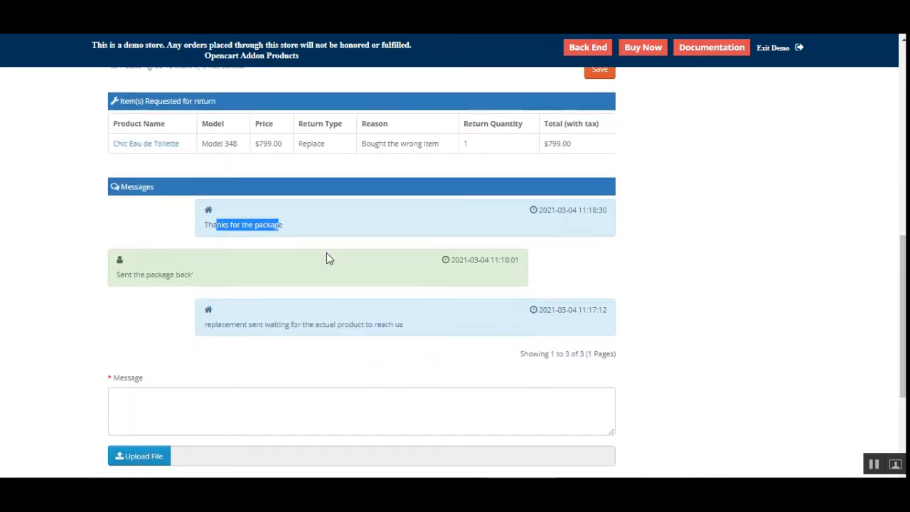
drag(136, 276, 187, 277)
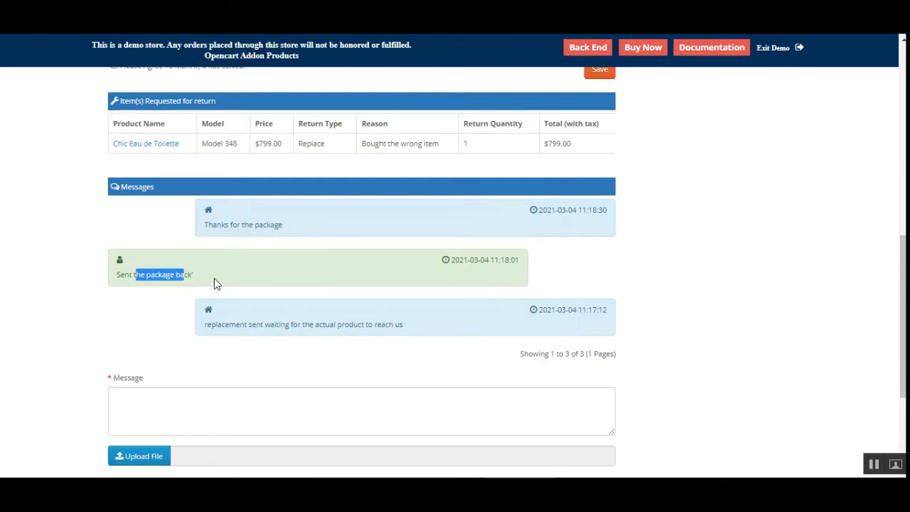
scroll(214, 283, up, 6)
scroll(242, 280, down, 4)
scroll(214, 277, up, 2)
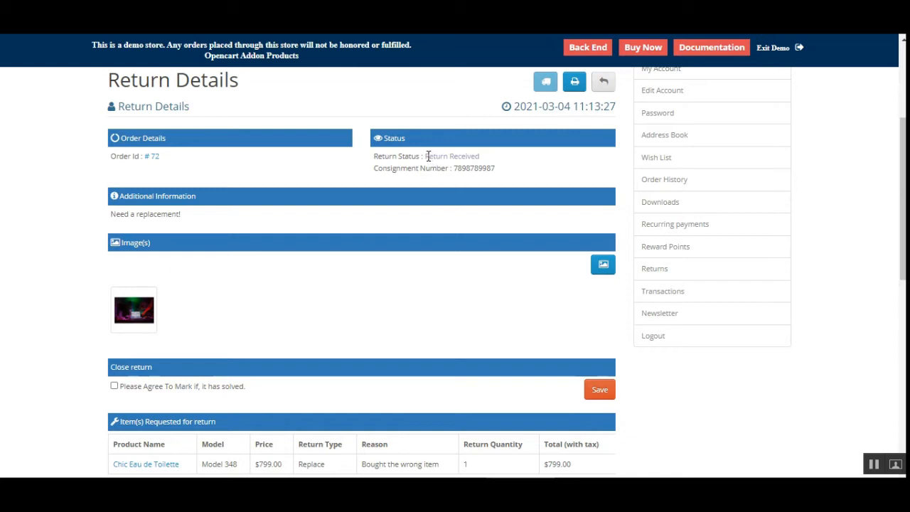
Review the storefront return status and the option to close the return as solved.
drag(386, 156, 487, 163)
click(488, 163)
scroll(351, 358, down, 1)
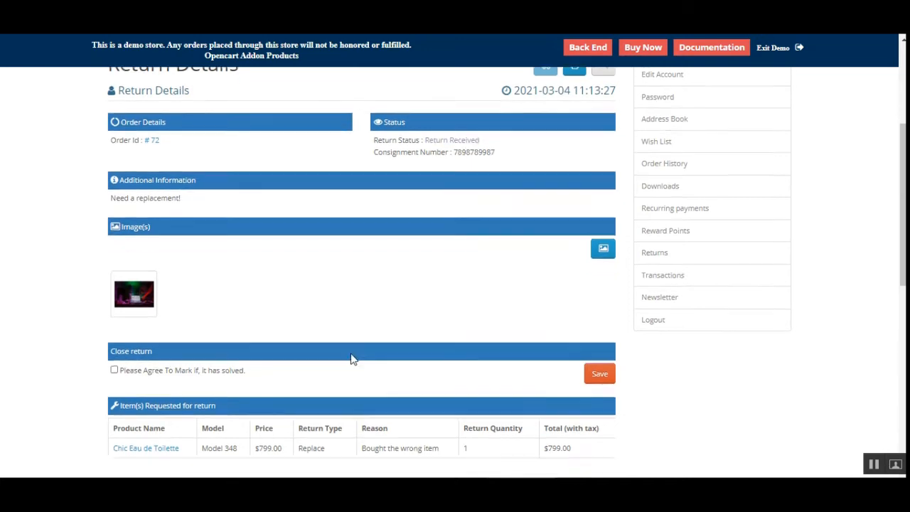
scroll(258, 363, up, 3)
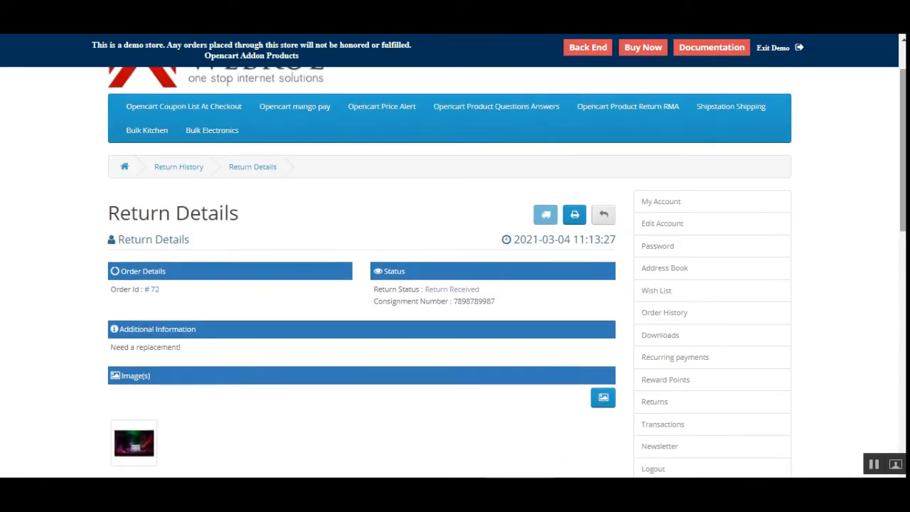
drag(903, 188, 902, 268)
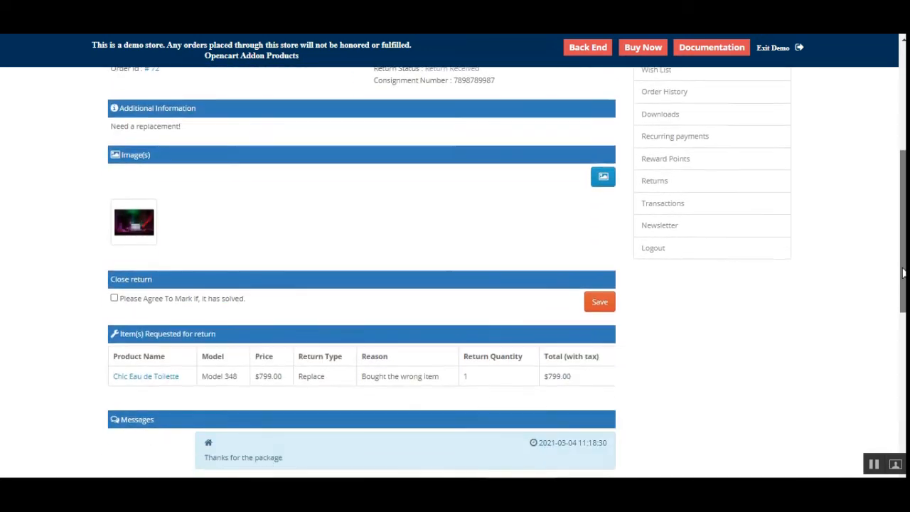
click(114, 299)
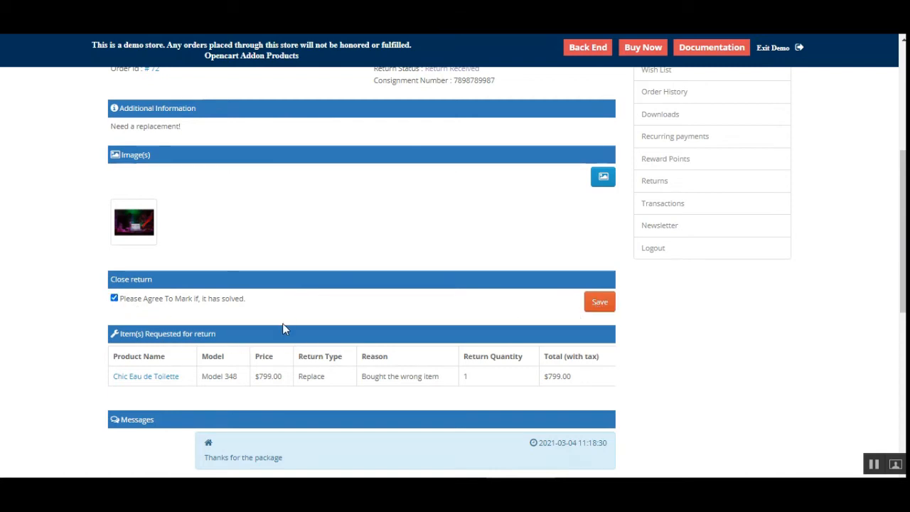
click(113, 299)
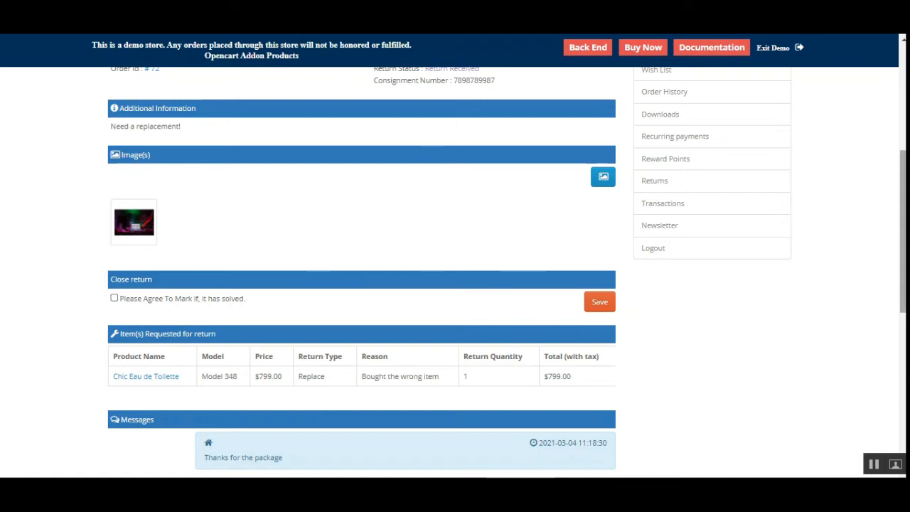
In the admin Conversation tab, set the status to Return Solved with message 'Return Solved' and save.
scroll(314, 273, up, 3)
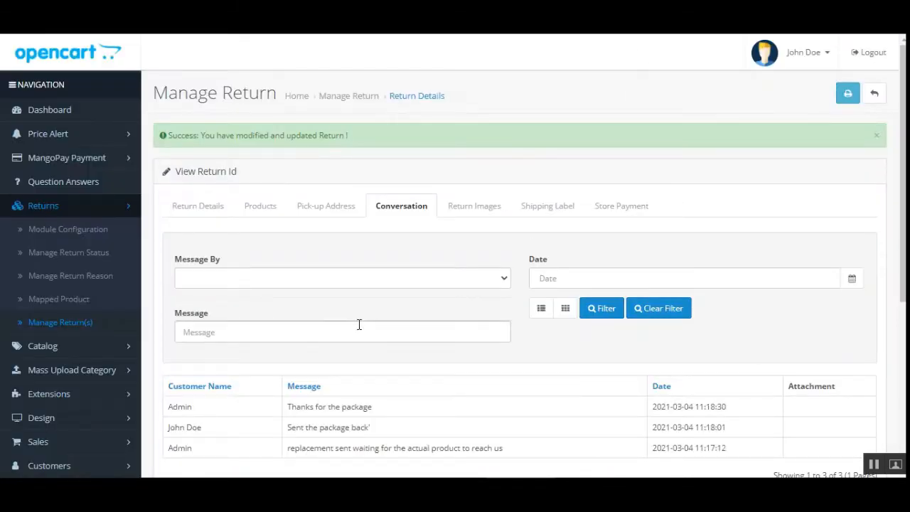
scroll(519, 284, down, 2)
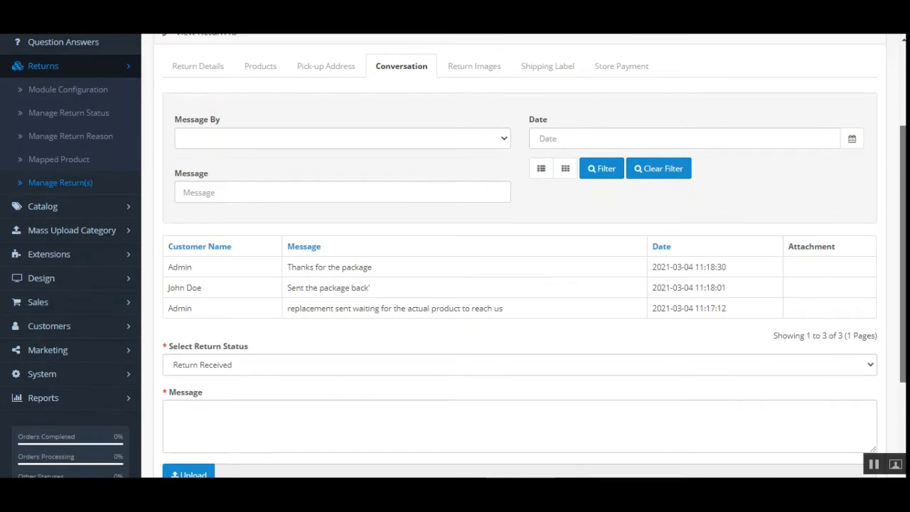
scroll(240, 331, down, 1)
click(234, 295)
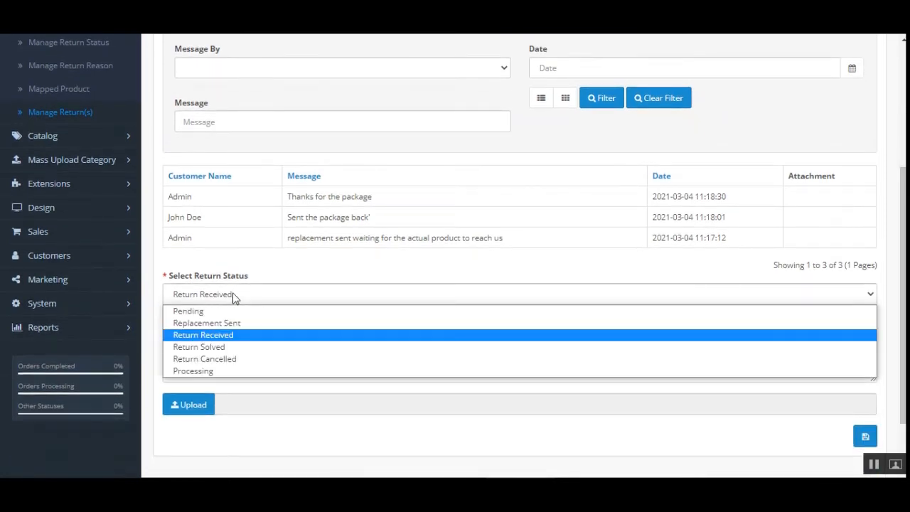
click(231, 348)
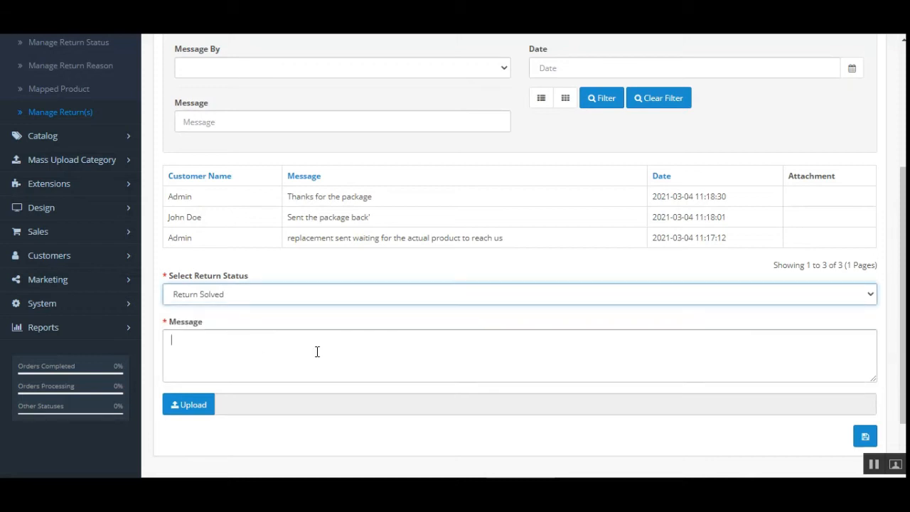
text(Ret)
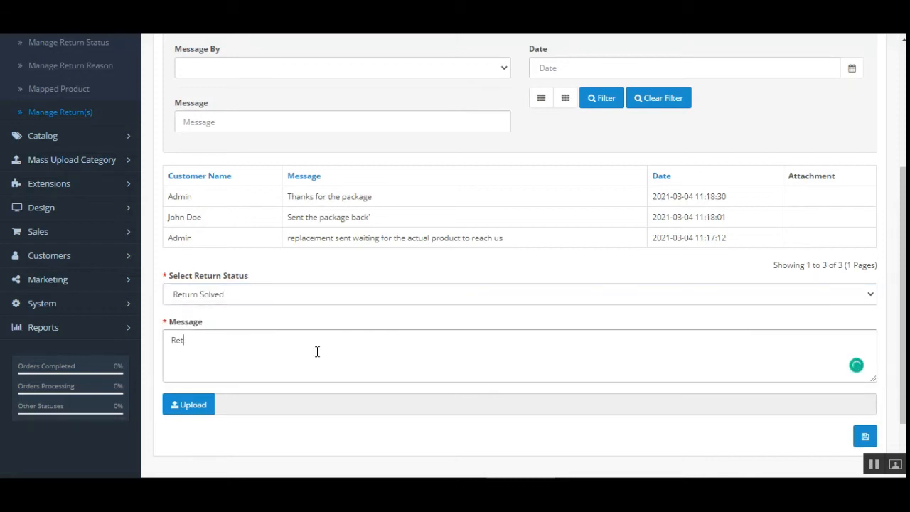
text(urn Solved)
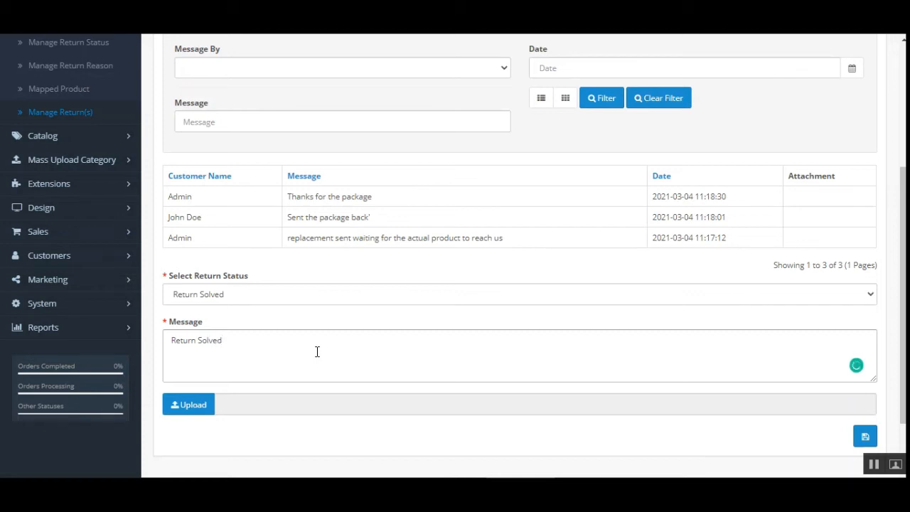
click(864, 436)
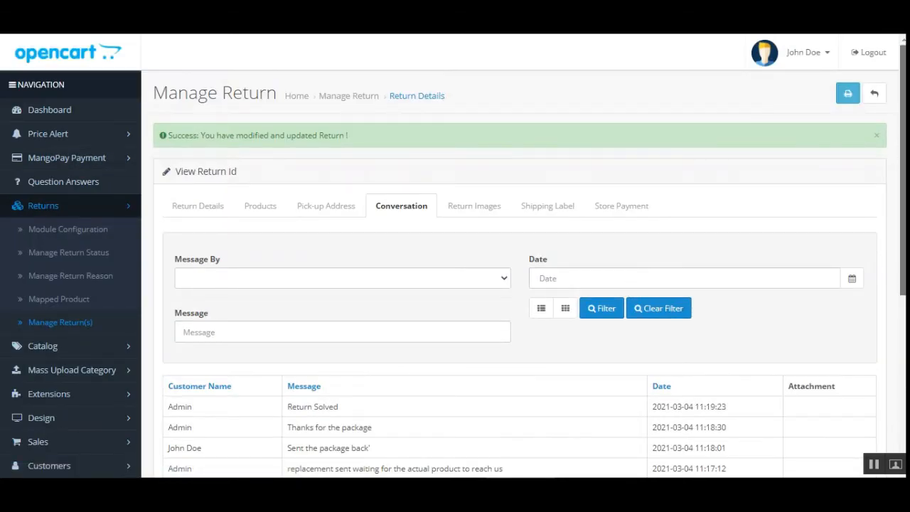
Review the updated admin conversation thread for the return.
scroll(624, 284, down, 2)
scroll(518, 284, down, 2)
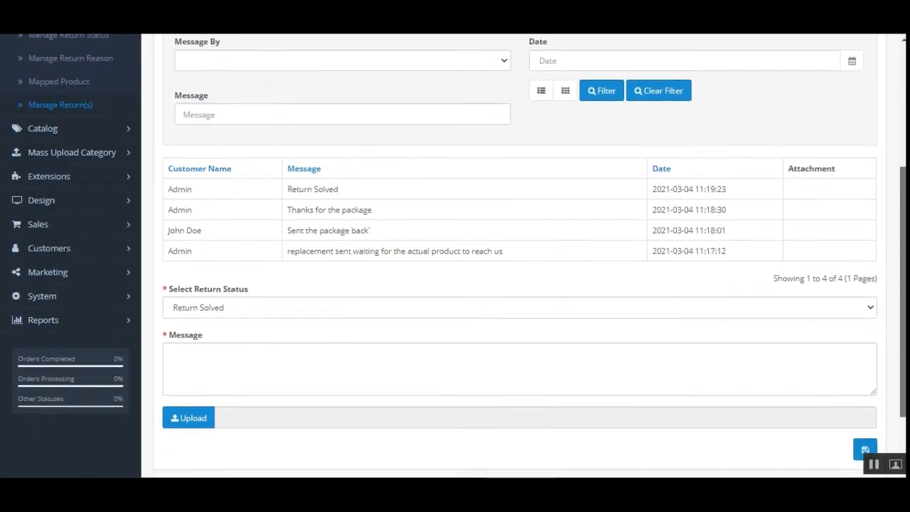
scroll(534, 291, up, 1)
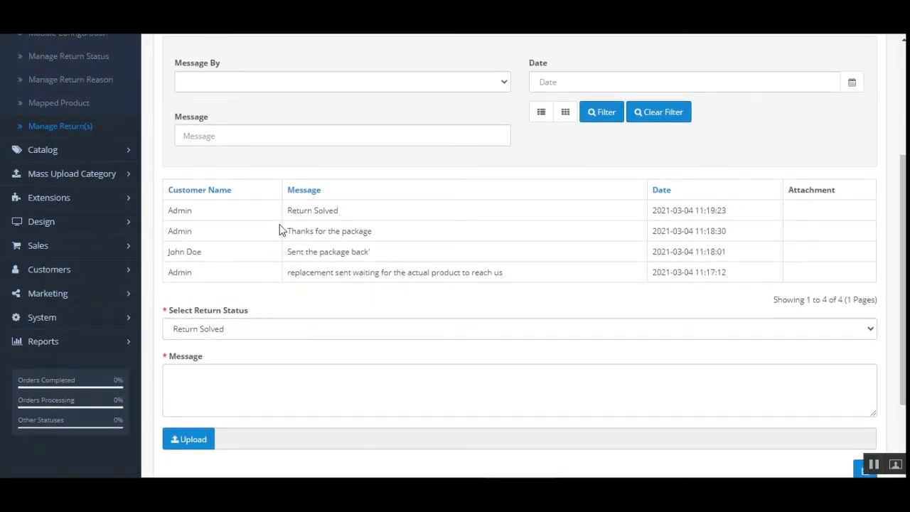
drag(296, 210, 404, 225)
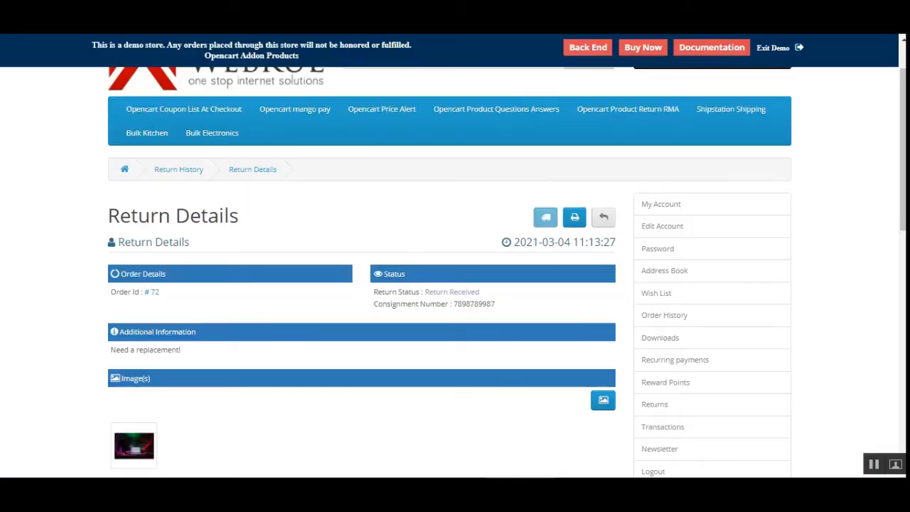
Reload the storefront Return Details page and check the solved status and the full message history.
key(F5)
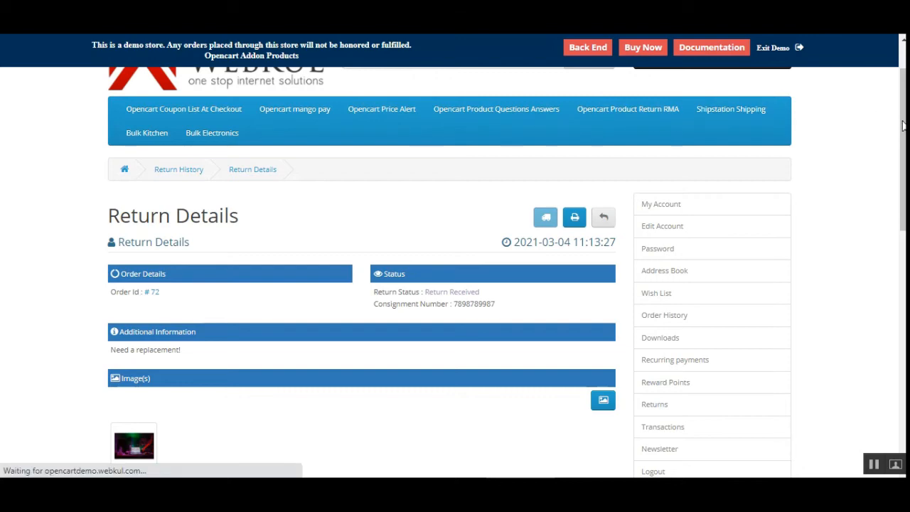
scroll(455, 284, down, 1)
scroll(538, 253, down, 6)
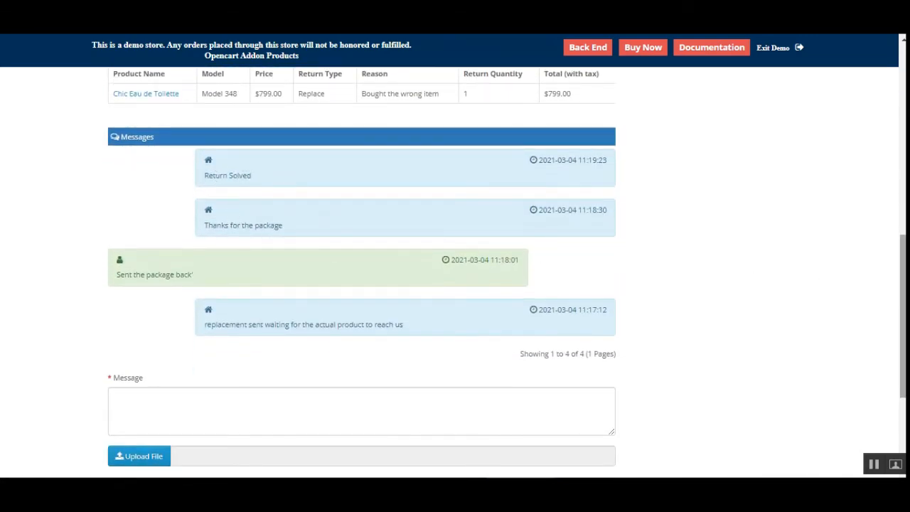
scroll(812, 259, up, 6)
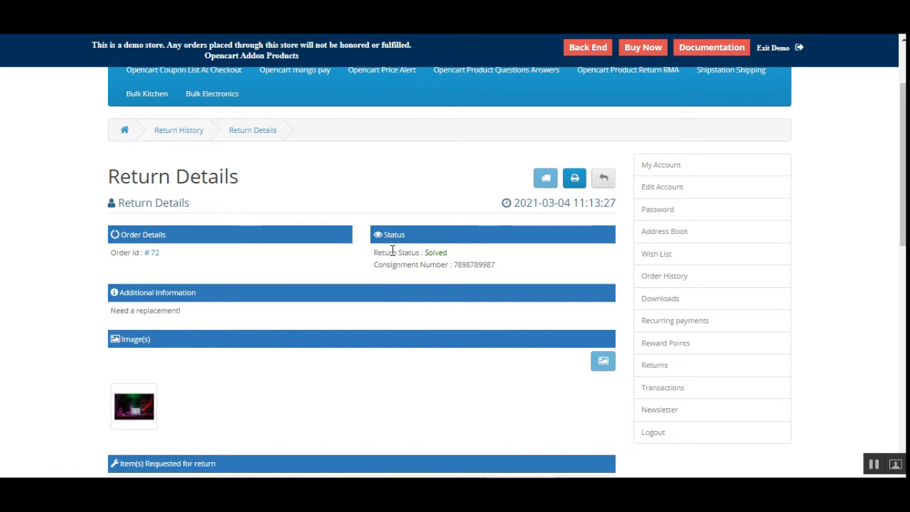
drag(391, 250, 457, 259)
click(516, 308)
scroll(516, 309, down, 4)
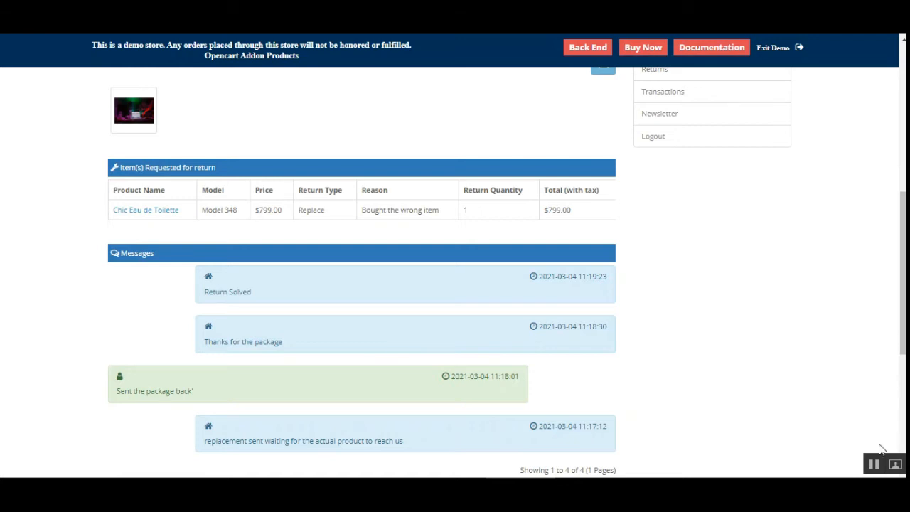
scroll(361, 284, up, 4)
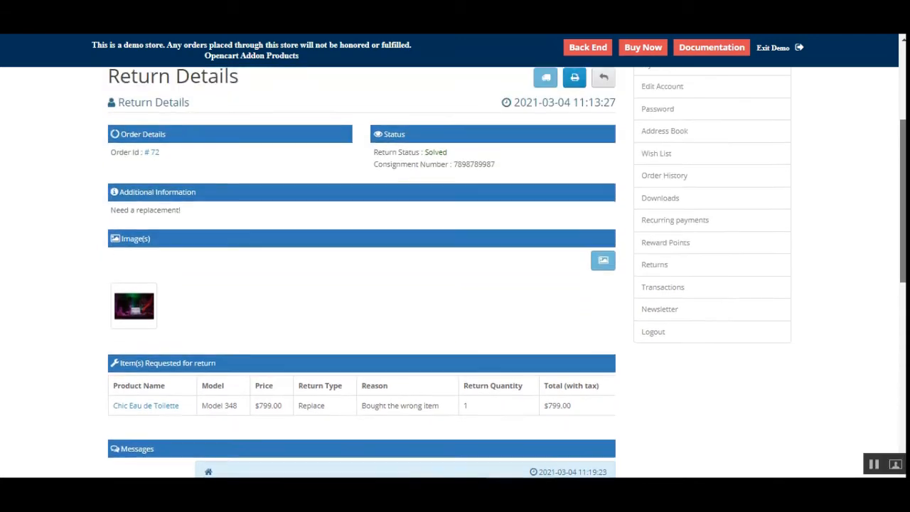
scroll(455, 272, down, 8)
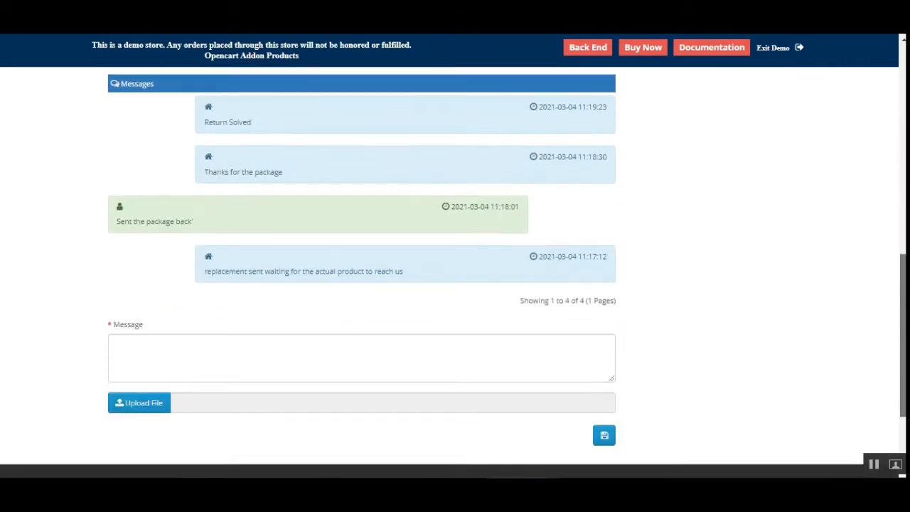
scroll(455, 272, up, 4)
scroll(455, 272, up, 5)
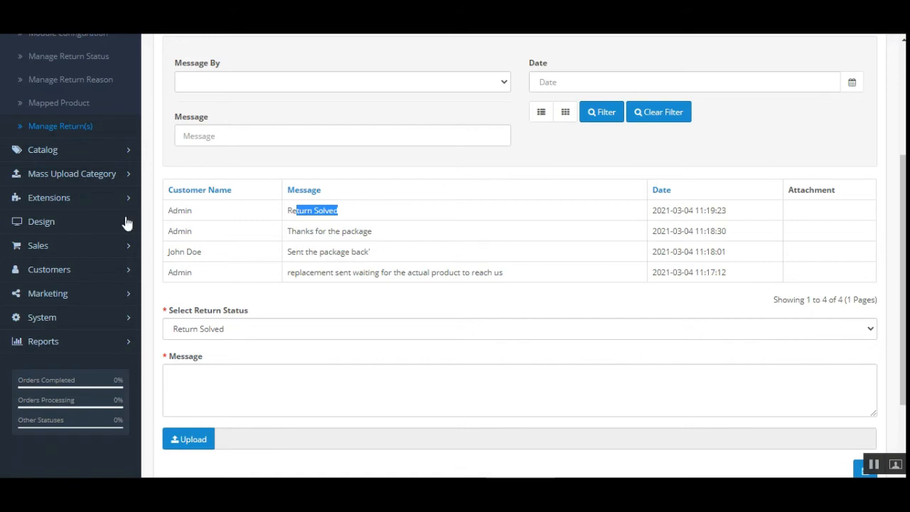
Open the Return System module configuration, keep Return Status Enabled, set Add Return Time to 8 and save.
scroll(106, 225, up, 3)
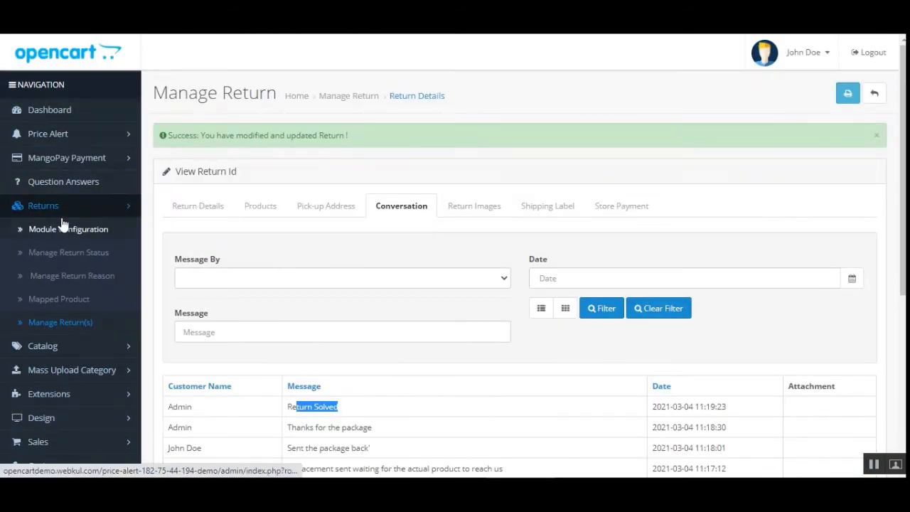
click(75, 206)
click(94, 209)
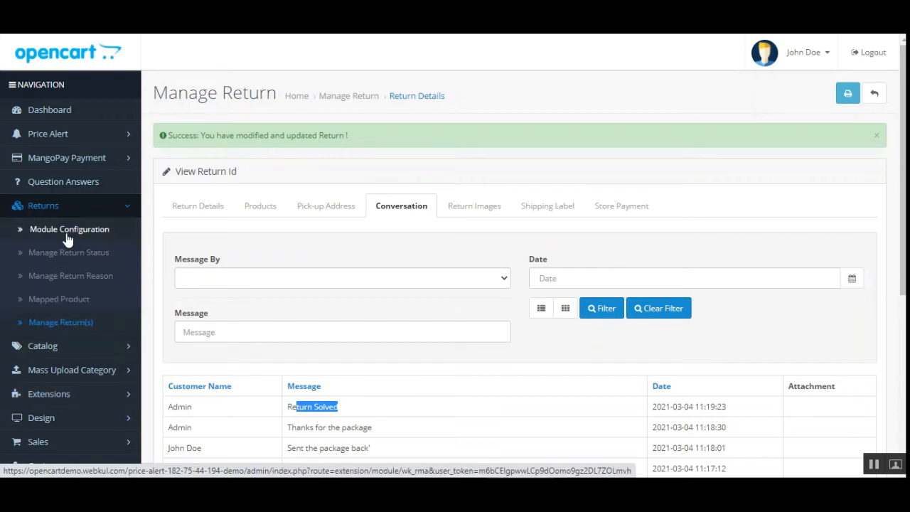
click(45, 236)
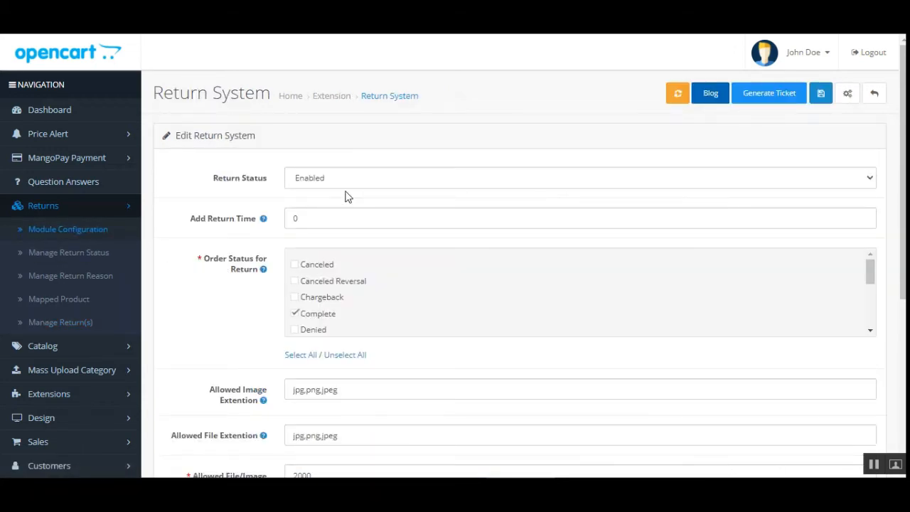
click(384, 183)
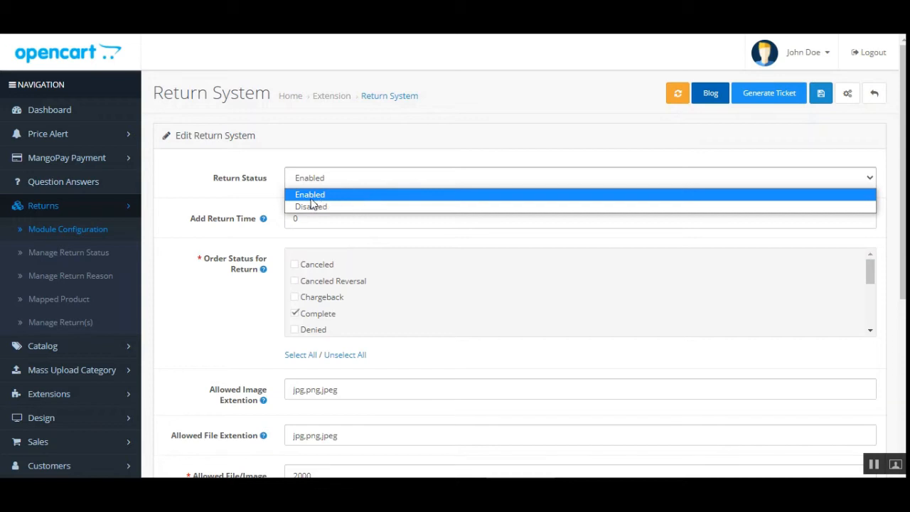
click(467, 150)
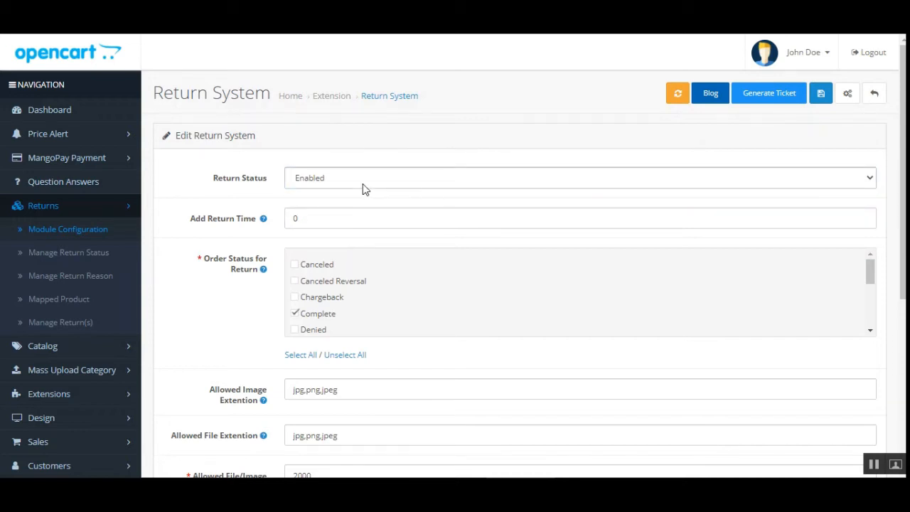
click(319, 217)
click(822, 97)
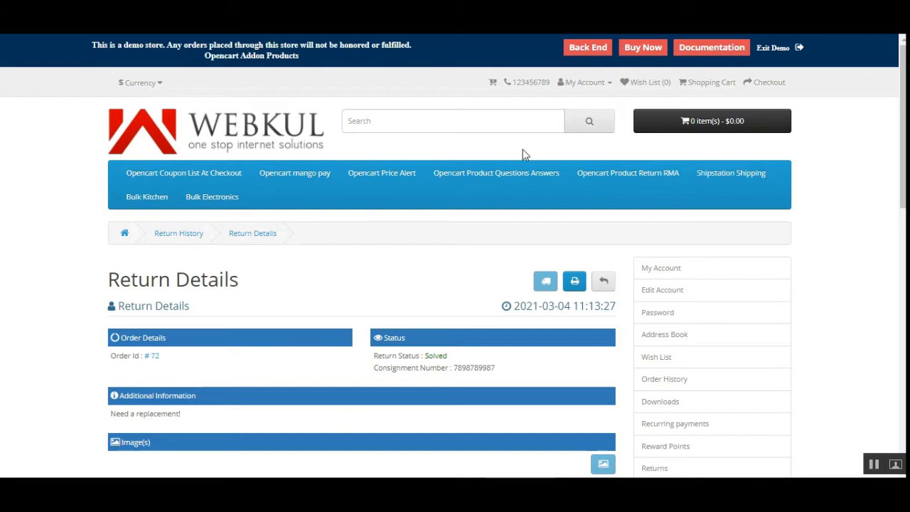
Open the Chic Eau de Toilette product in the Product Return RMA category and view its Returns tab validity and reasons.
click(635, 181)
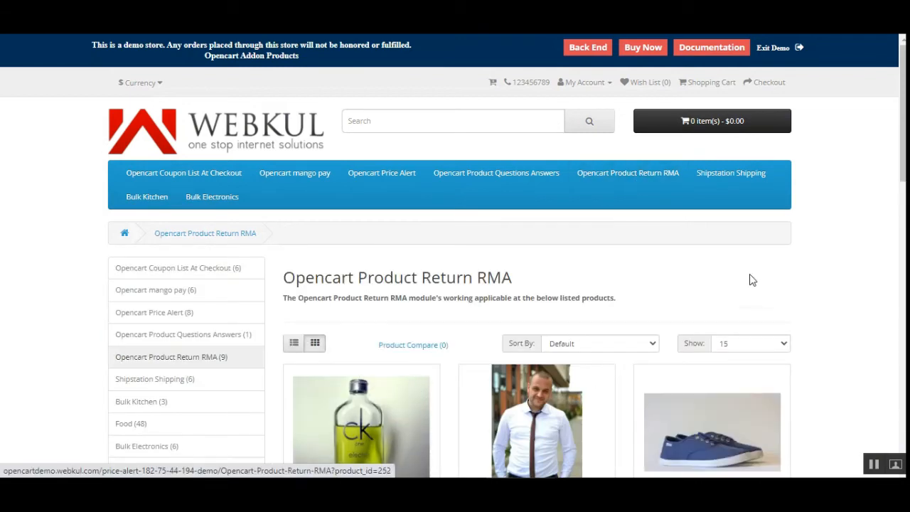
click(361, 420)
scroll(420, 355, down, 2)
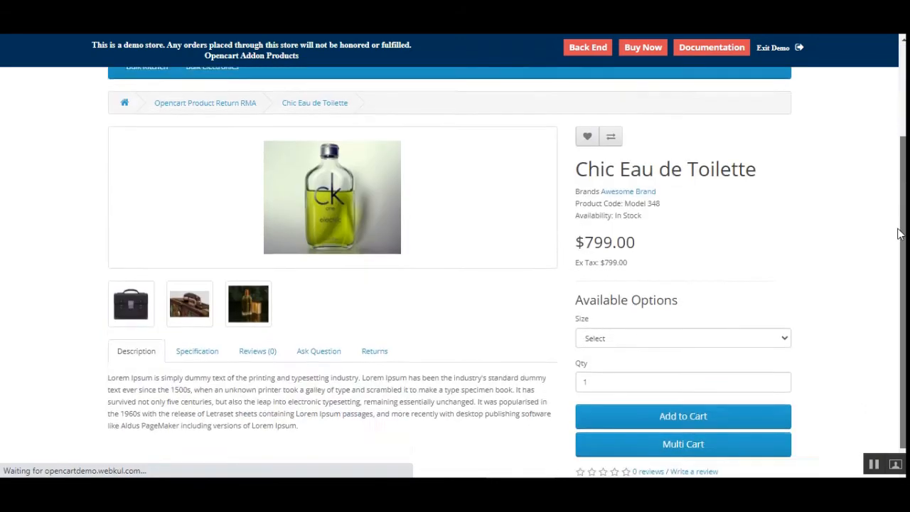
click(373, 333)
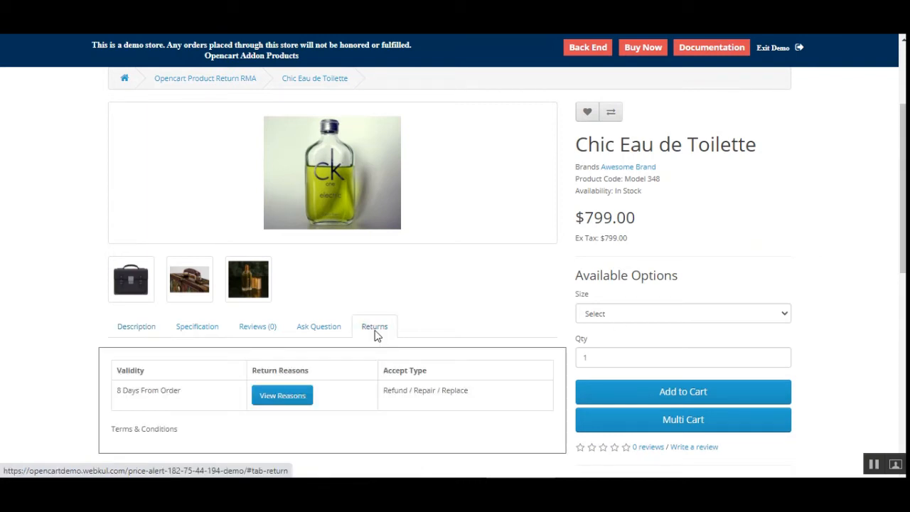
drag(117, 390, 199, 411)
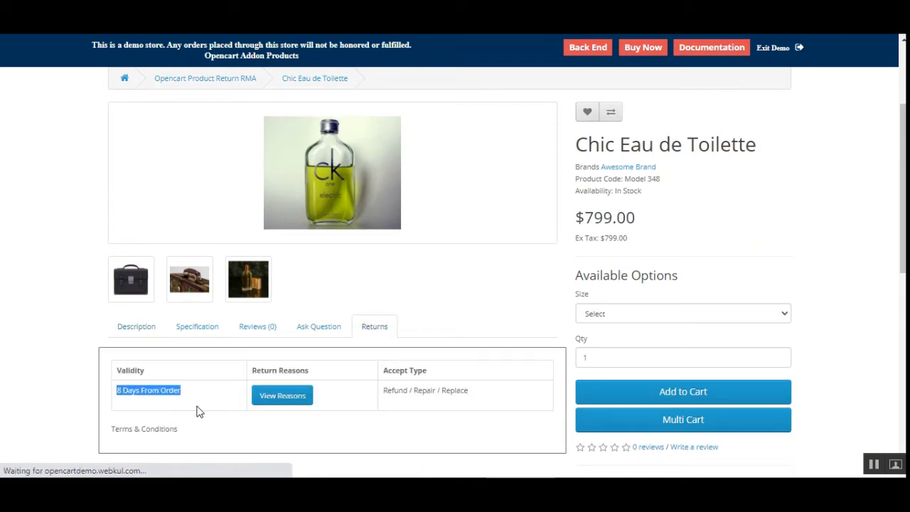
click(199, 411)
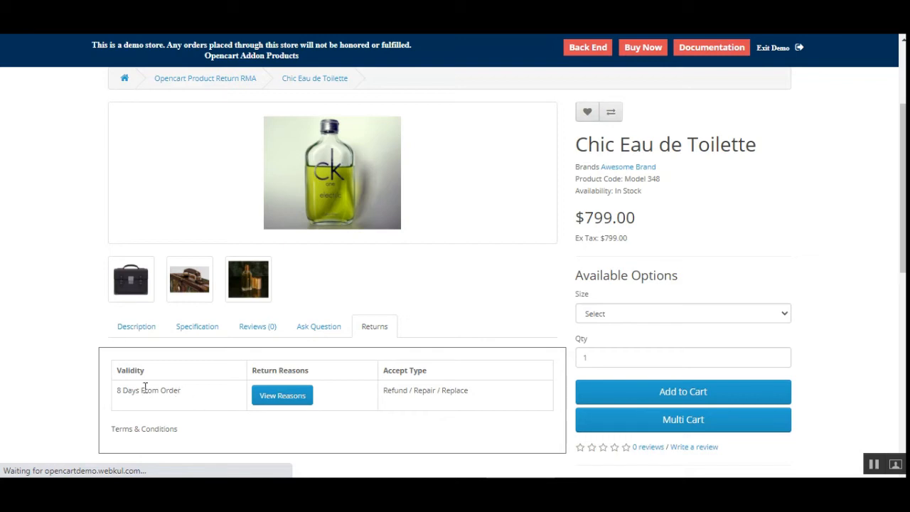
click(284, 398)
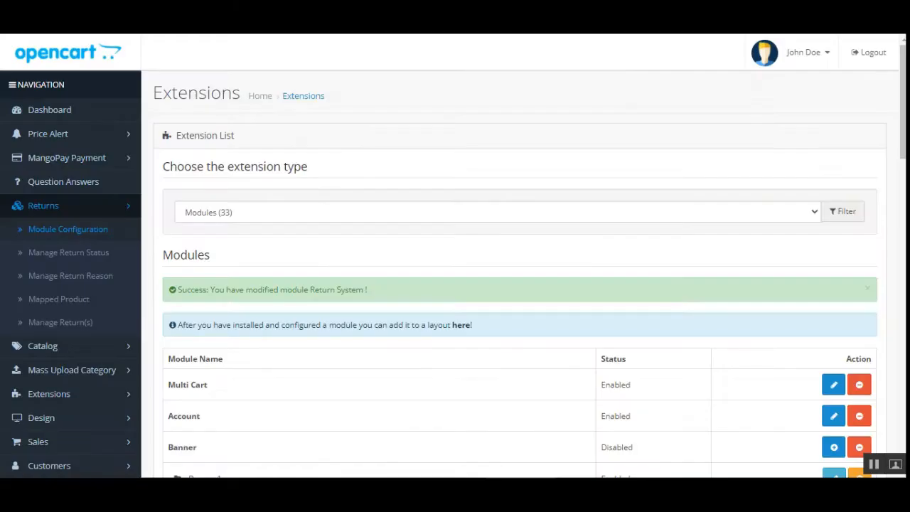
Open the Return System module configuration and review the order status, allowed extension and file size settings.
click(81, 229)
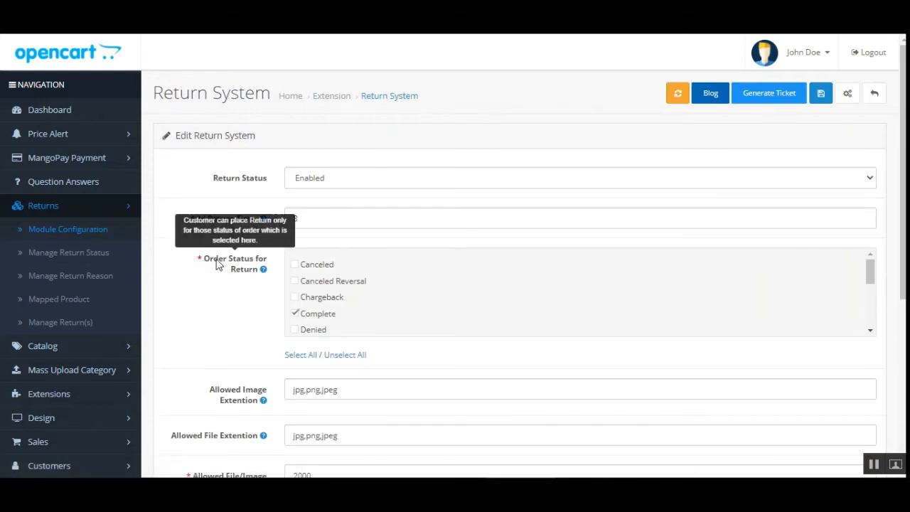
drag(213, 258, 251, 271)
click(232, 270)
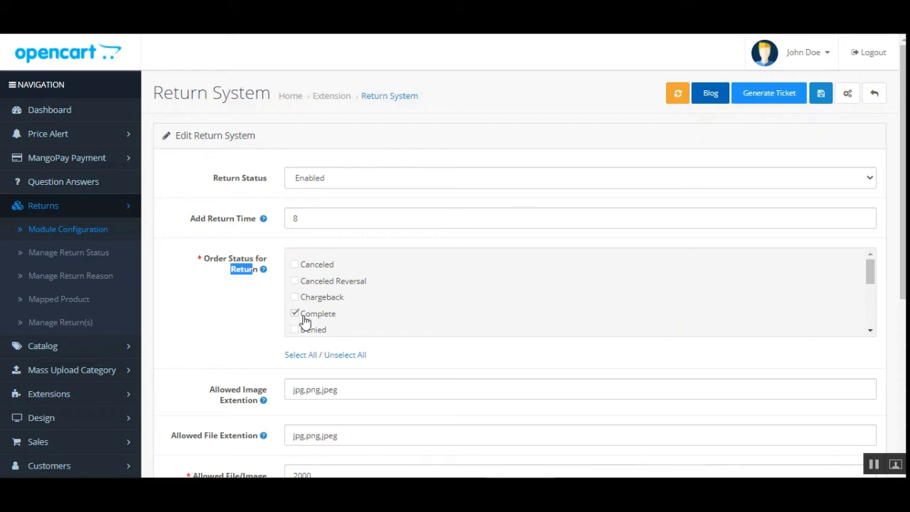
click(232, 283)
scroll(903, 213, down, 2)
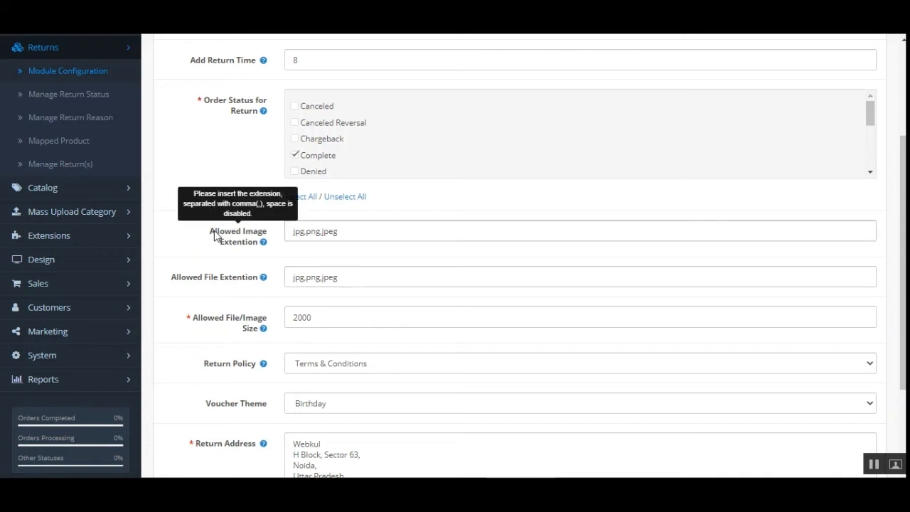
drag(215, 232, 261, 239)
mouse_move(259, 246)
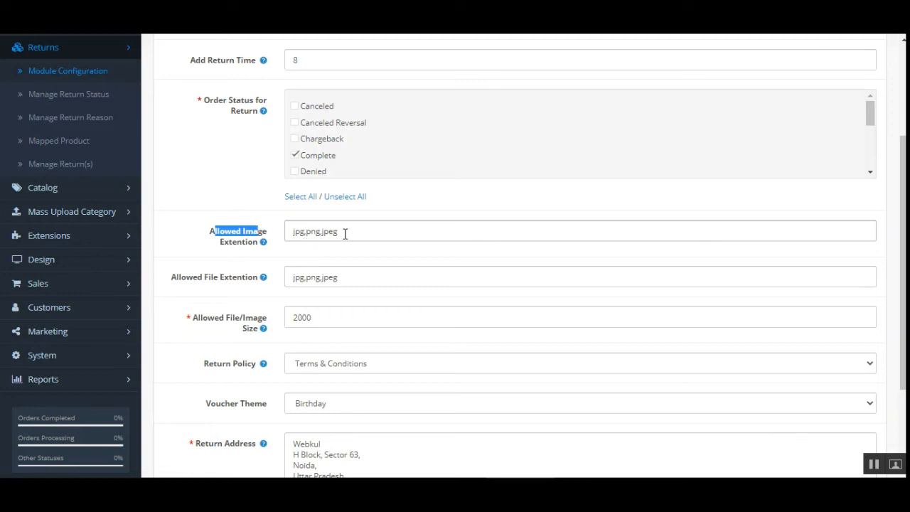
click(257, 243)
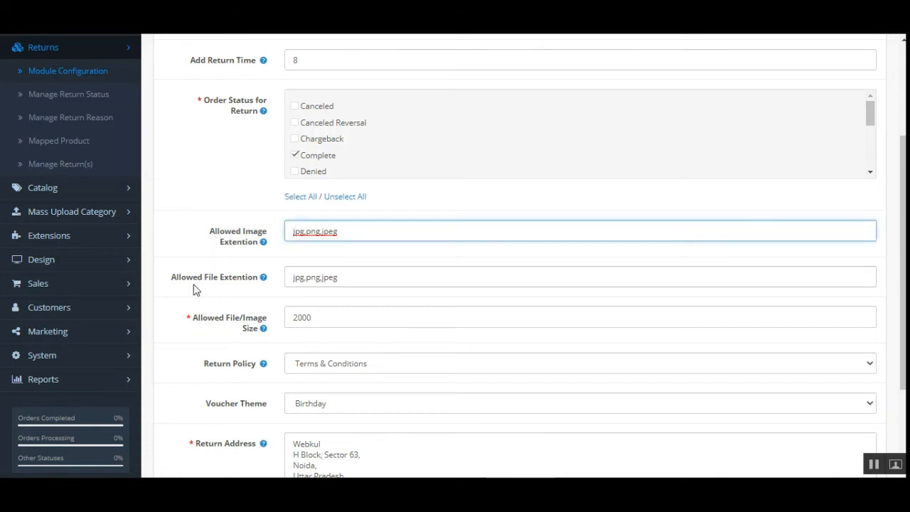
drag(173, 278, 241, 279)
click(368, 280)
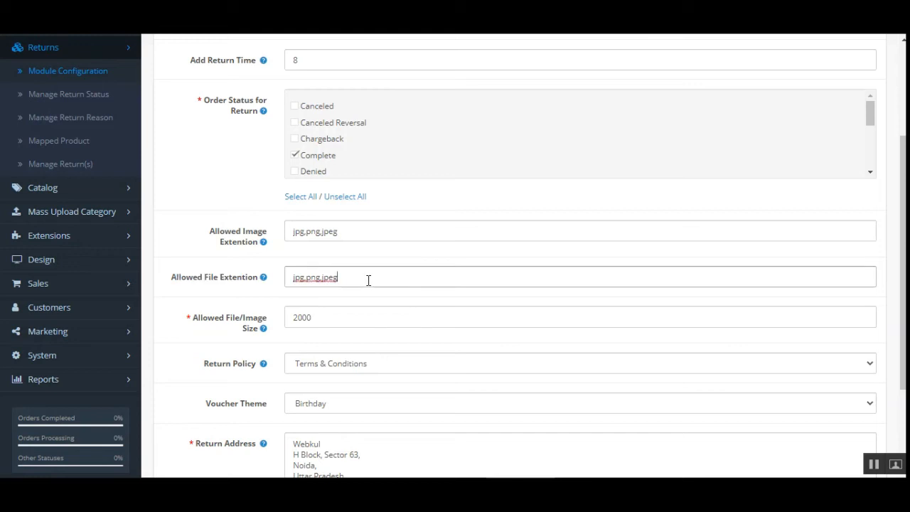
drag(197, 317, 263, 331)
Review the Return Policy options, Voucher Theme and Return Address settings of the module configuration.
scroll(846, 211, down, 3)
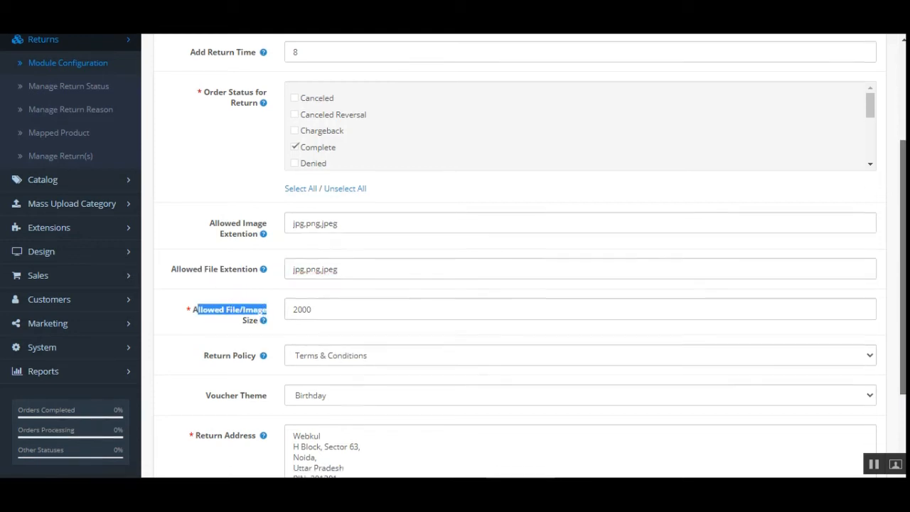
drag(209, 248, 284, 267)
click(379, 248)
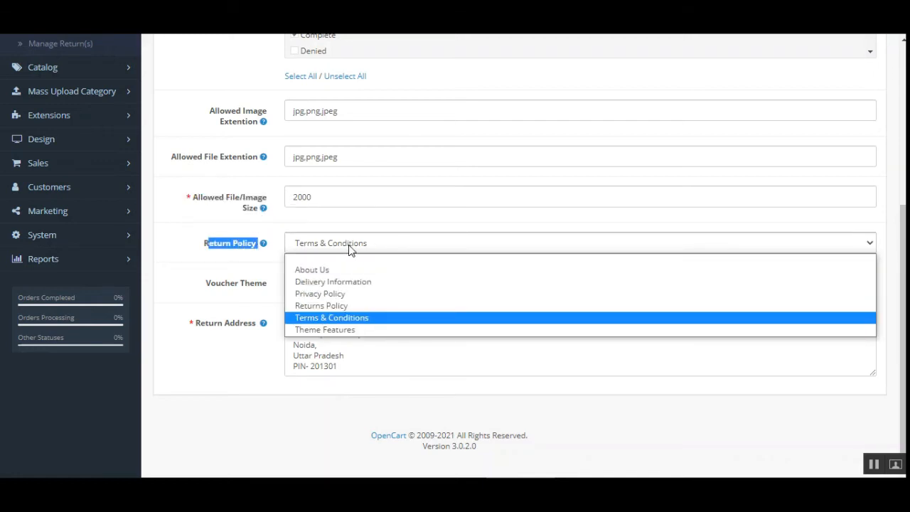
click(342, 318)
click(203, 257)
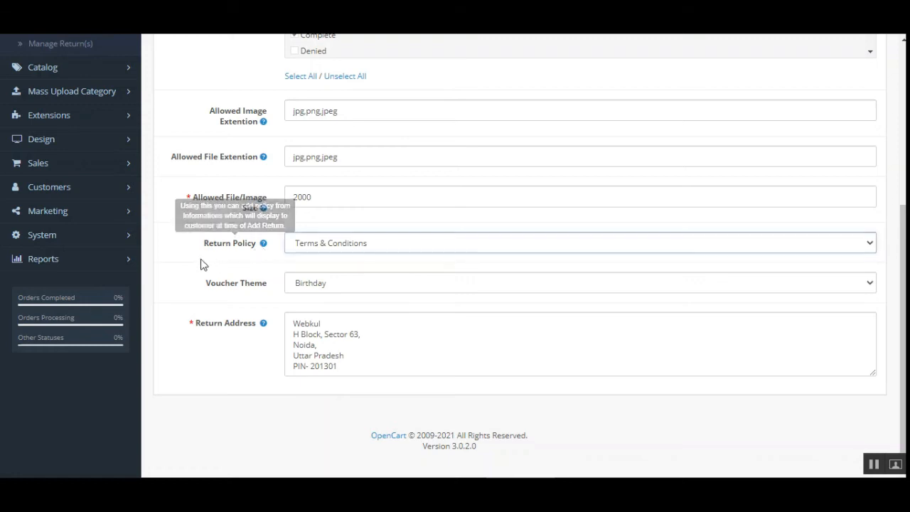
click(339, 269)
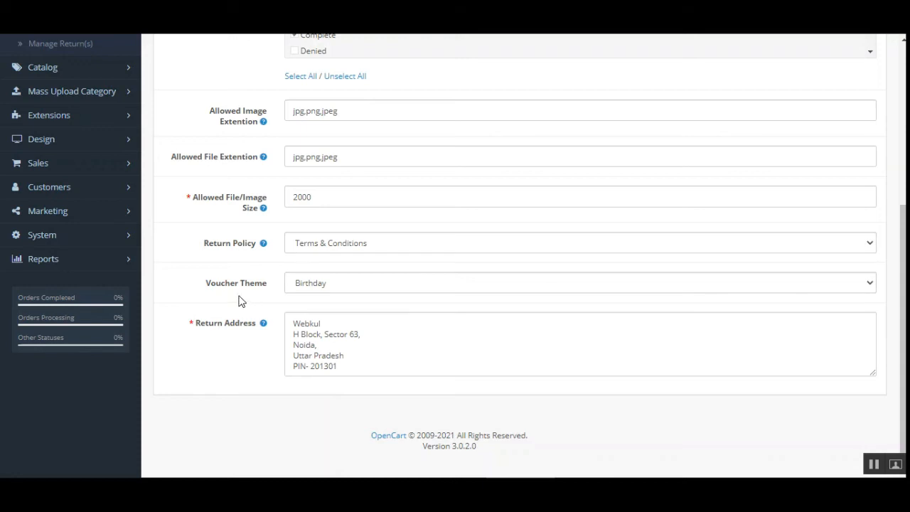
drag(216, 287, 260, 288)
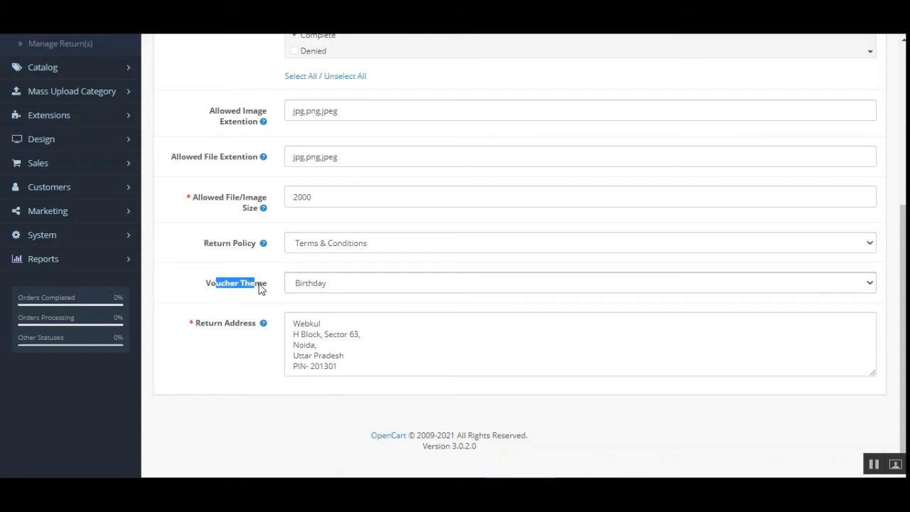
click(454, 287)
click(188, 299)
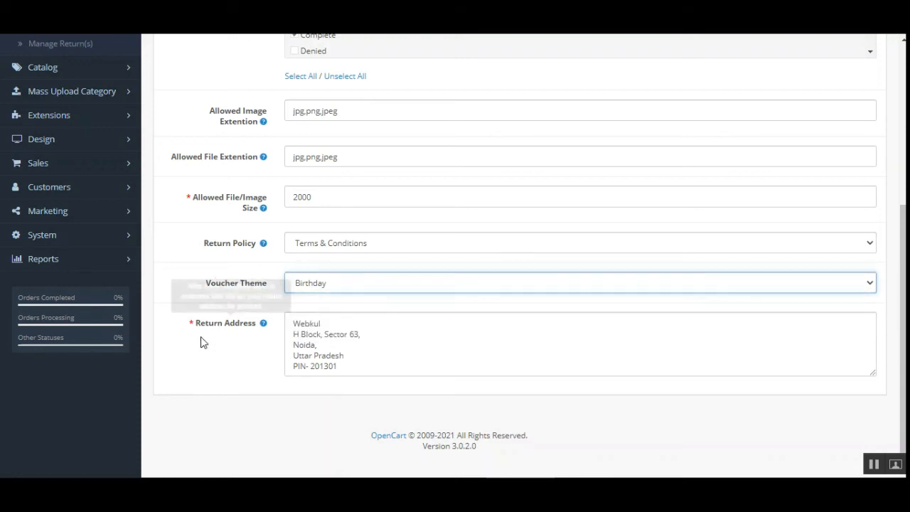
drag(197, 329, 259, 328)
click(250, 351)
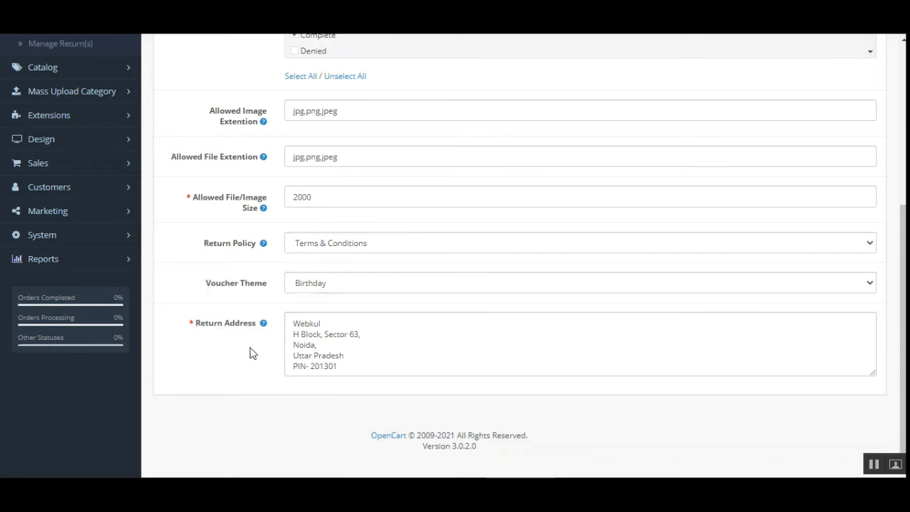
click(321, 320)
scroll(404, 375, up, 4)
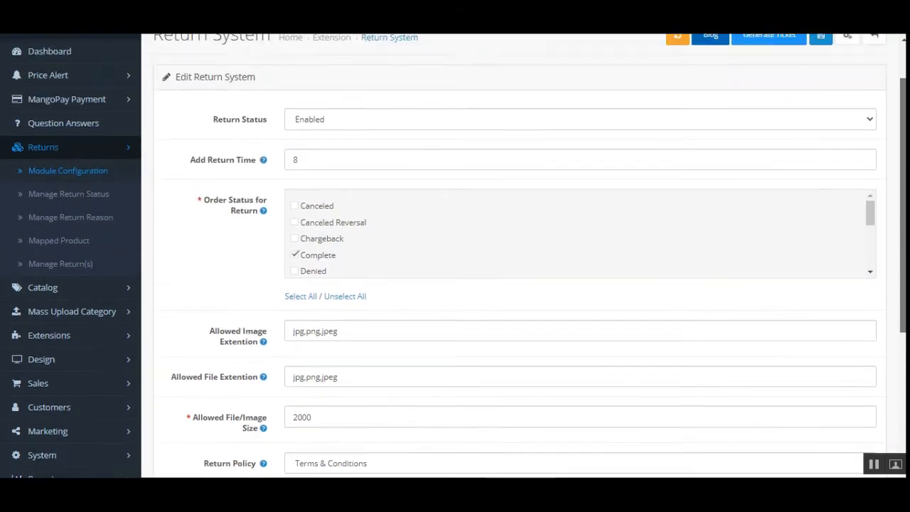
scroll(403, 376, down, 2)
scroll(182, 246, up, 3)
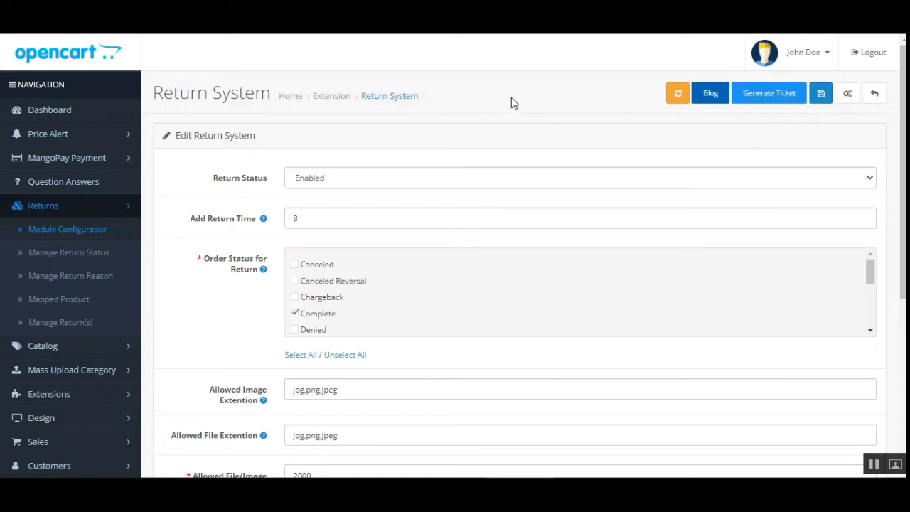
Open Manage Return Status and review the list of return statuses and their colors.
click(65, 260)
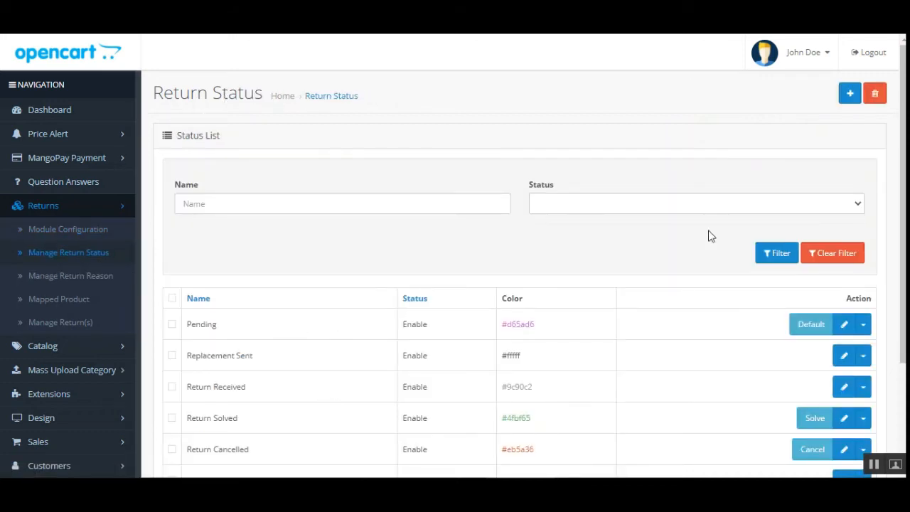
scroll(568, 214, down, 3)
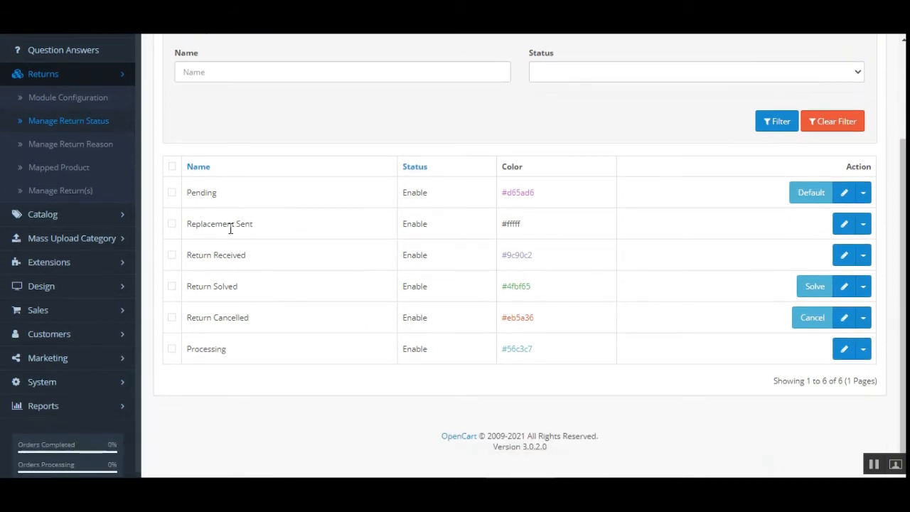
drag(196, 257, 254, 263)
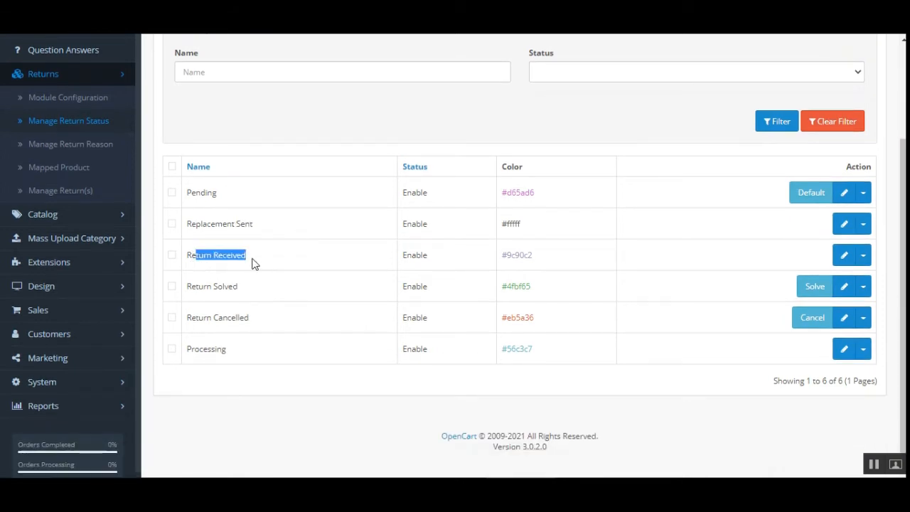
drag(197, 286, 239, 290)
drag(192, 320, 253, 323)
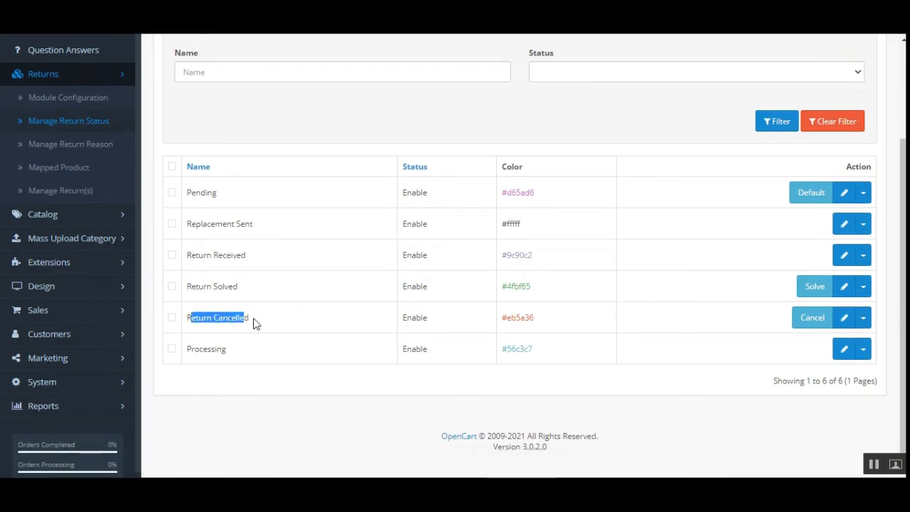
drag(192, 348, 229, 359)
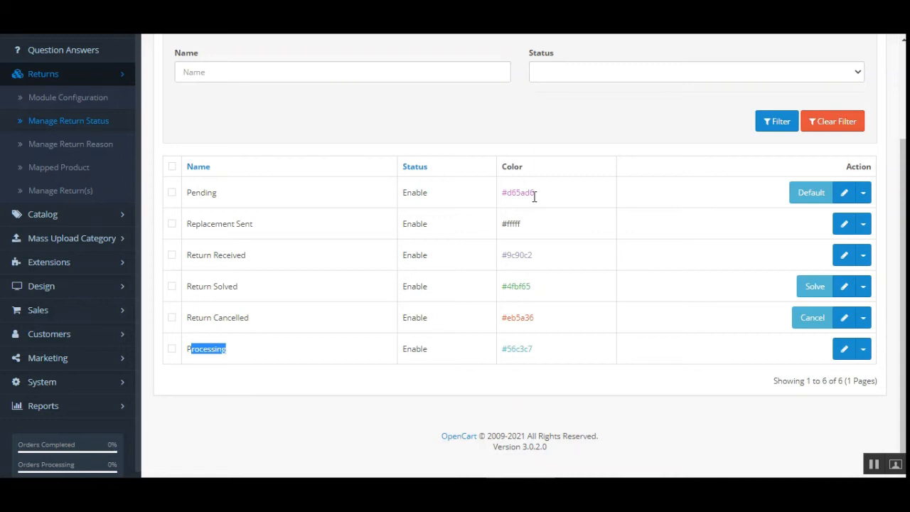
scroll(764, 152, up, 2)
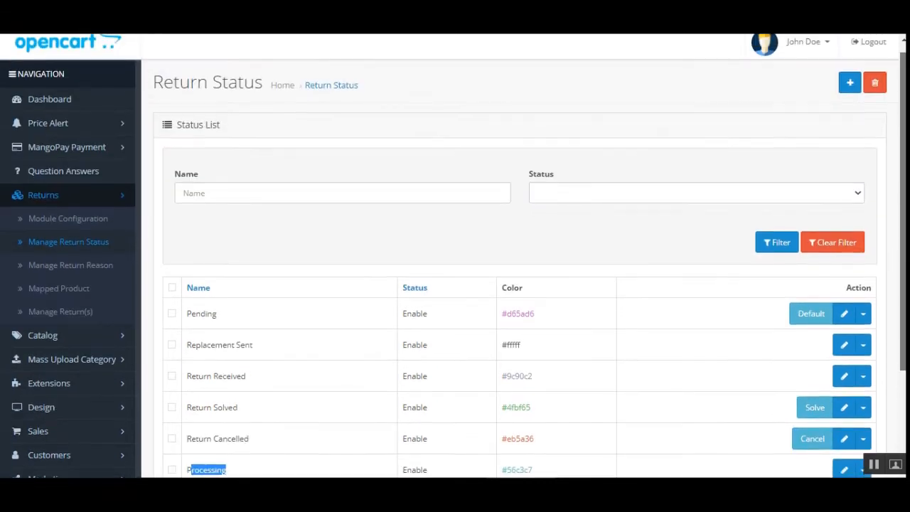
Open the Add Status form, set its Status to Enable, and go back without saving.
click(849, 93)
click(860, 93)
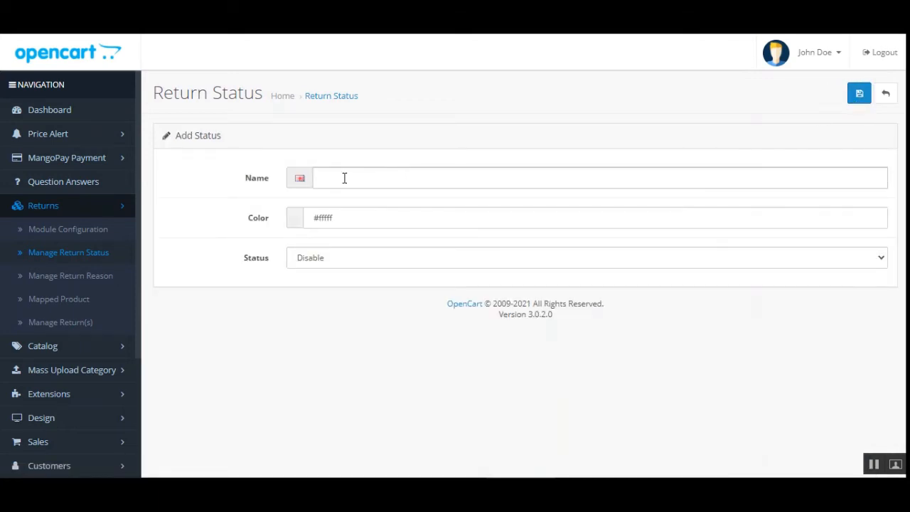
click(361, 222)
click(355, 258)
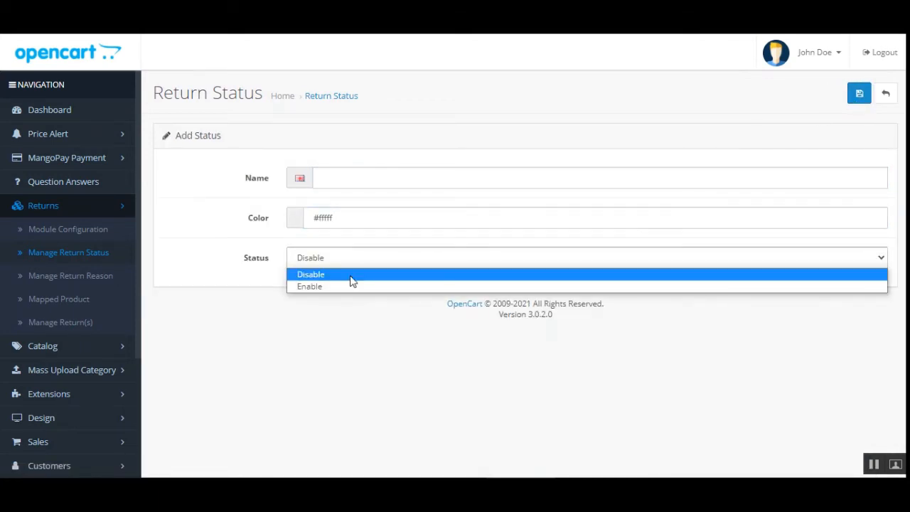
click(346, 287)
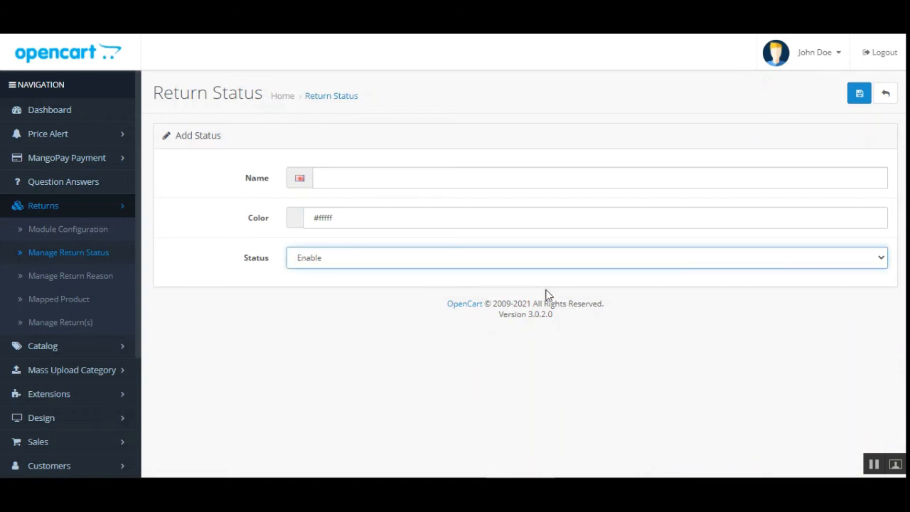
click(886, 95)
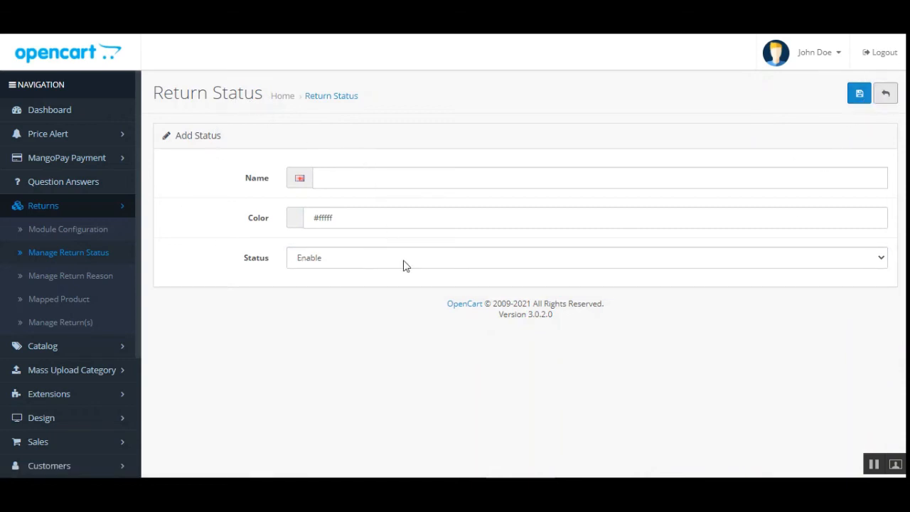
Inspect the status filter options of the return status list.
scroll(881, 288, down, 3)
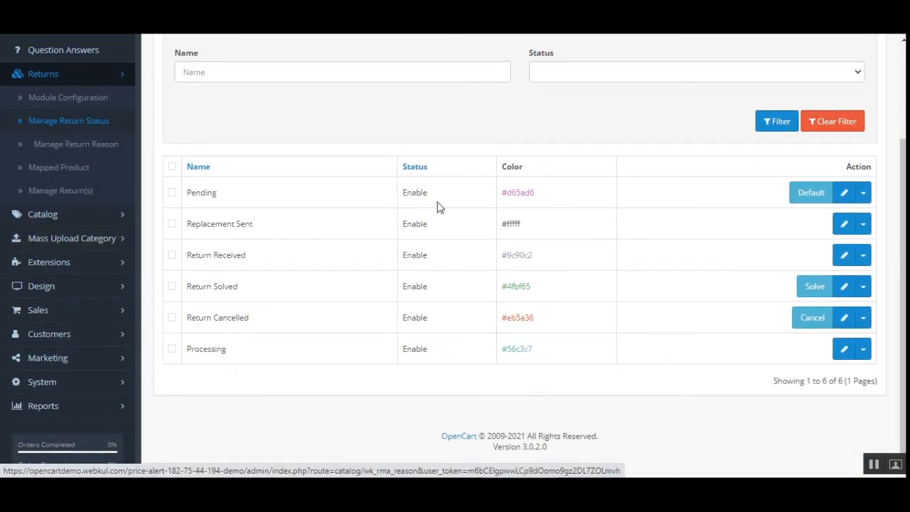
scroll(438, 205, up, 2)
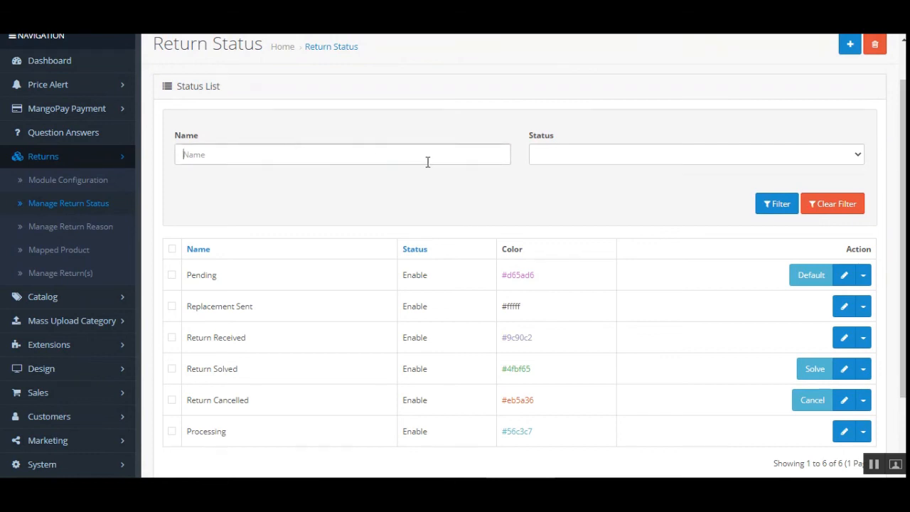
click(595, 160)
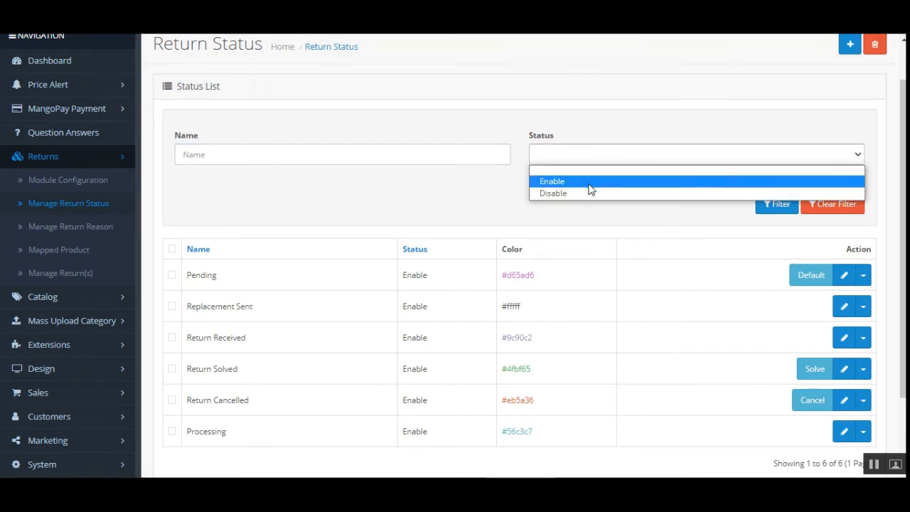
click(385, 200)
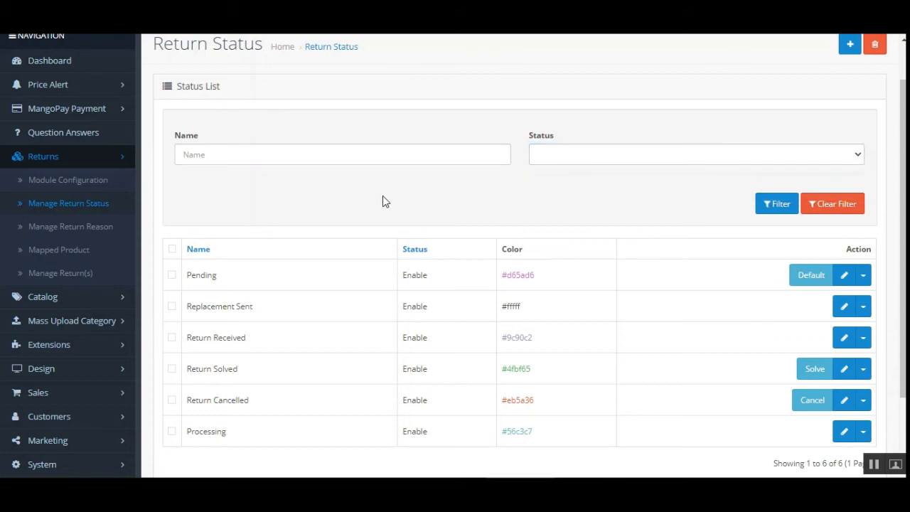
Open Manage Return Reason, review the reasons list, and open Broken Product Delivered for editing.
click(70, 228)
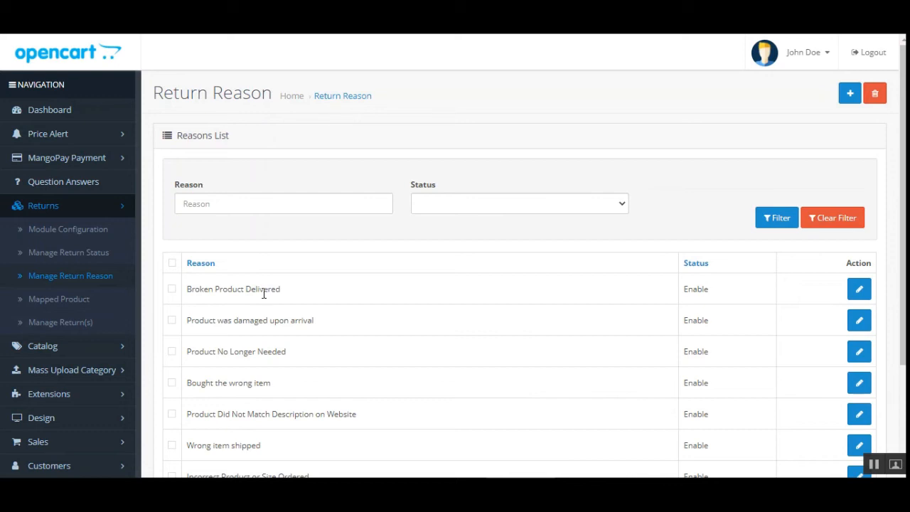
scroll(390, 226, down, 3)
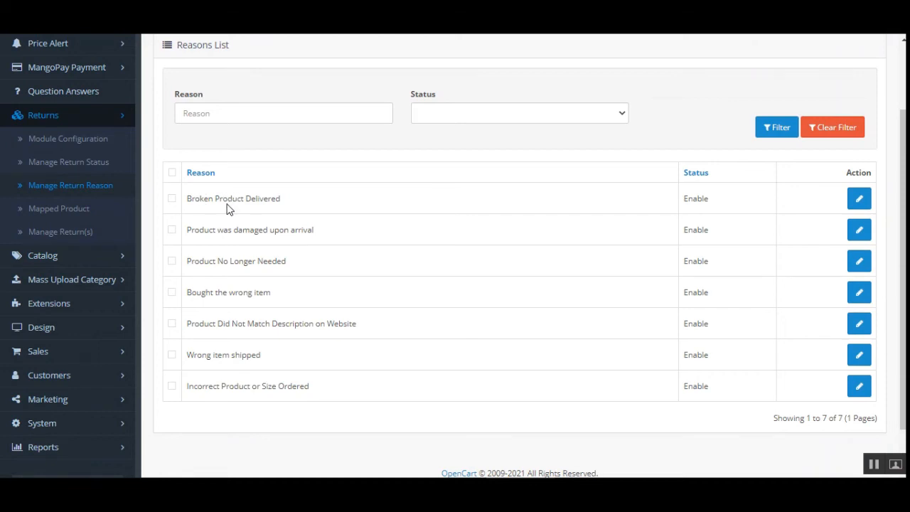
drag(201, 199, 268, 199)
drag(197, 232, 302, 234)
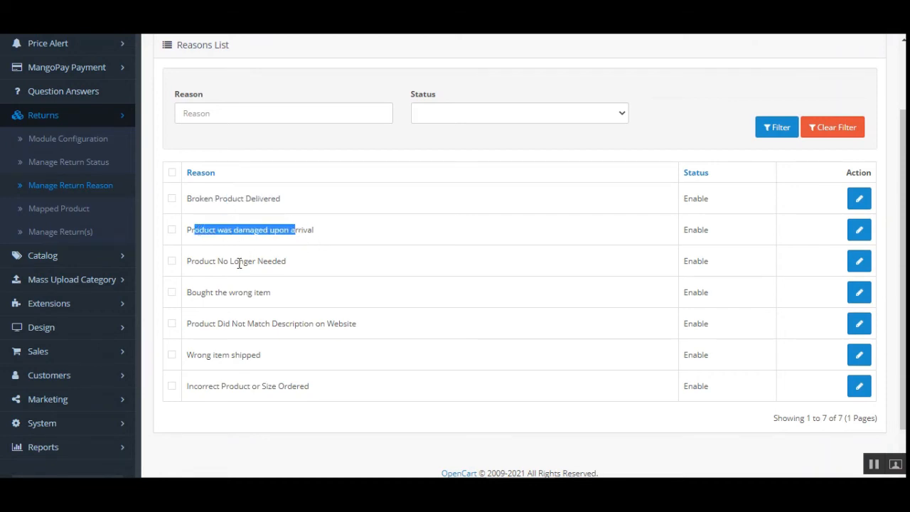
drag(199, 261, 290, 268)
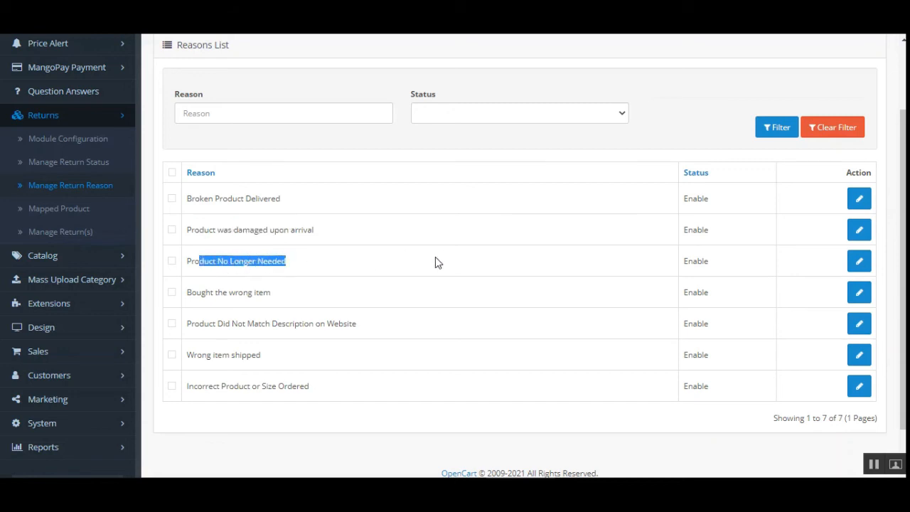
drag(204, 292, 274, 297)
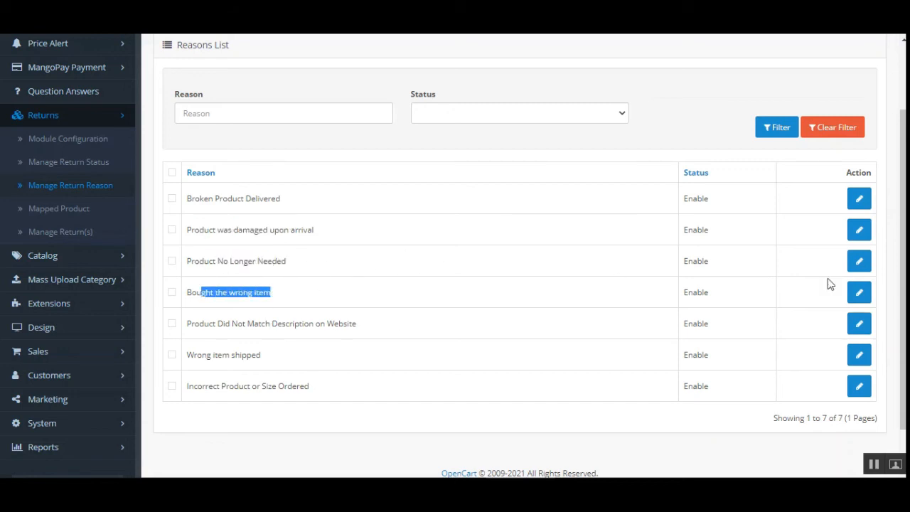
scroll(828, 284, up, 2)
scroll(853, 285, down, 3)
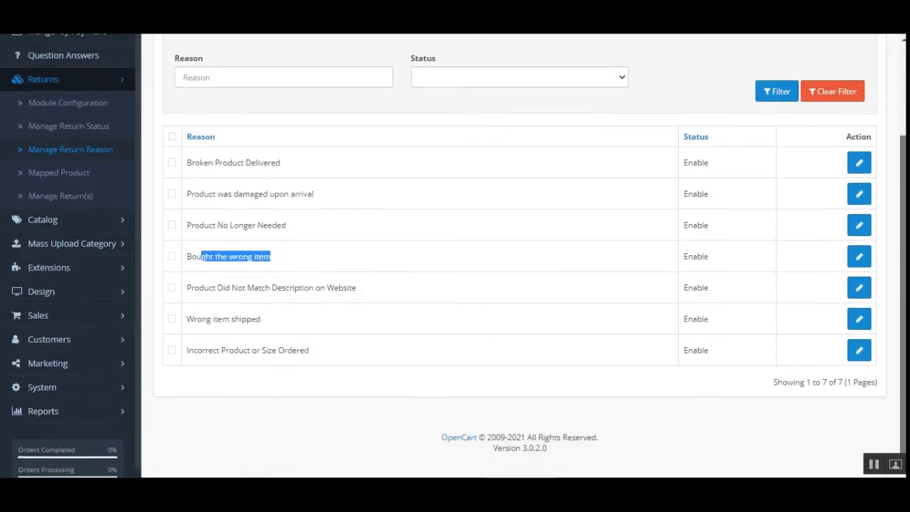
click(858, 162)
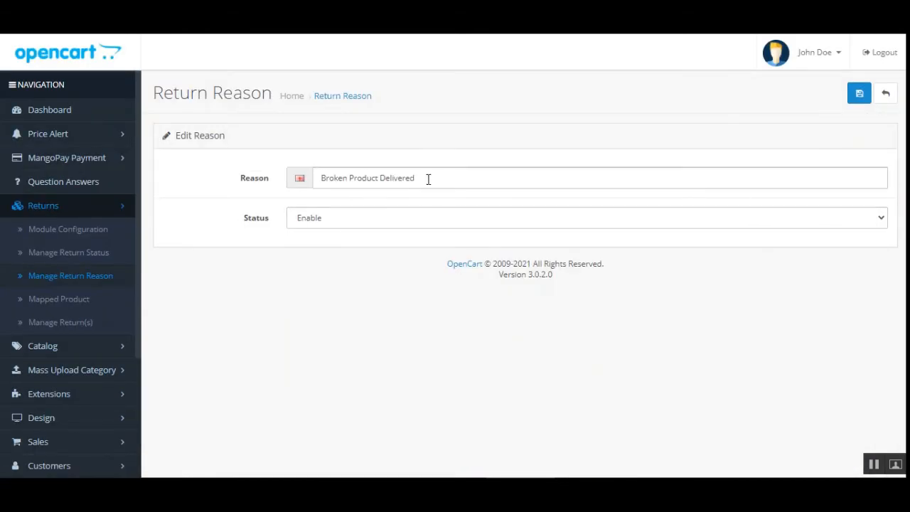
Review the Broken Product Delivered reason's name and status options, then go back without saving.
drag(427, 177, 300, 183)
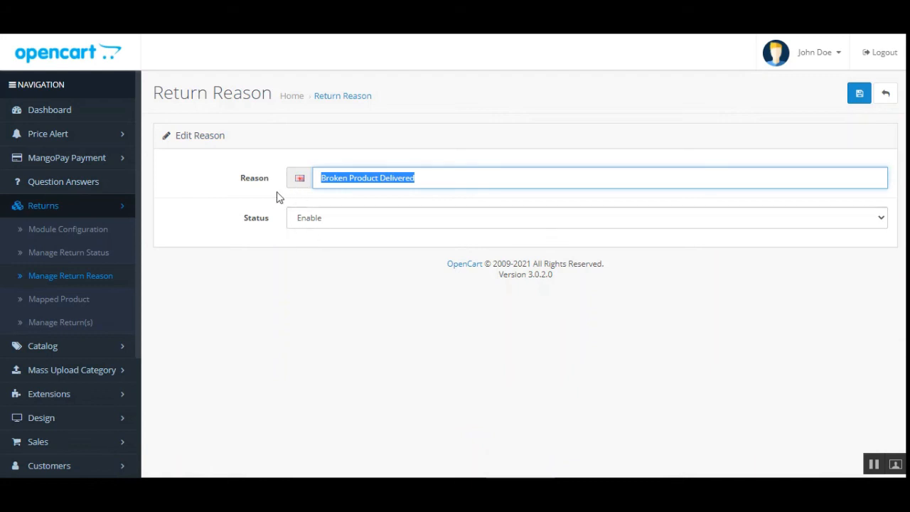
click(331, 227)
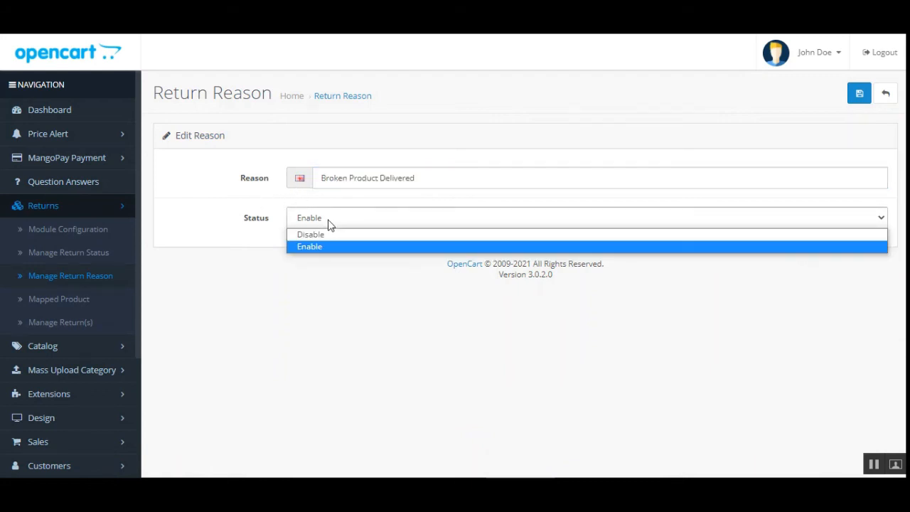
click(331, 226)
click(885, 93)
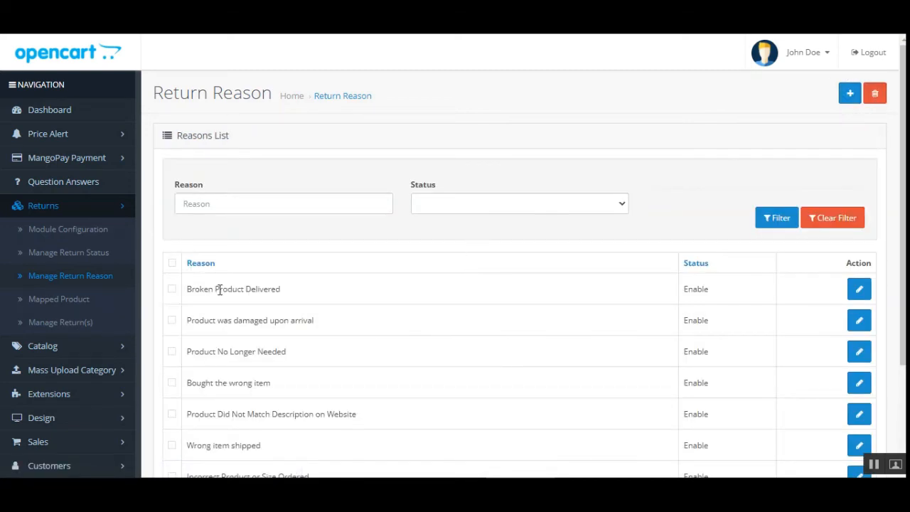
Select the first two return reasons in the list, then open the Add Reason form and go back without saving.
click(172, 289)
click(171, 320)
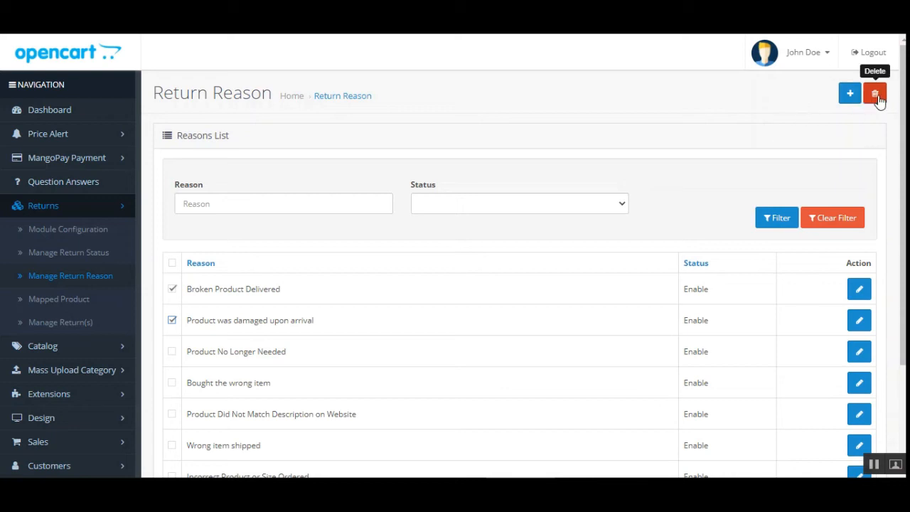
click(851, 98)
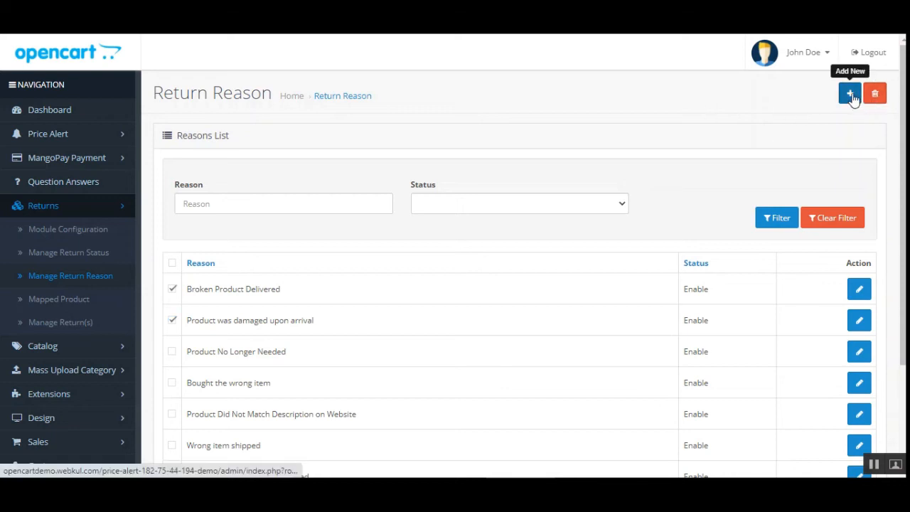
click(852, 97)
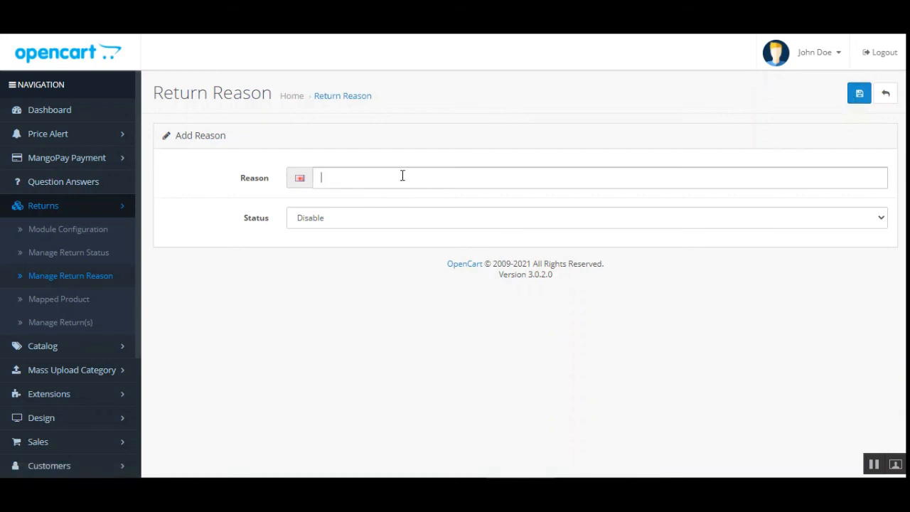
click(402, 175)
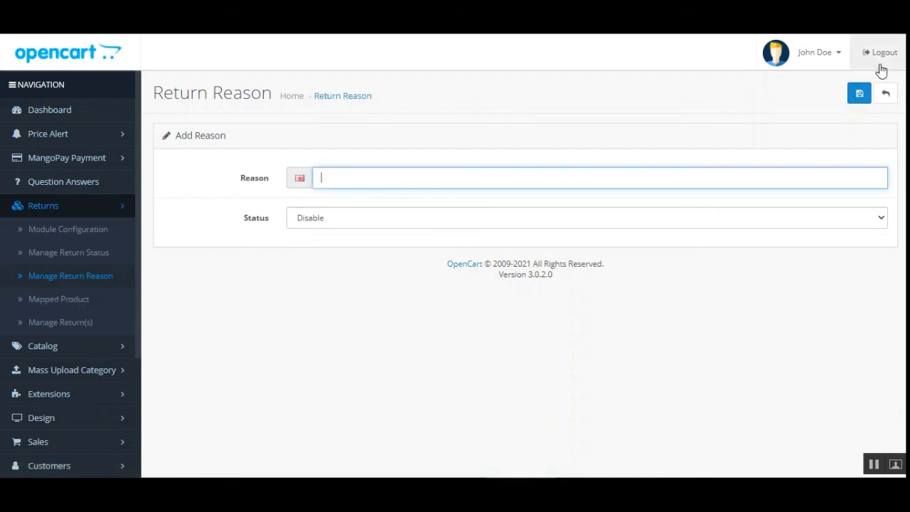
click(886, 93)
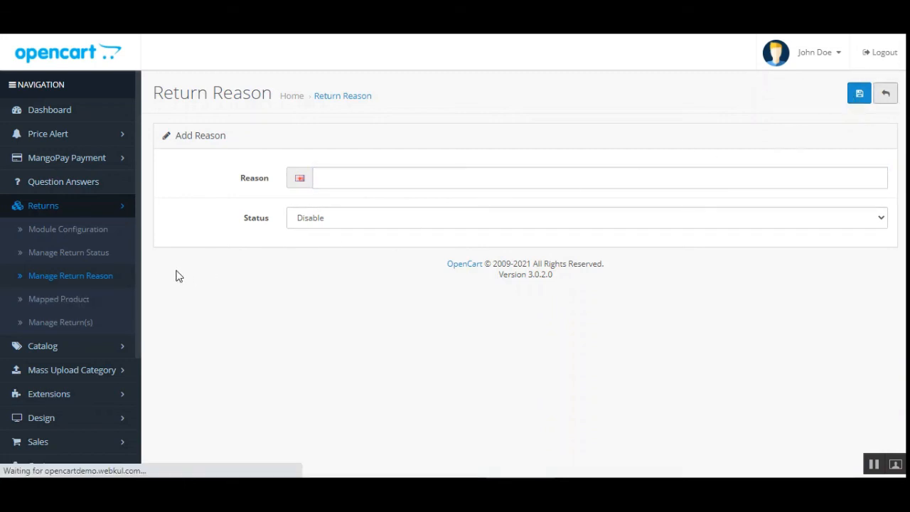
Open the Mapped Product list, then open the catalog Products list in a new tab.
click(73, 307)
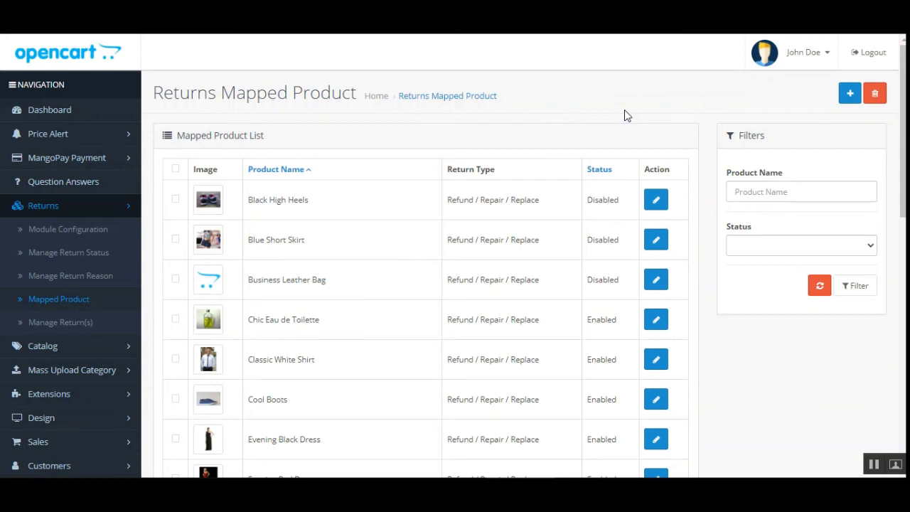
click(95, 352)
right_click(57, 391)
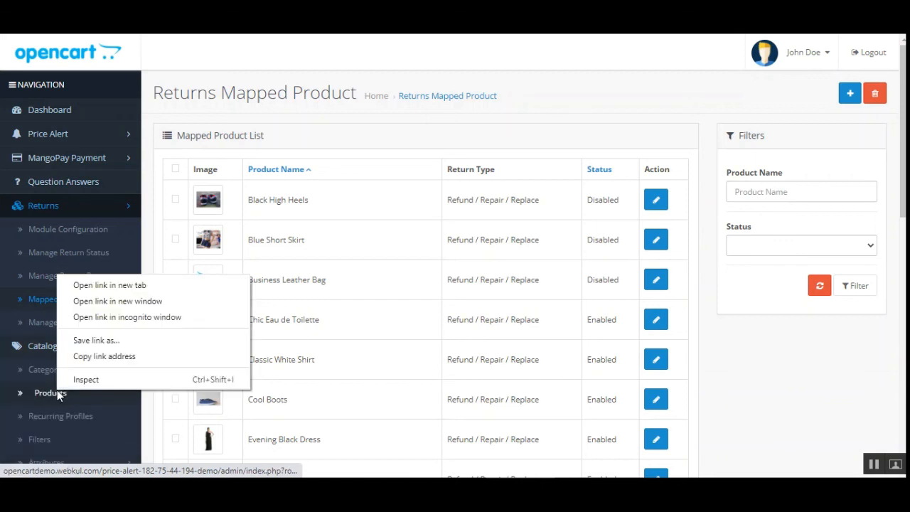
click(140, 290)
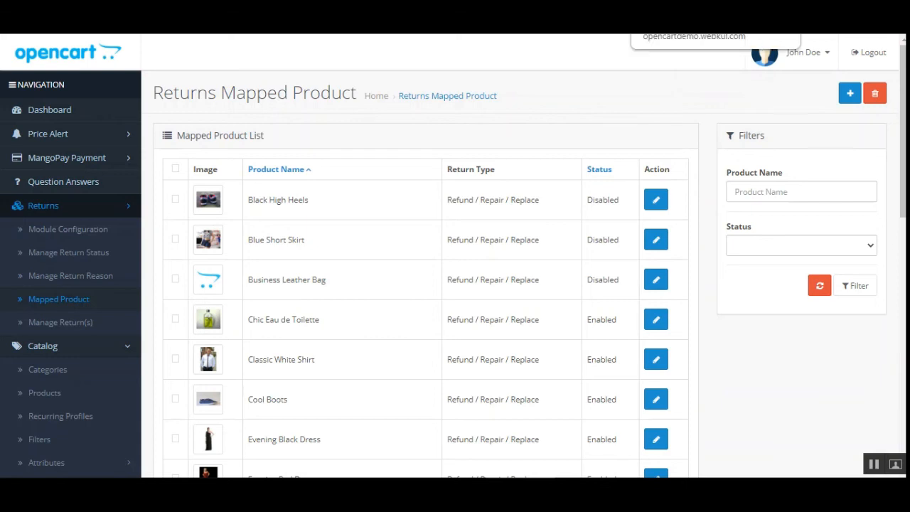
click(652, 8)
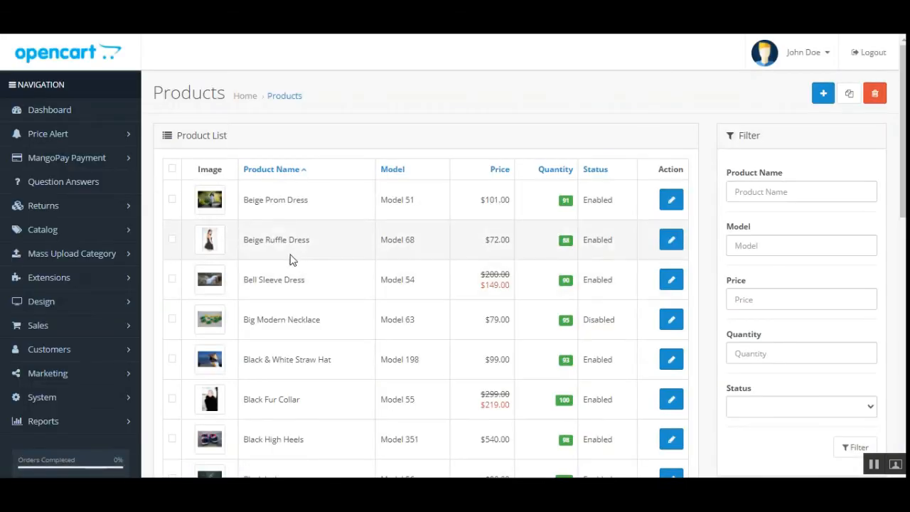
Edit Bell Sleeve Dress, set its Returns System status to Enabled and its return type to Replace only.
click(670, 284)
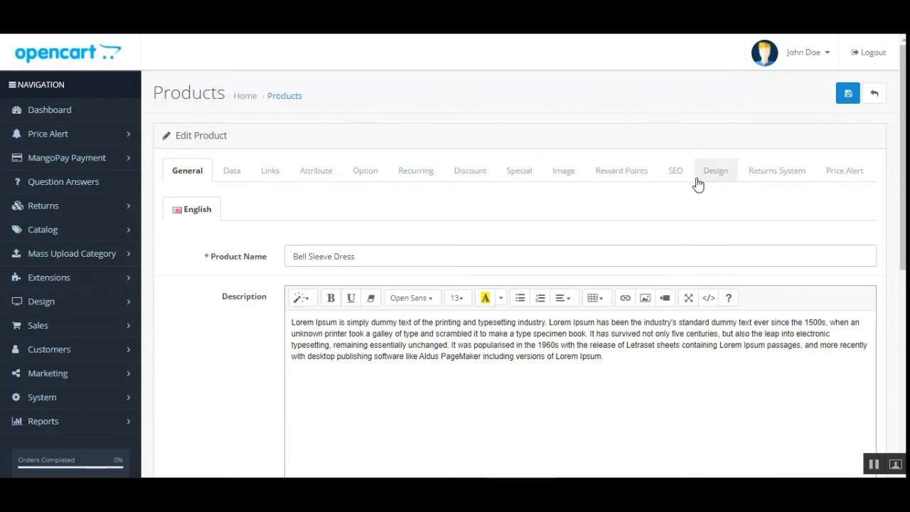
click(777, 174)
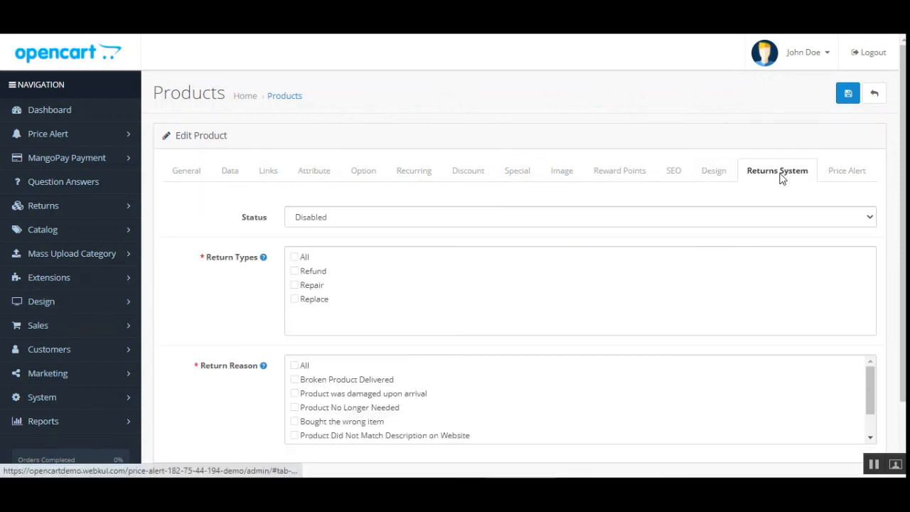
click(343, 221)
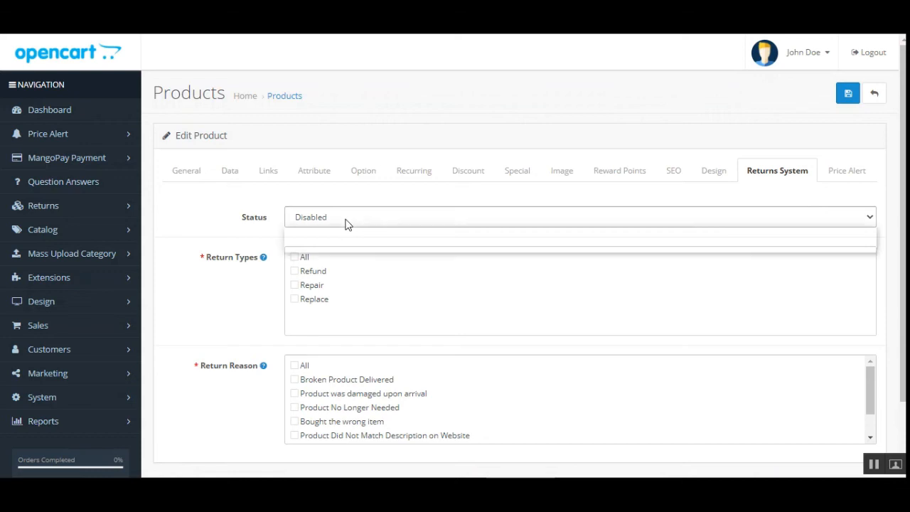
click(345, 234)
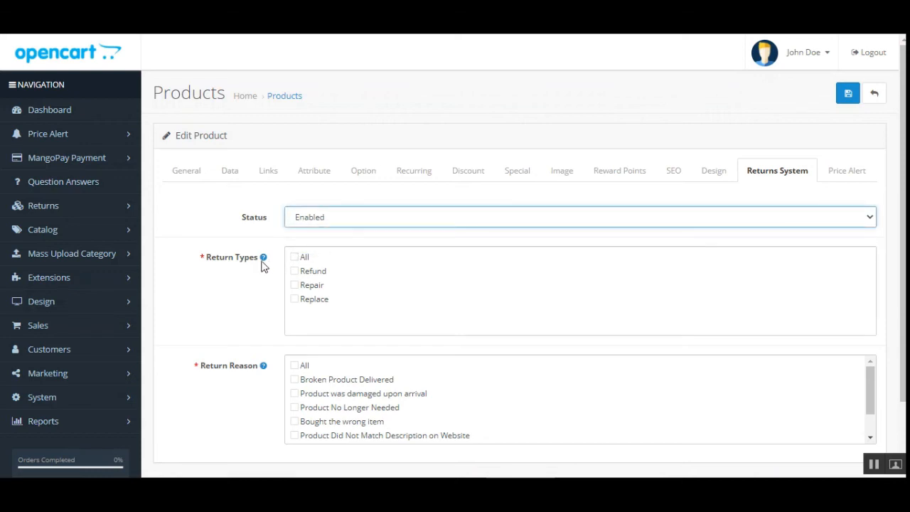
click(295, 258)
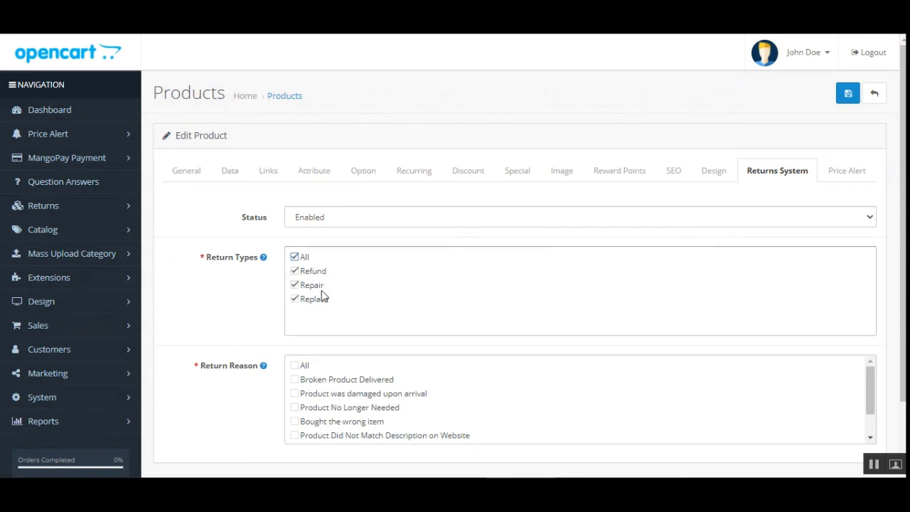
click(295, 258)
Tick the return reasons Broken Product Delivered through Product Did Not Match Description on Website and save the product.
scroll(519, 284, down, 1)
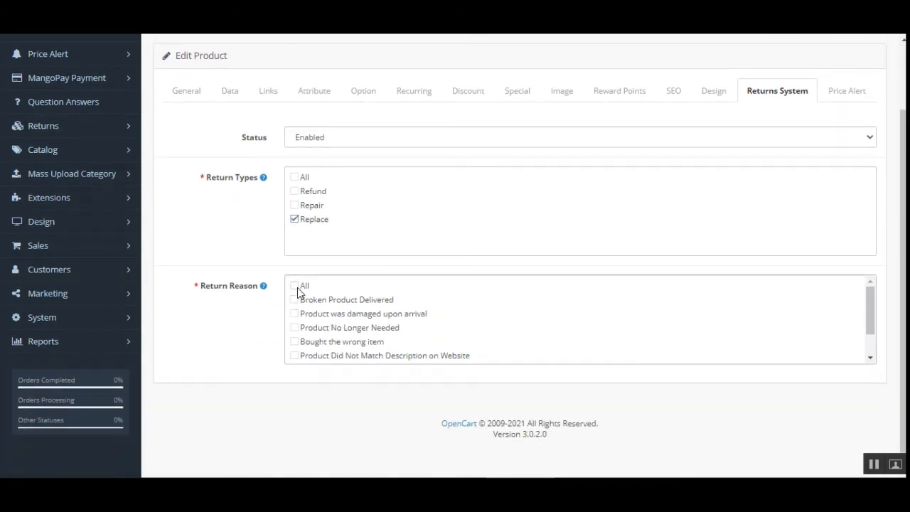
mouse_move(872, 303)
mouse_down()
mouse_move(872, 325)
mouse_move(872, 305)
mouse_up()
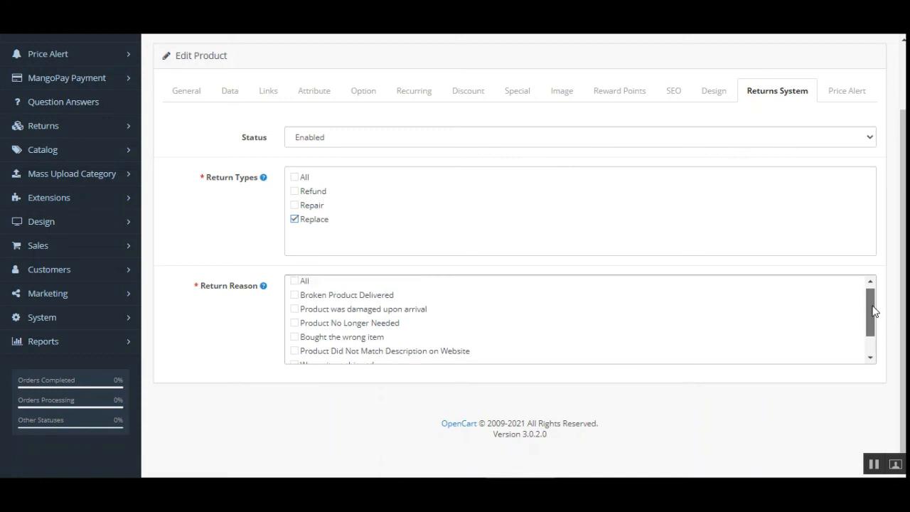
click(294, 295)
click(294, 308)
click(294, 323)
click(294, 337)
click(294, 350)
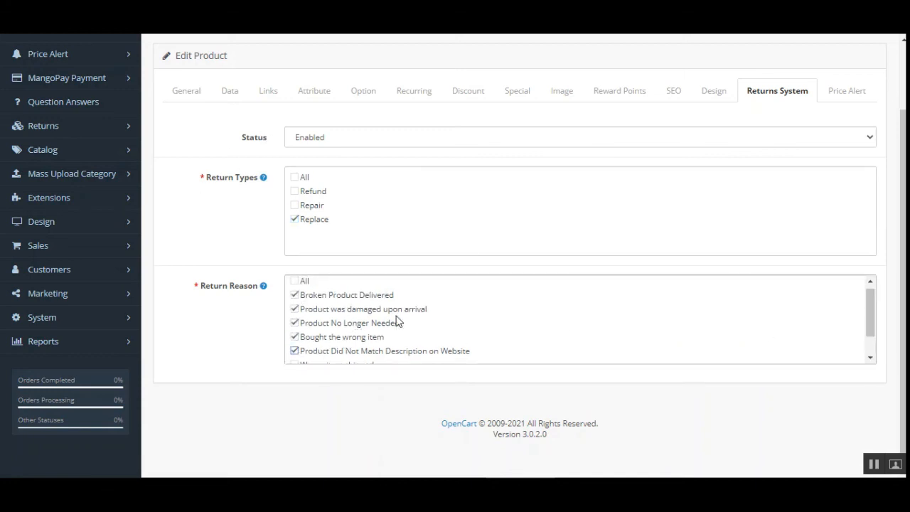
scroll(897, 320, up, 2)
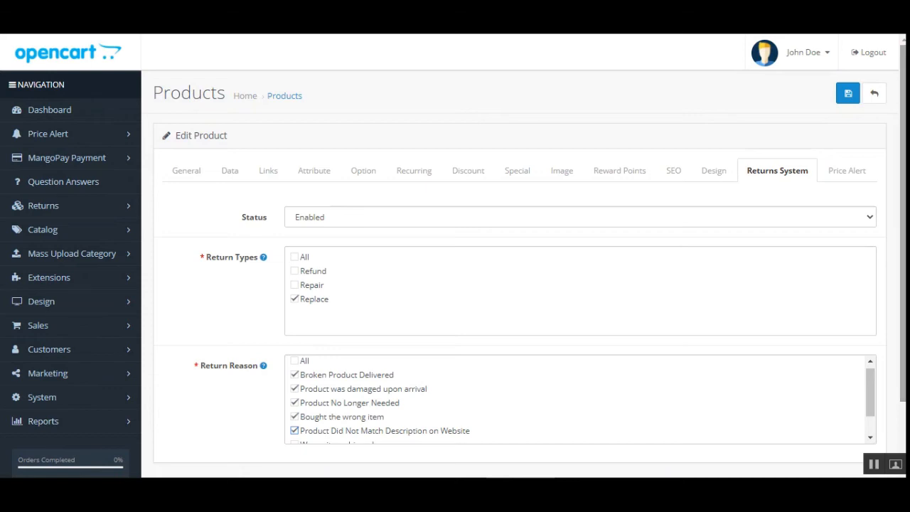
click(846, 100)
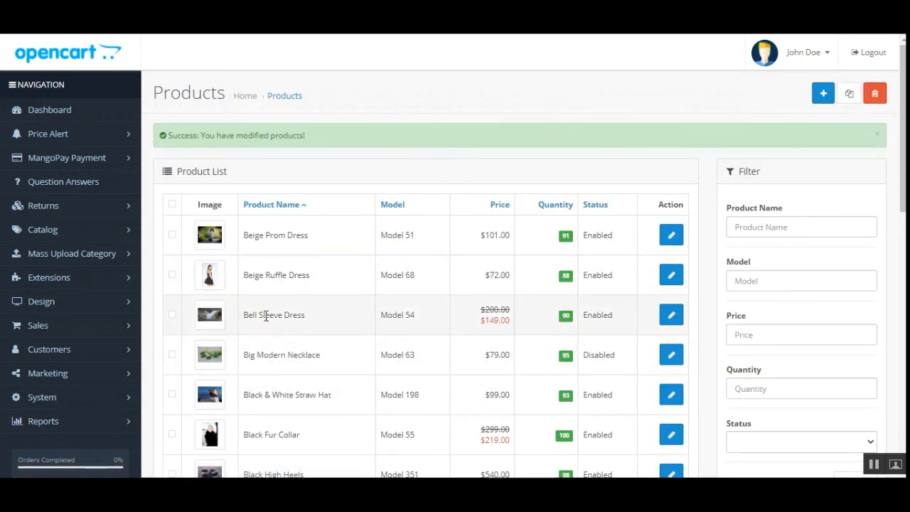
Copy the product name Bell Sleeve Dress from the product list.
drag(241, 321, 303, 317)
right_click(291, 317)
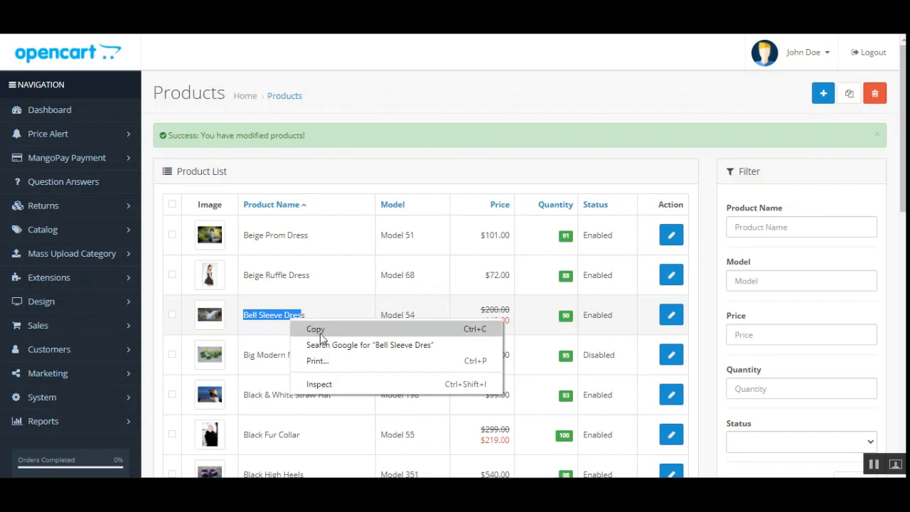
click(315, 328)
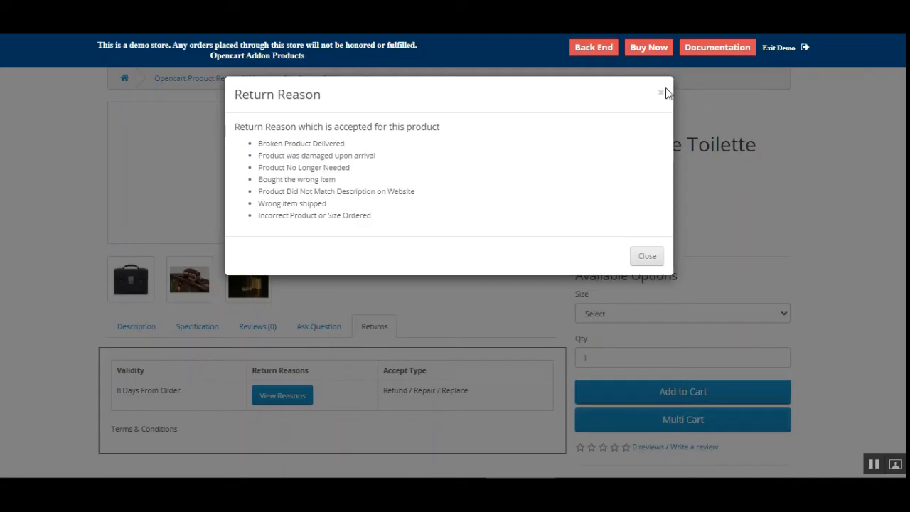
Close the return reason popup on the storefront and search for the pasted Bell Sleeve Dres text.
click(659, 93)
scroll(584, 217, down, 1)
scroll(574, 235, up, 3)
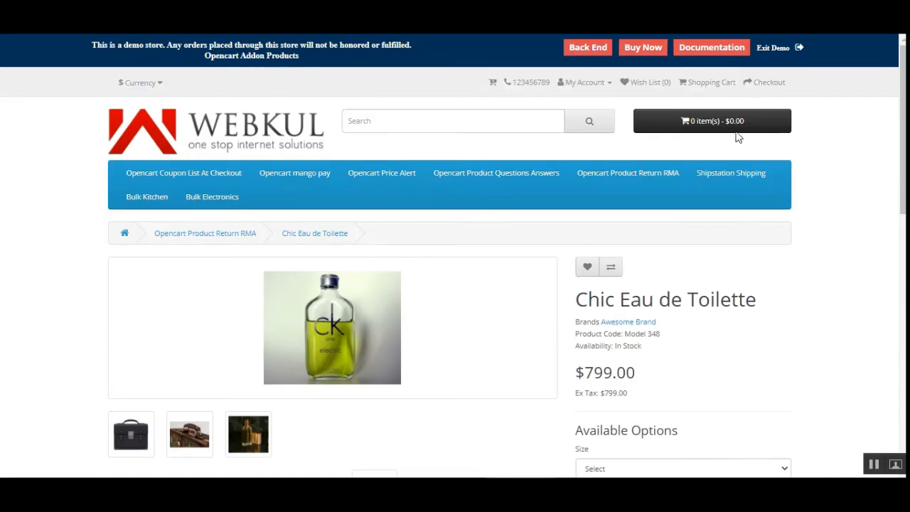
right_click(498, 121)
click(556, 240)
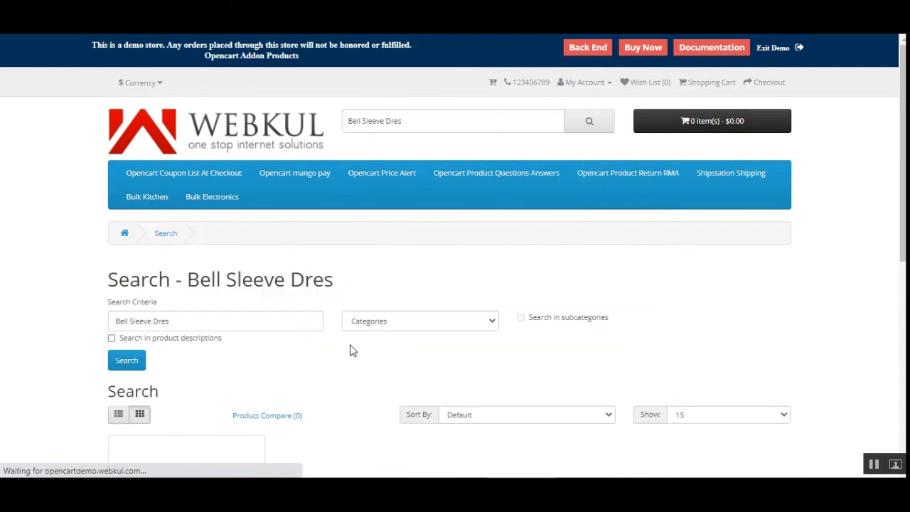
Open the Bell Sleeve Dress product from the search results and show its Returns tab.
scroll(206, 345, down, 3)
click(190, 334)
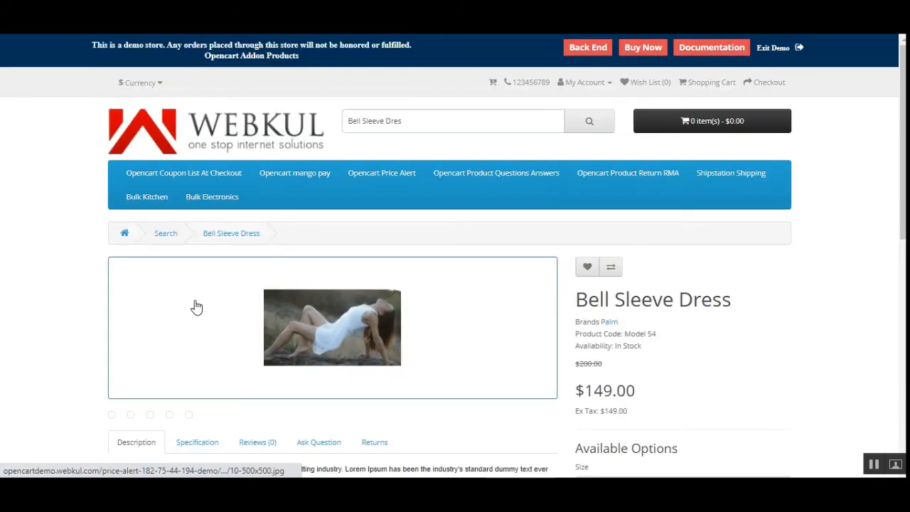
scroll(548, 243, down, 5)
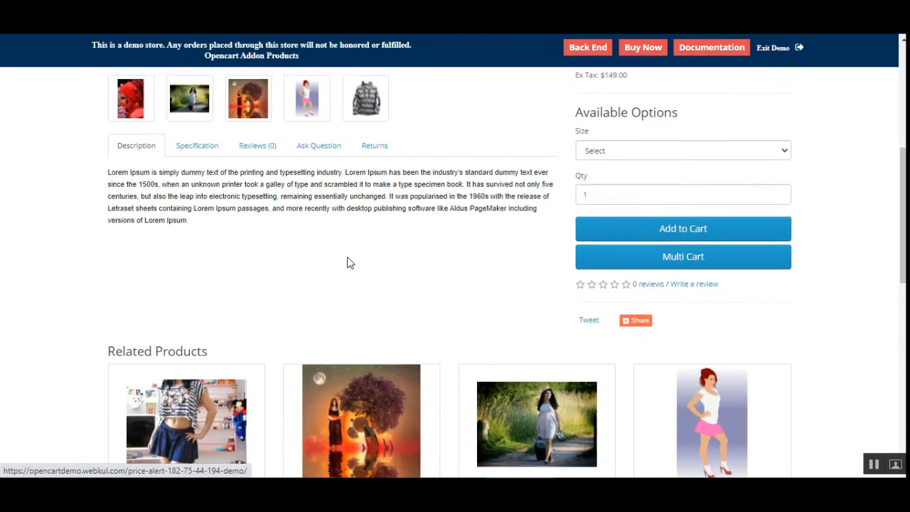
click(378, 203)
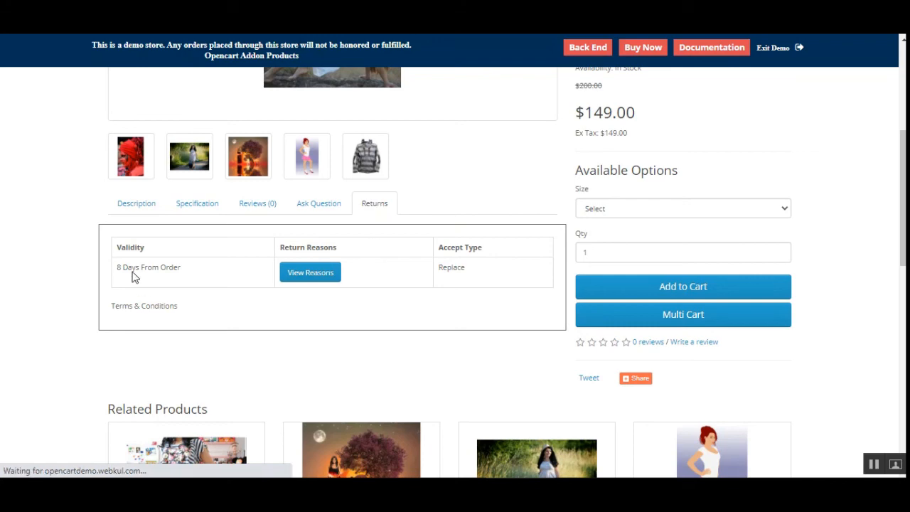
Examine the product's return validity, the accepted return reasons list, and the accept type.
drag(123, 268, 187, 272)
click(190, 280)
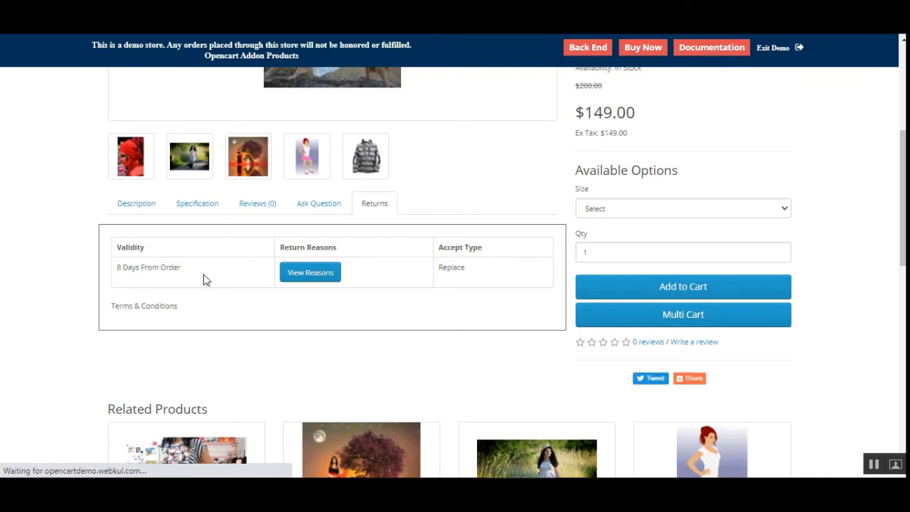
click(319, 277)
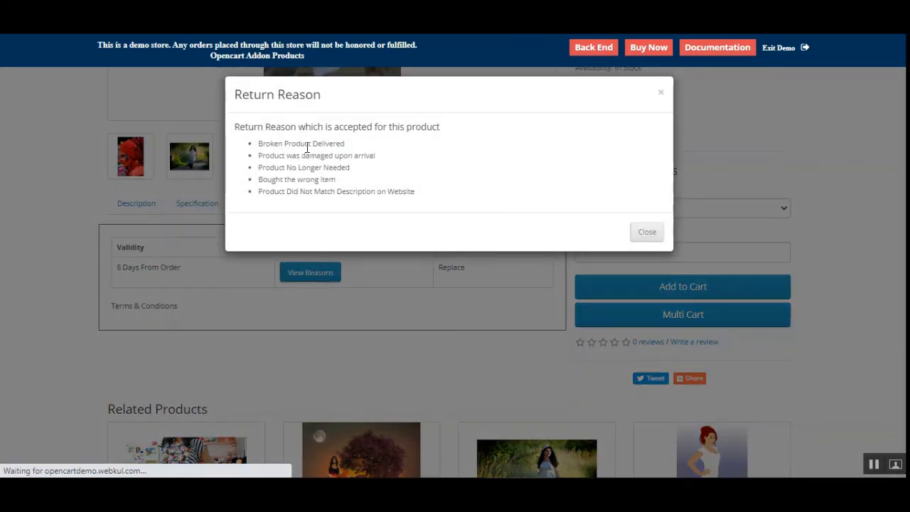
drag(305, 143, 320, 194)
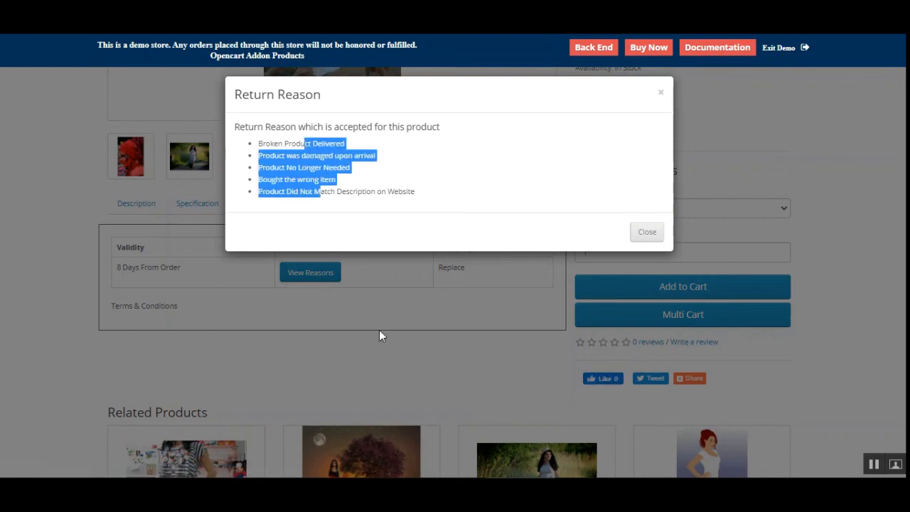
click(380, 332)
drag(446, 247, 481, 246)
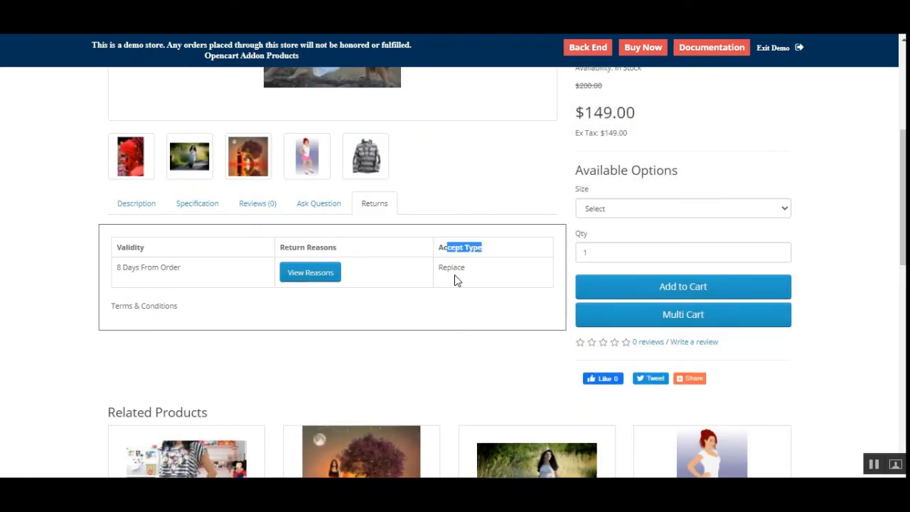
drag(441, 268, 465, 276)
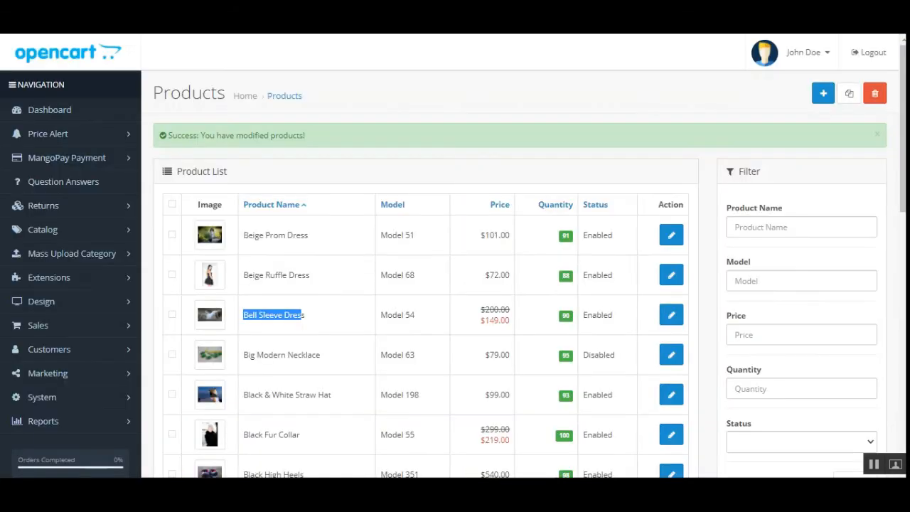
Reopen Bell Sleeve Dress for editing in admin and view its Returns System settings.
click(669, 317)
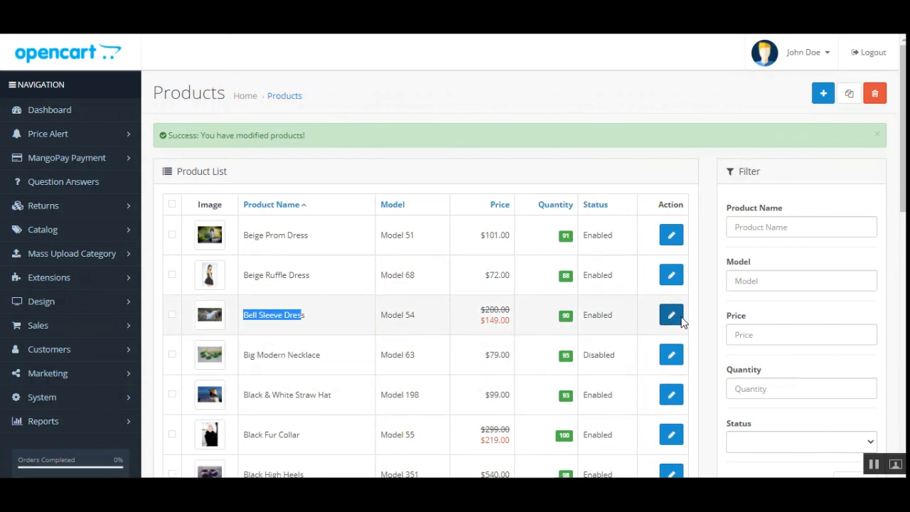
click(757, 177)
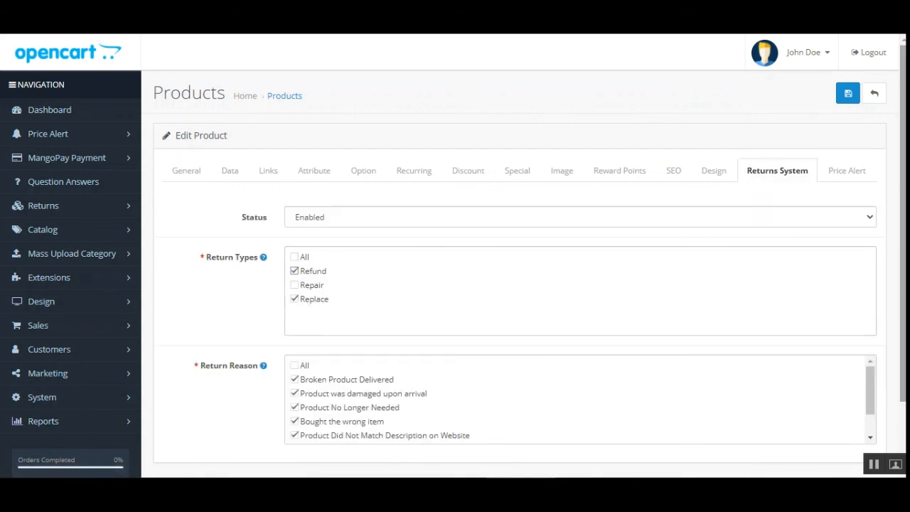
Limit Bell Sleeve Dress's return reasons to Broken Product Delivered and Product was damaged upon arrival, and save the product.
scroll(296, 284, down, 1)
click(295, 310)
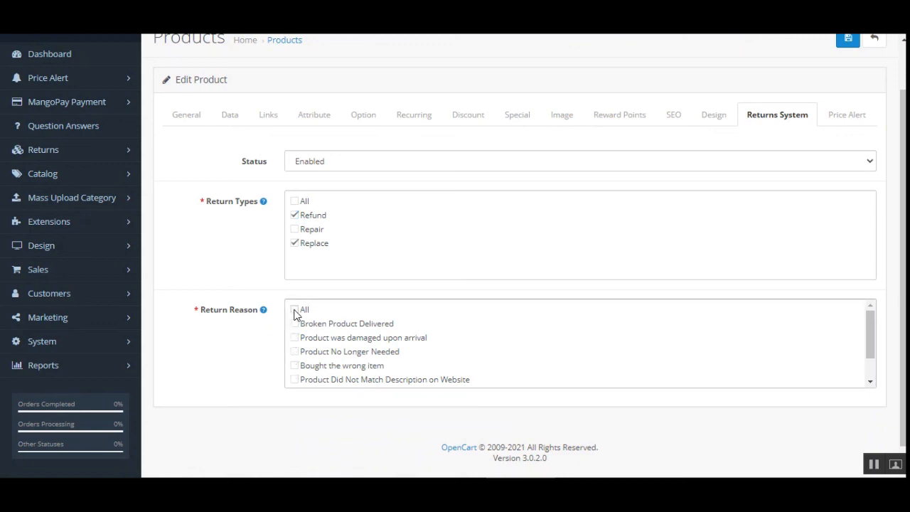
click(294, 323)
click(294, 337)
click(845, 41)
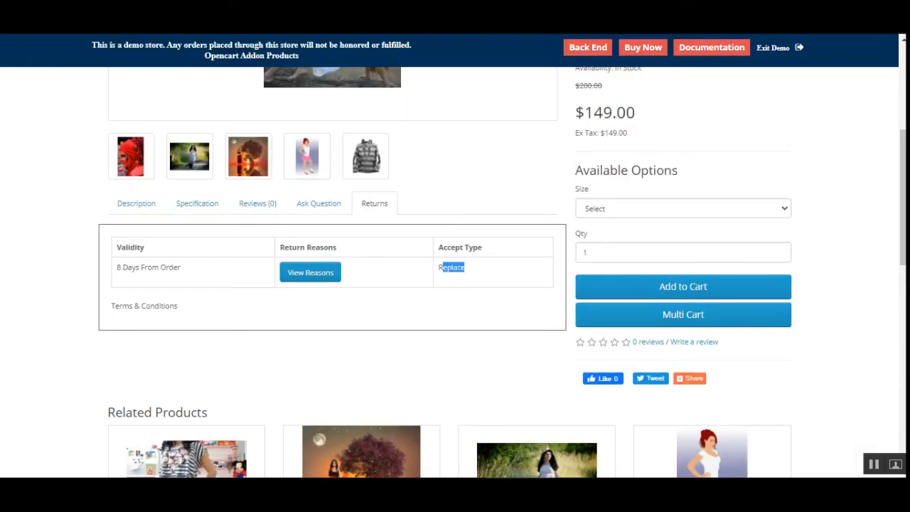
Reload the Bell Sleeve Dress storefront page and review its Returns tab validity, accepted return reasons and accept type.
key(F5)
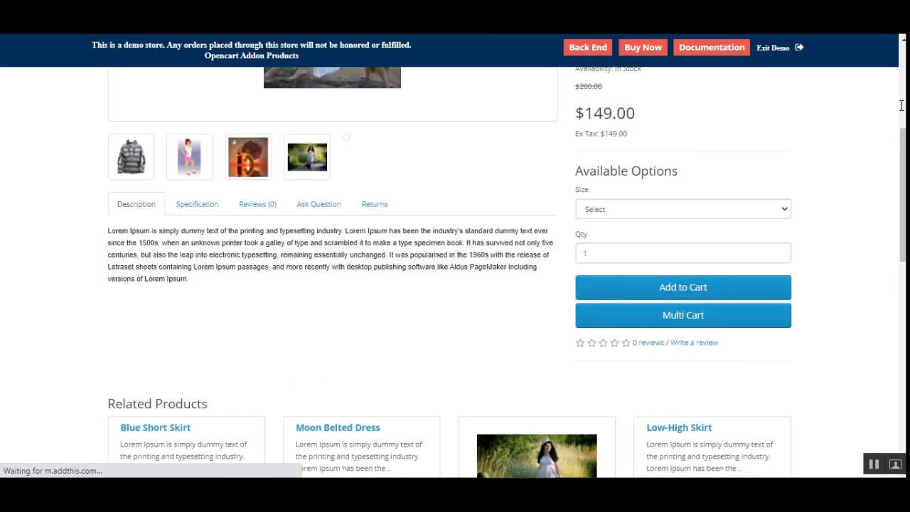
click(371, 204)
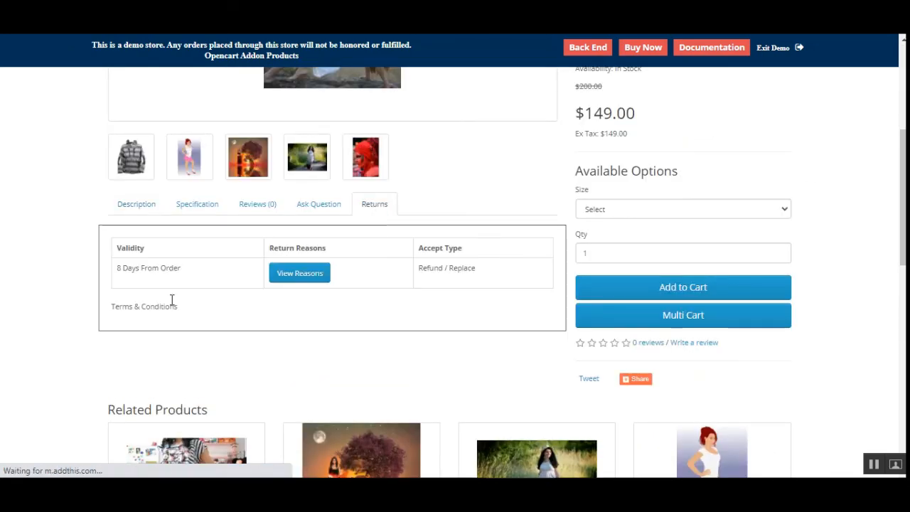
triple_click(183, 277)
click(304, 279)
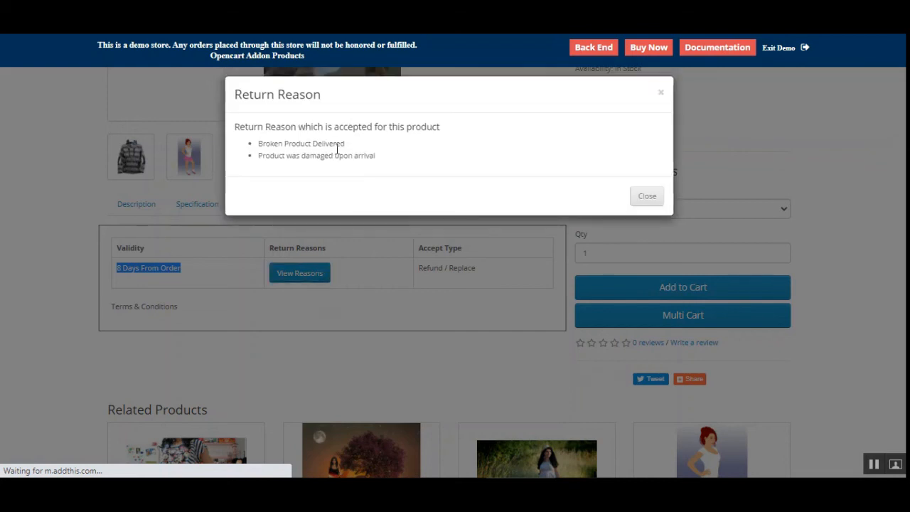
click(368, 339)
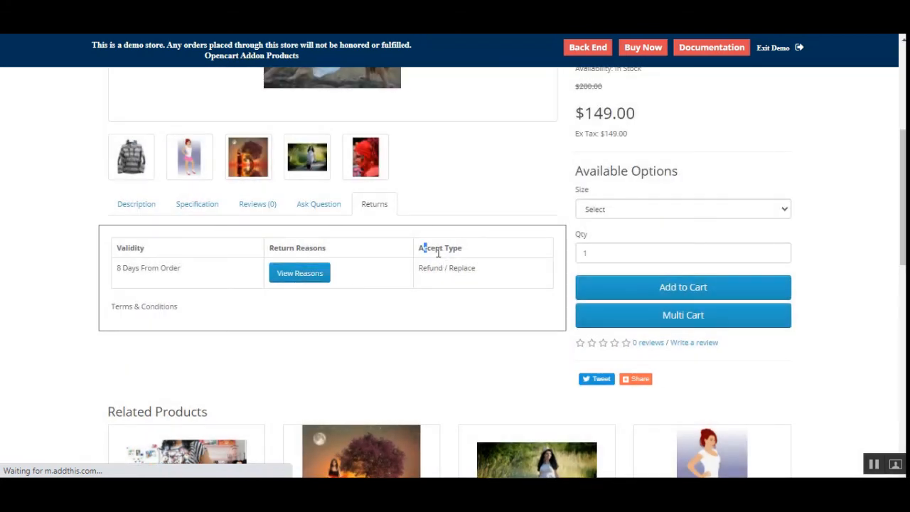
drag(423, 248, 462, 248)
drag(418, 269, 481, 279)
click(482, 288)
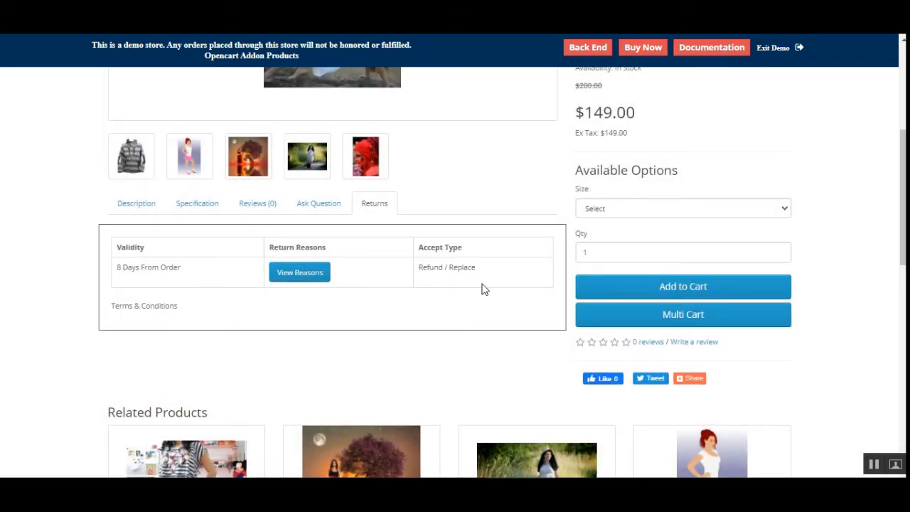
scroll(489, 288, up, 4)
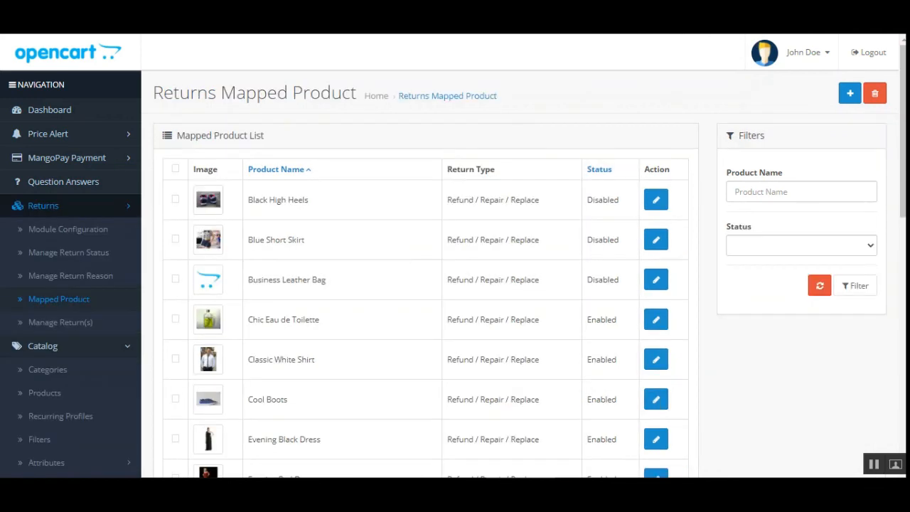
Start a new returns product mapping and select iPhone as the mapped product.
click(61, 301)
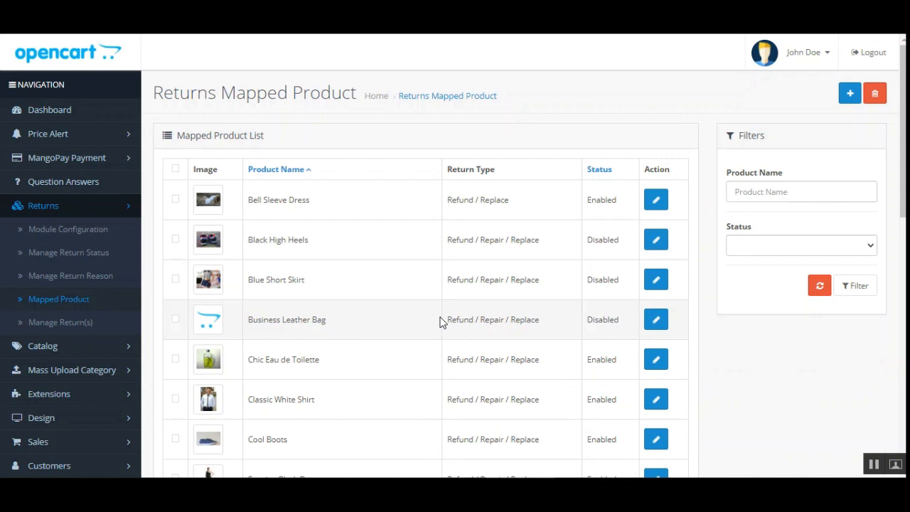
click(850, 97)
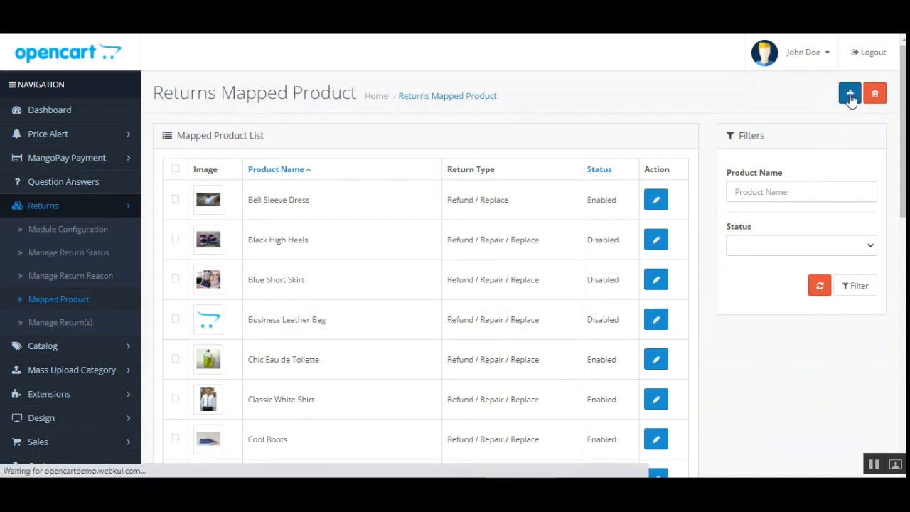
click(363, 176)
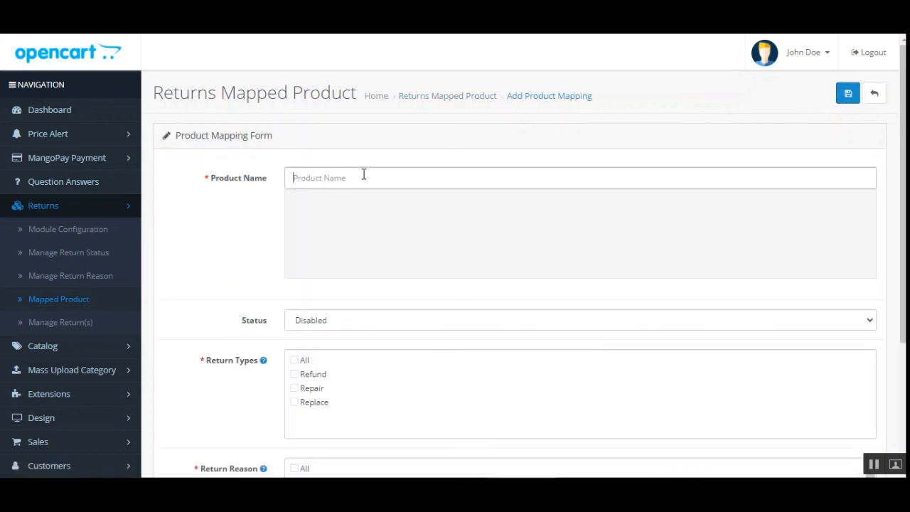
text(ip)
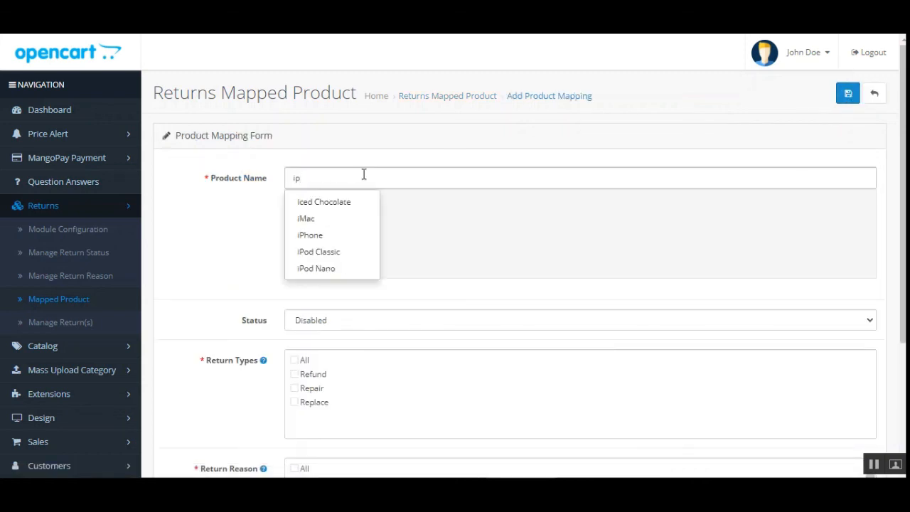
click(331, 205)
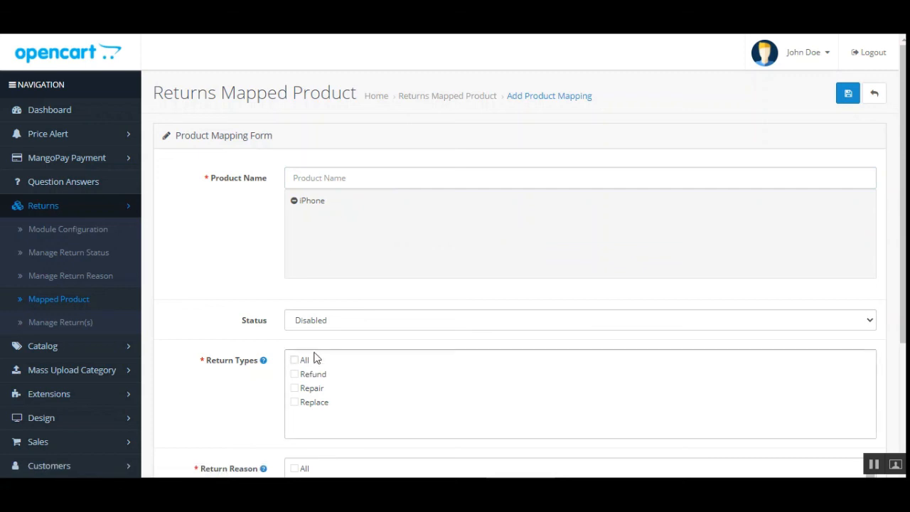
Enable the iPhone mapping and allow the Refund and Repair return types.
click(328, 323)
click(323, 336)
scroll(179, 307, down, 3)
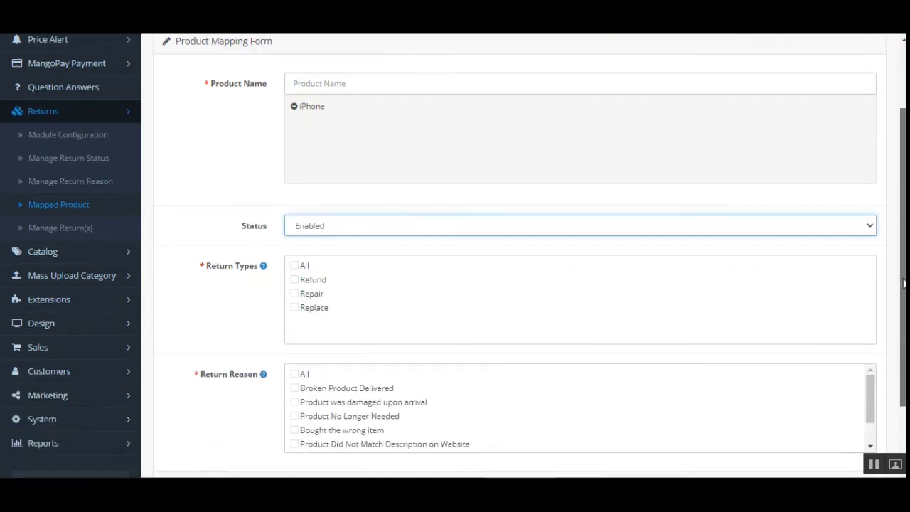
click(294, 241)
click(294, 255)
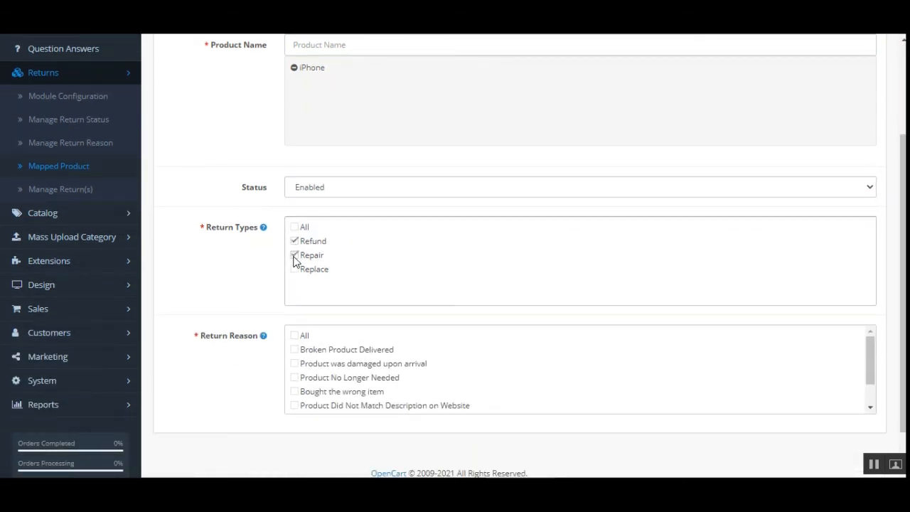
Accept Product was damaged upon arrival, Product No Longer Needed and Bought the wrong item as reasons, and save the mapping.
click(294, 363)
click(294, 377)
click(294, 390)
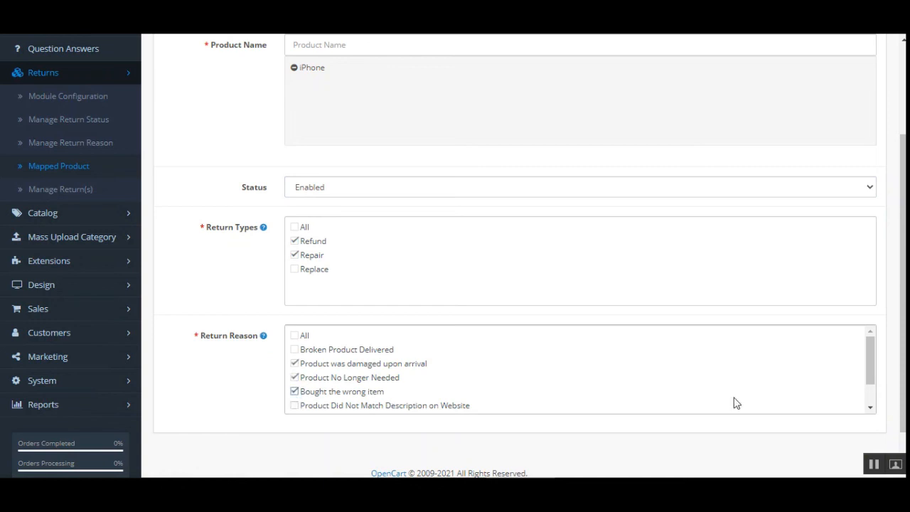
scroll(735, 402, up, 1)
scroll(580, 256, up, 3)
click(847, 93)
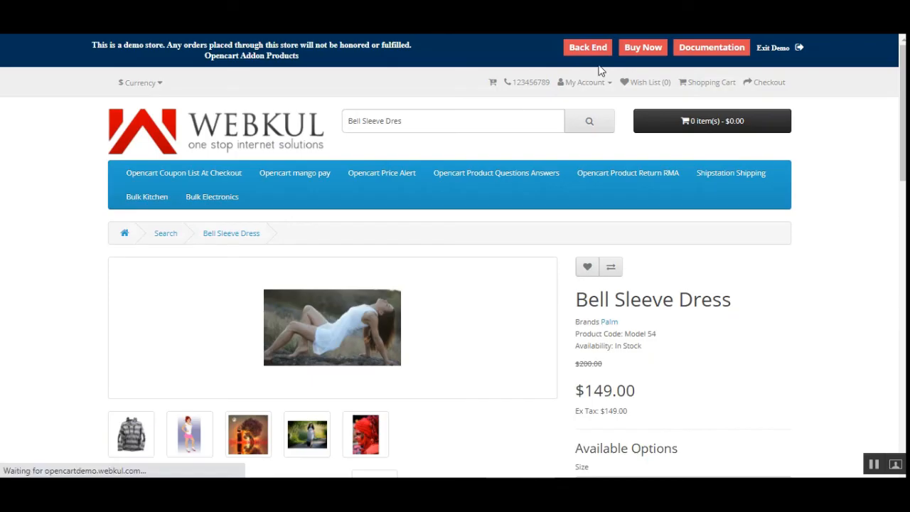
Search the storefront for iph and open the iPhone product page.
click(437, 125)
key(ctrl+a)
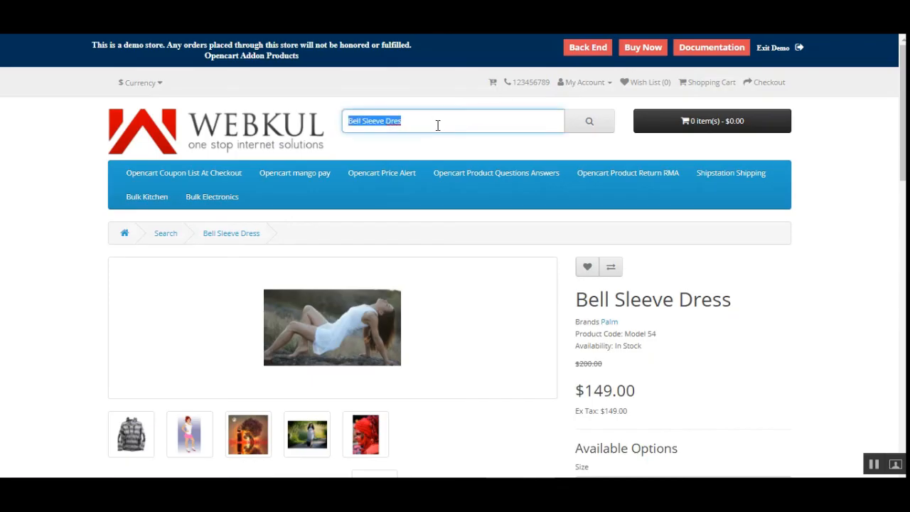
text(iph)
key(Return)
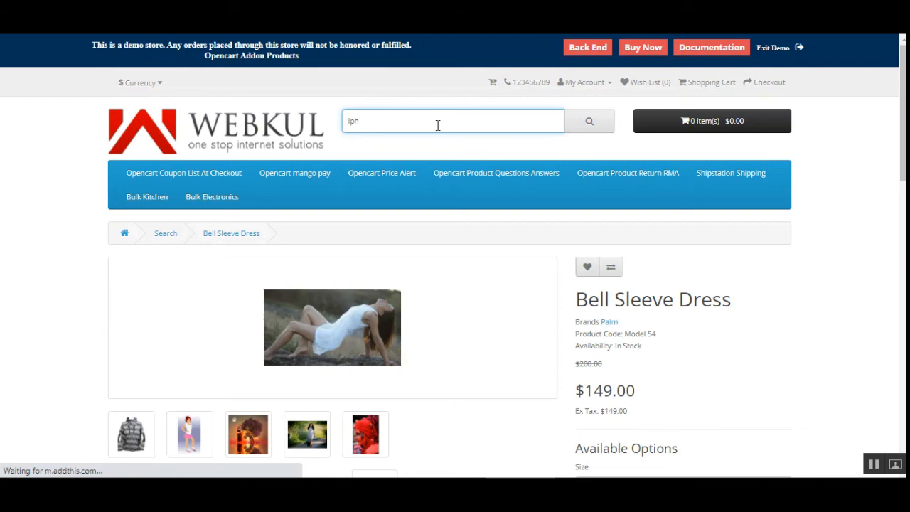
scroll(215, 311, down, 3)
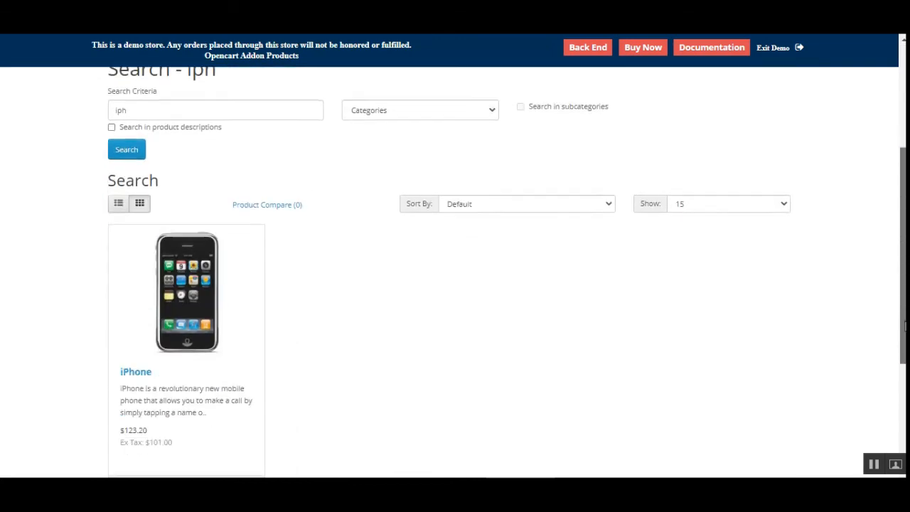
click(216, 311)
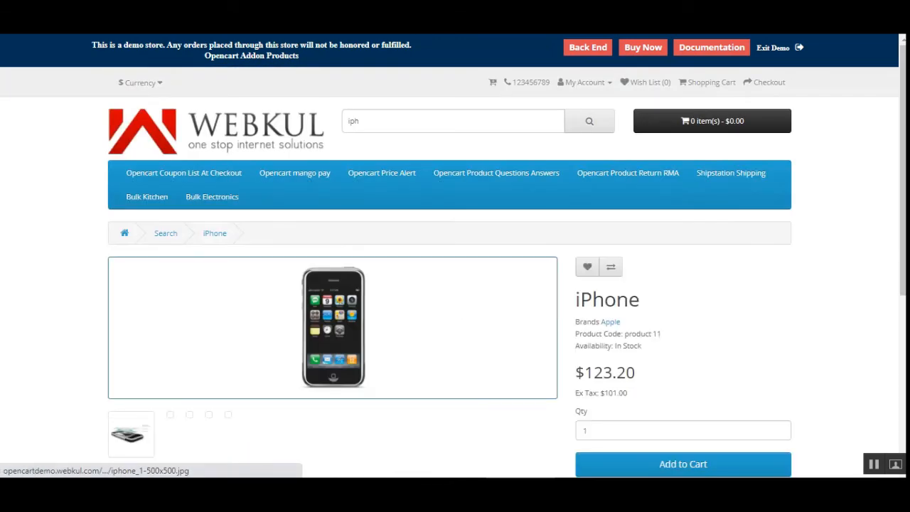
Review the iPhone's Returns tab: validity, accepted return reasons, accept type and terms.
scroll(319, 306, down, 3)
click(312, 286)
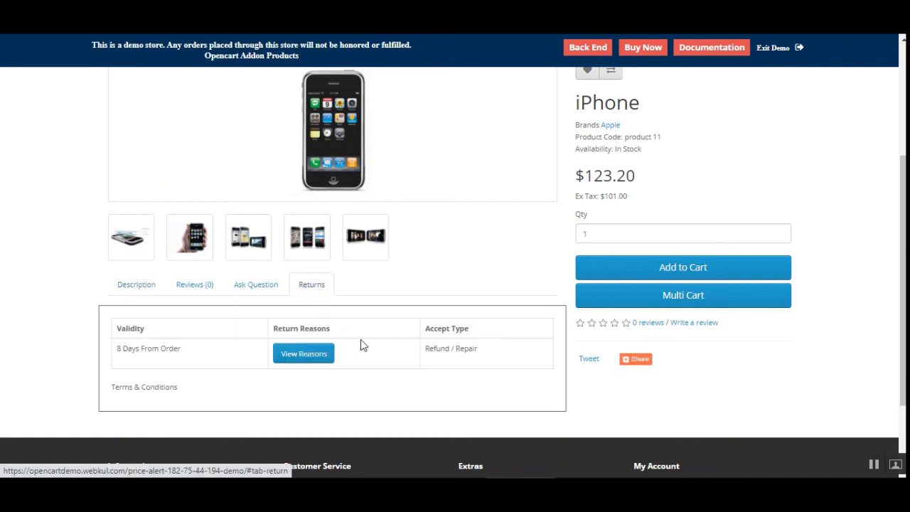
click(303, 356)
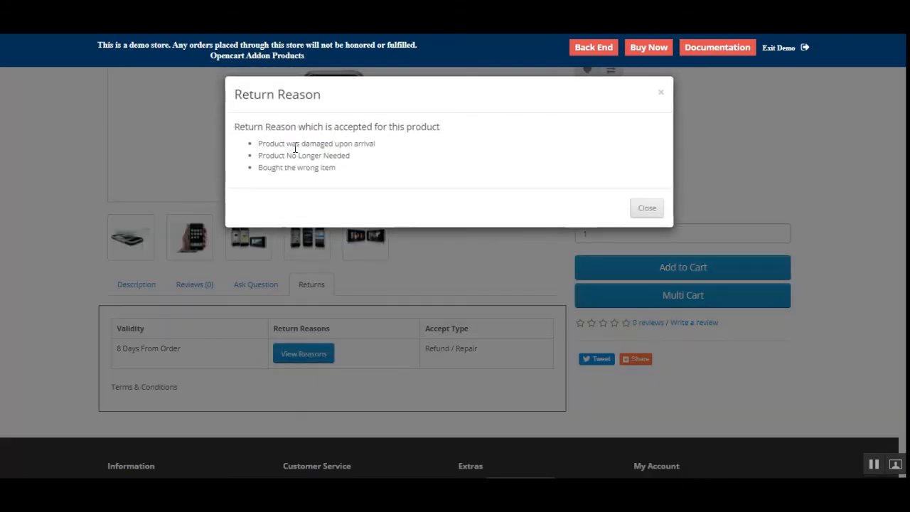
click(417, 370)
drag(426, 348, 495, 357)
click(484, 368)
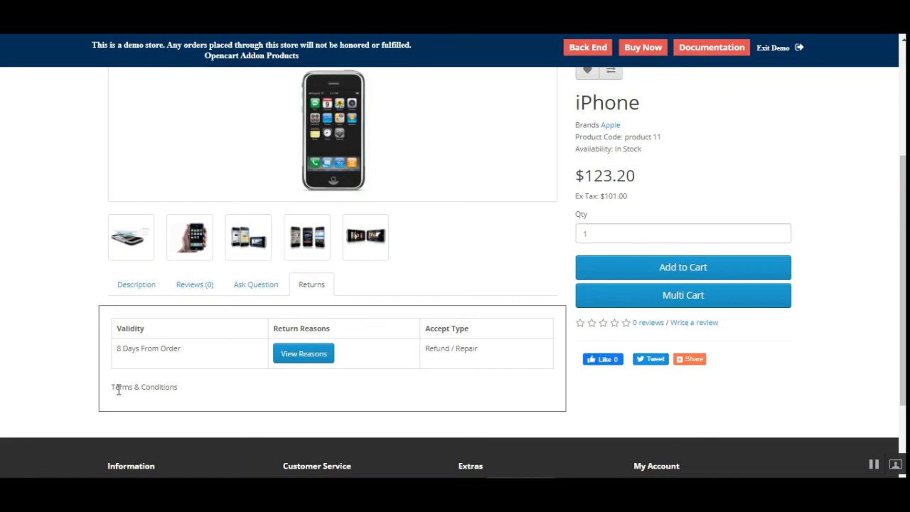
drag(114, 387, 202, 391)
click(214, 393)
scroll(845, 307, up, 3)
scroll(751, 263, down, 3)
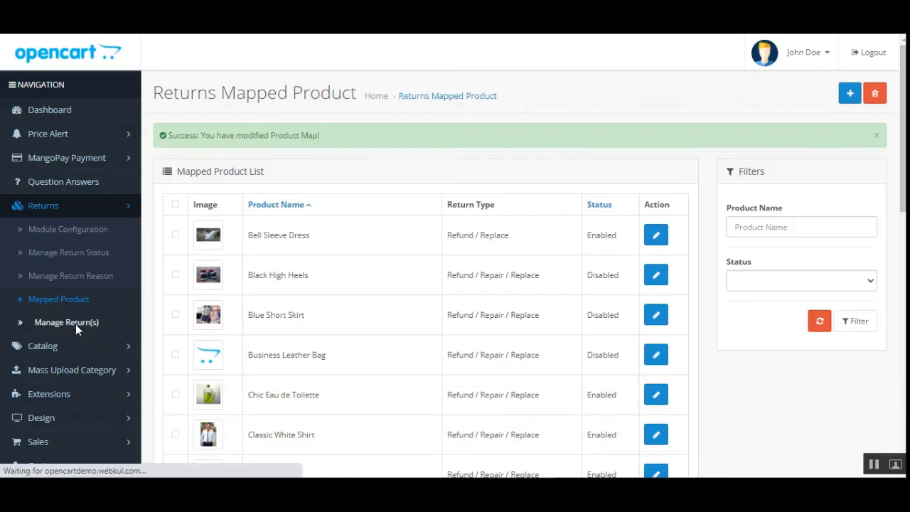
Open Manage Returns and start a new return for a customer chosen from the autocomplete list.
click(96, 330)
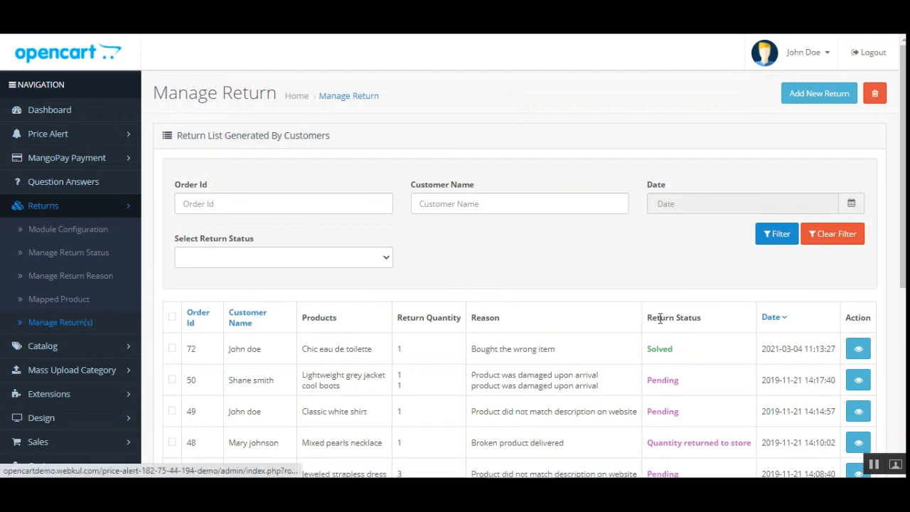
drag(649, 349, 673, 349)
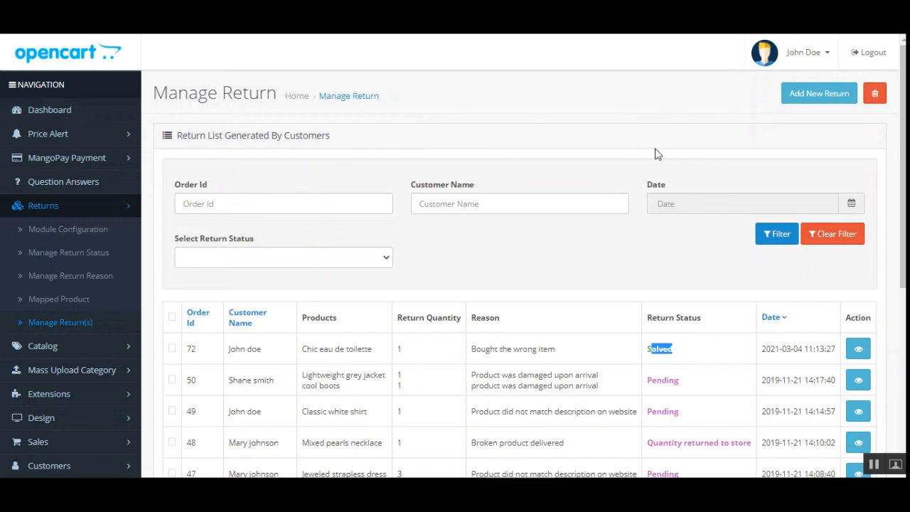
click(812, 95)
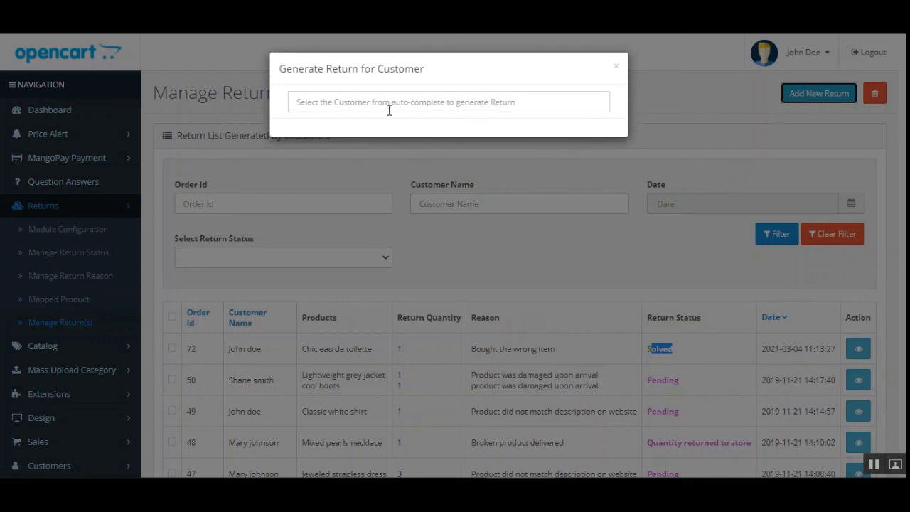
click(382, 101)
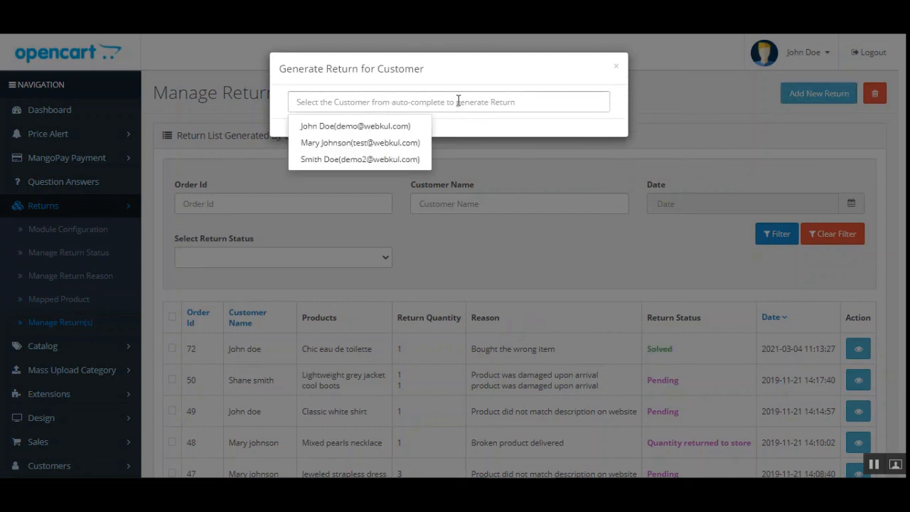
click(344, 127)
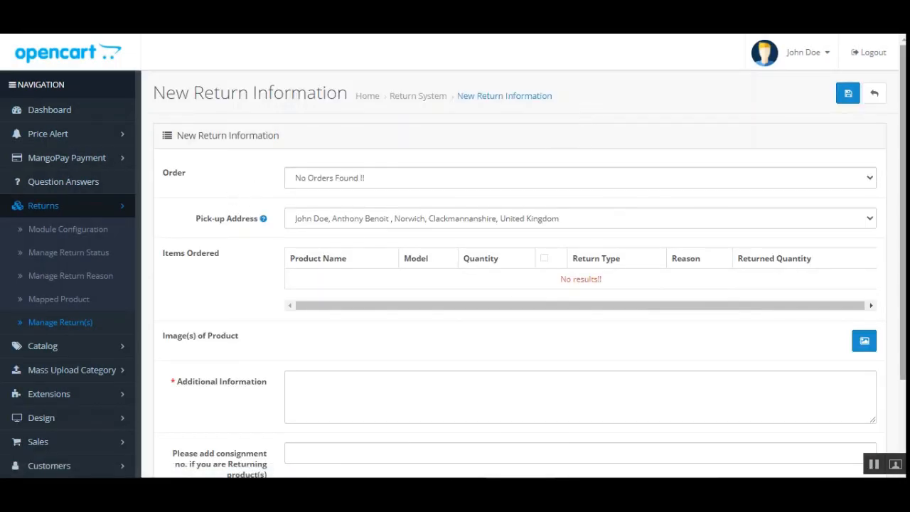
Review the New Return Information form and the options in its Order list.
scroll(381, 178, down, 2)
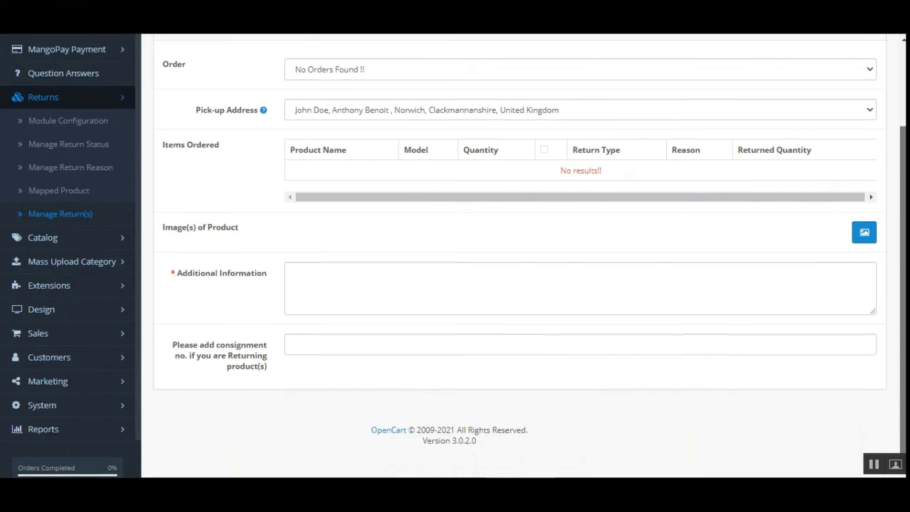
scroll(687, 241, up, 3)
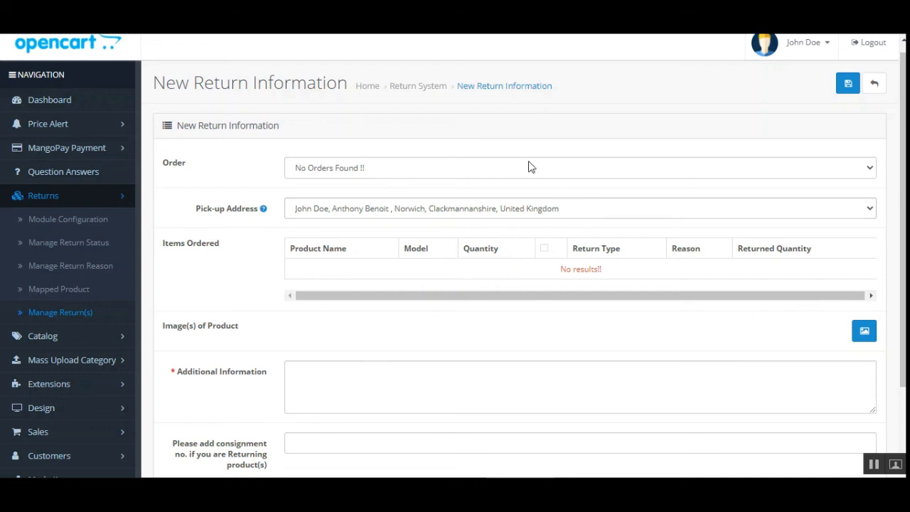
click(364, 167)
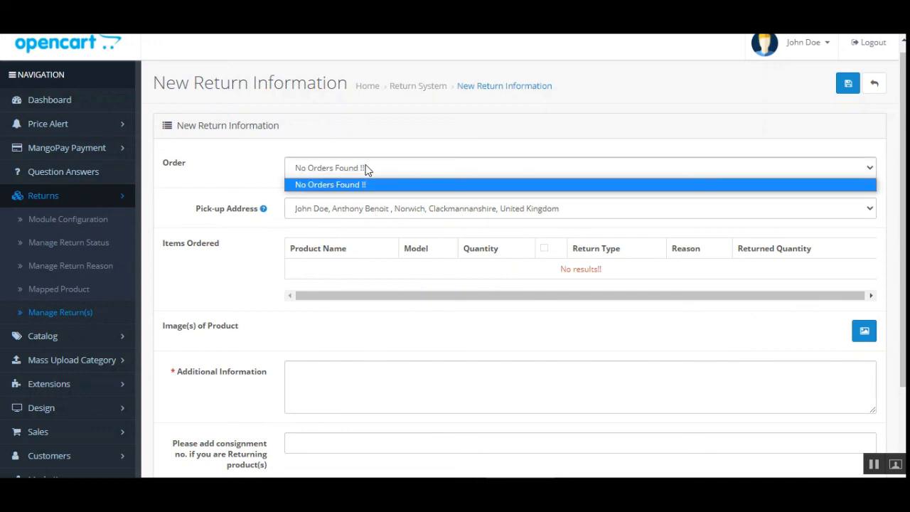
click(366, 183)
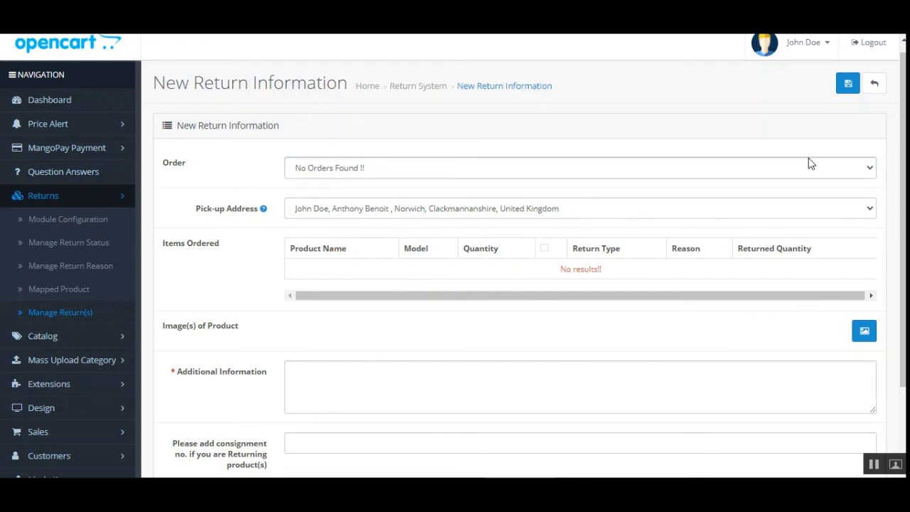